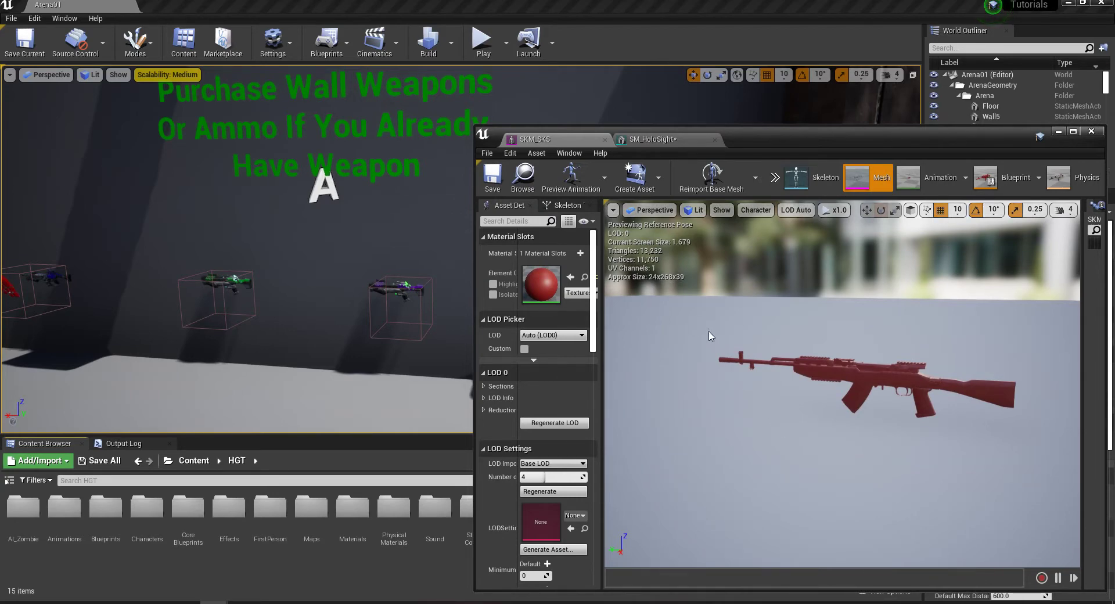
- Open the WeaponInfoTable data table from the HGT Weapons folder and enlarge its editor window
{"action": "left_click", "coordinate": [662, 139]}
{"action": "left_click", "coordinate": [529, 143]}
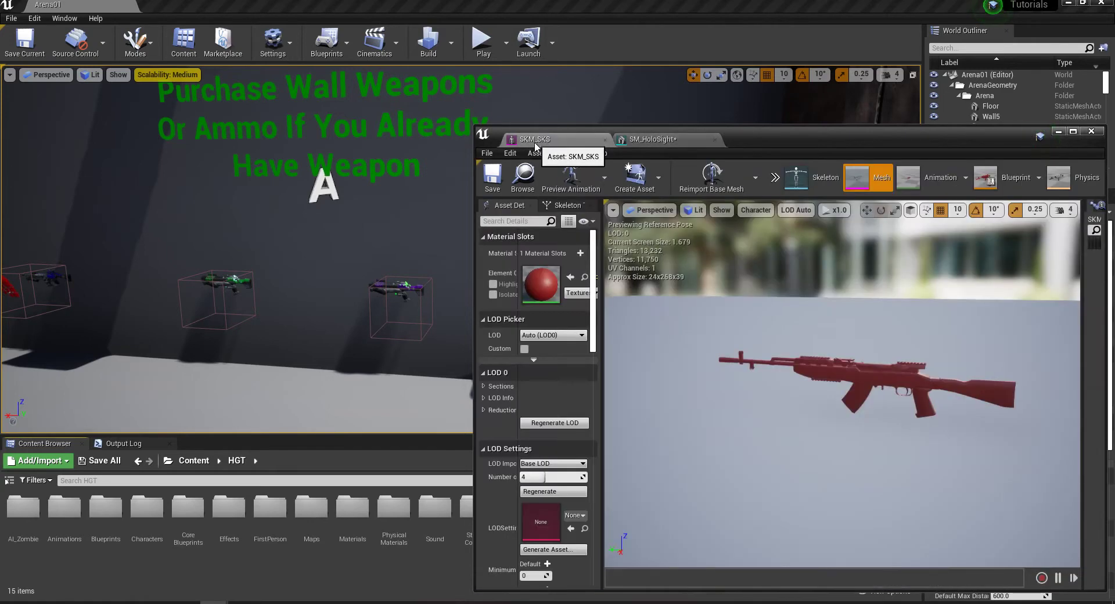
{"action": "left_click", "coordinate": [1059, 132]}
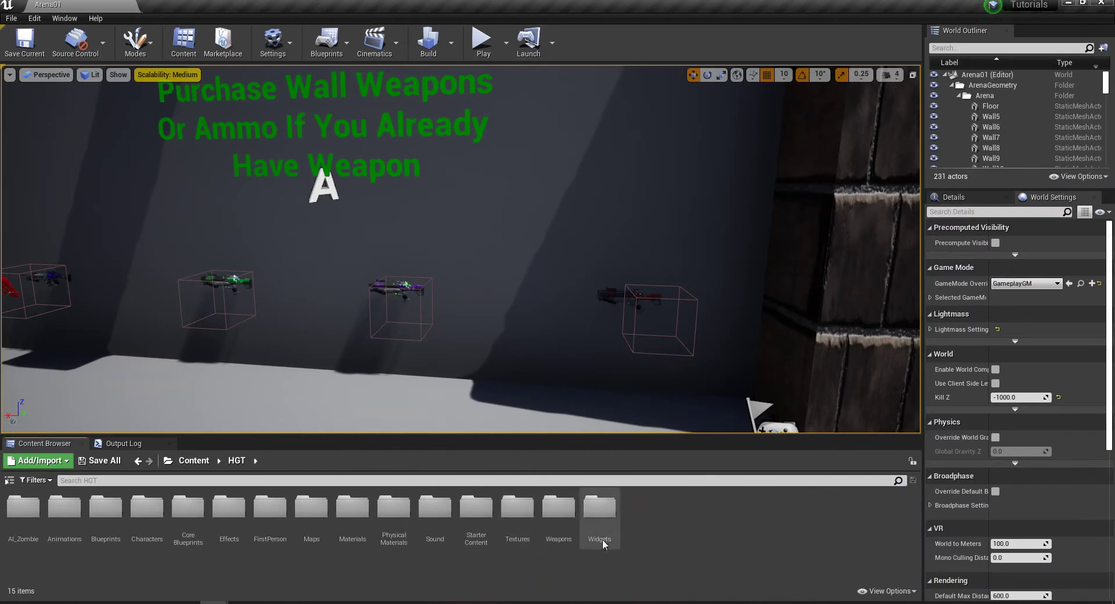
{"action": "double_click", "coordinate": [558, 520]}
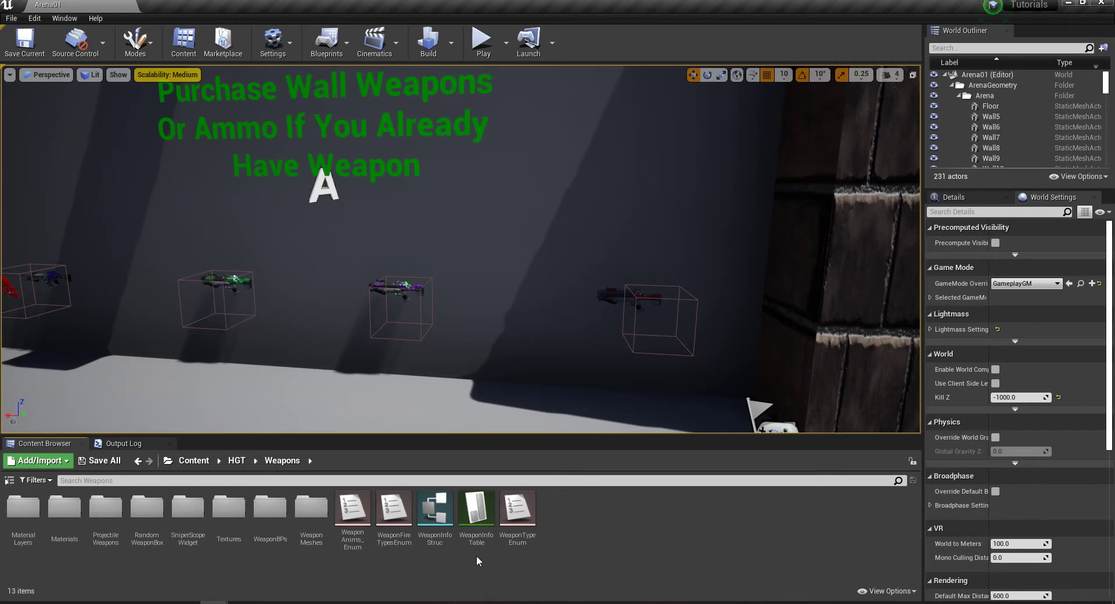
{"action": "left_click", "coordinate": [480, 519]}
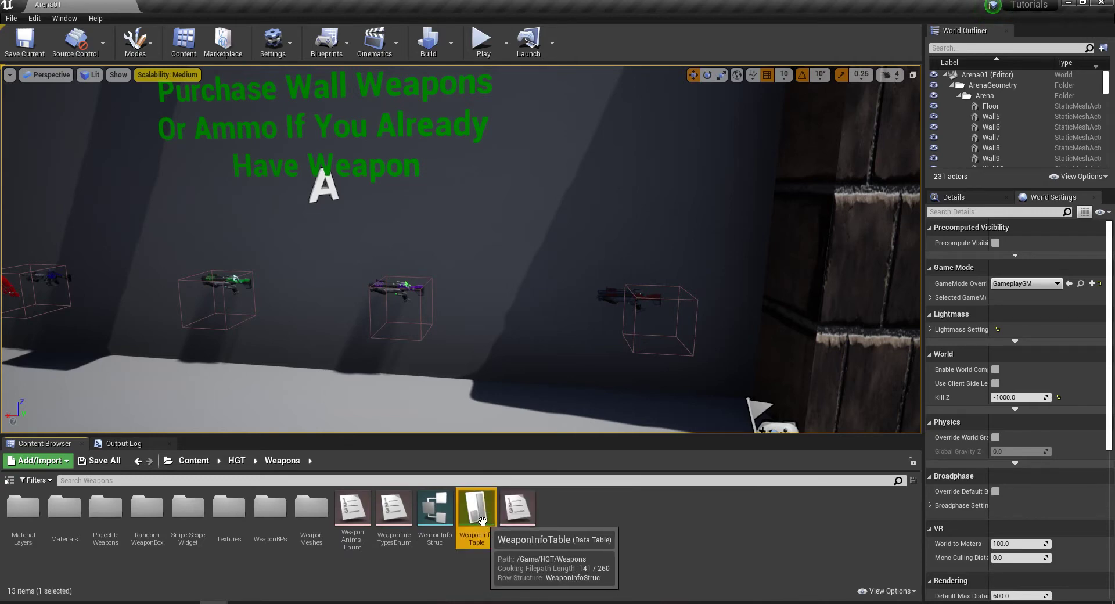
{"action": "double_click", "coordinate": [480, 518]}
{"action": "left_click", "coordinate": [1073, 131]}
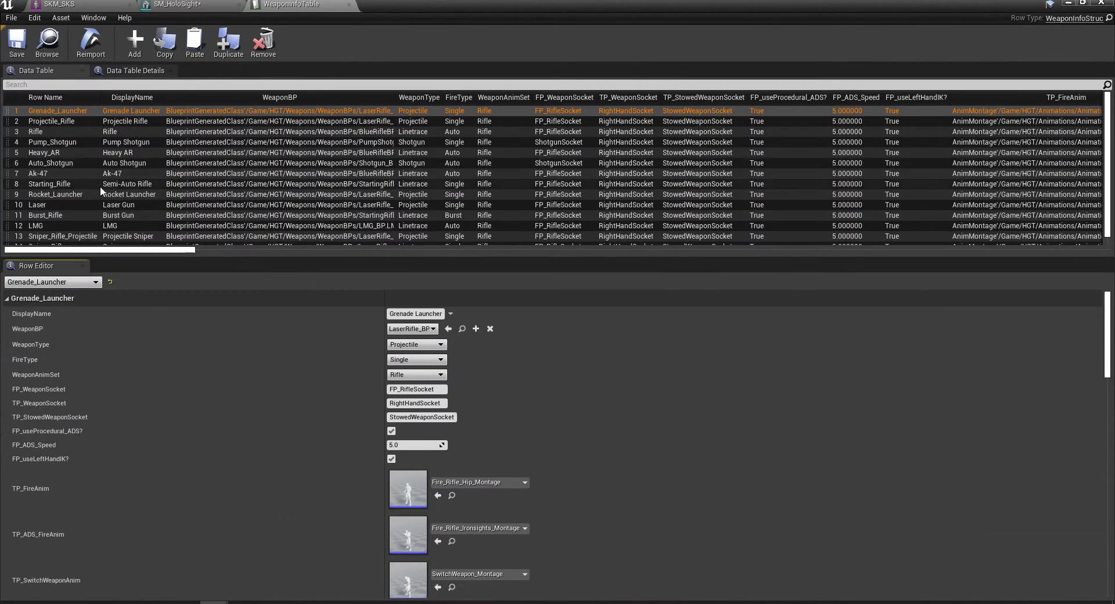
- Duplicate the Starting_Rifle row in the weapon data table and rename the copy SKS
{"action": "left_click", "coordinate": [92, 185]}
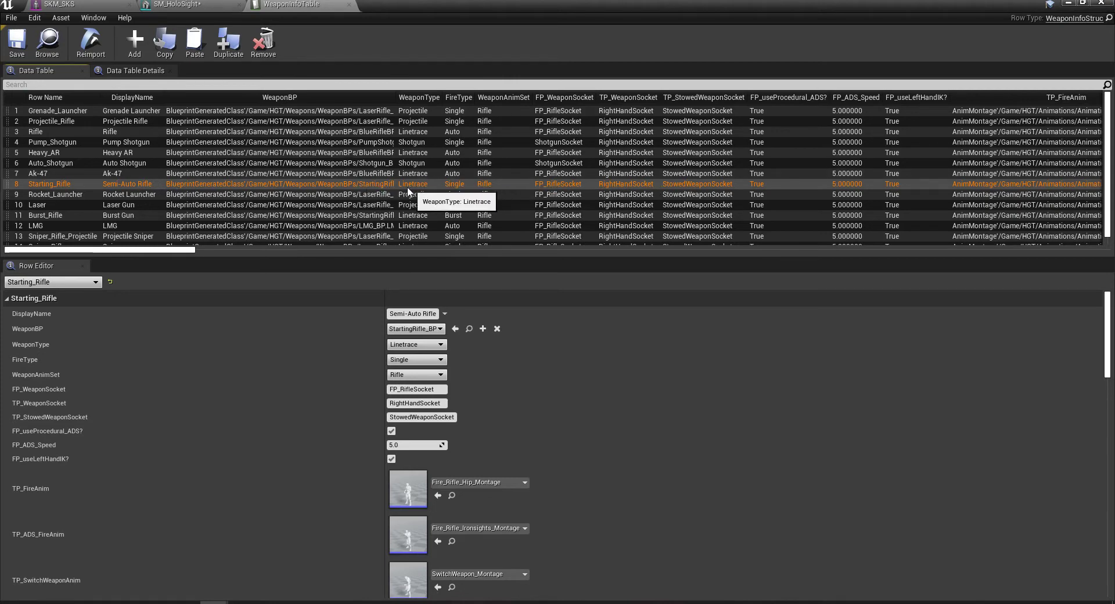
{"action": "right_click", "coordinate": [378, 184]}
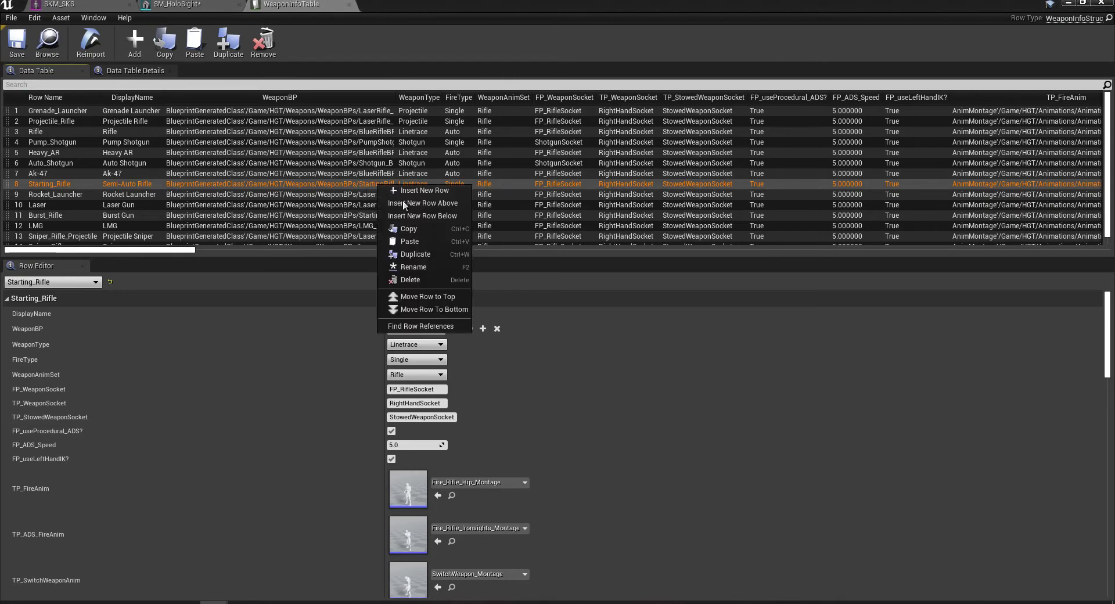
{"action": "left_click", "coordinate": [413, 253]}
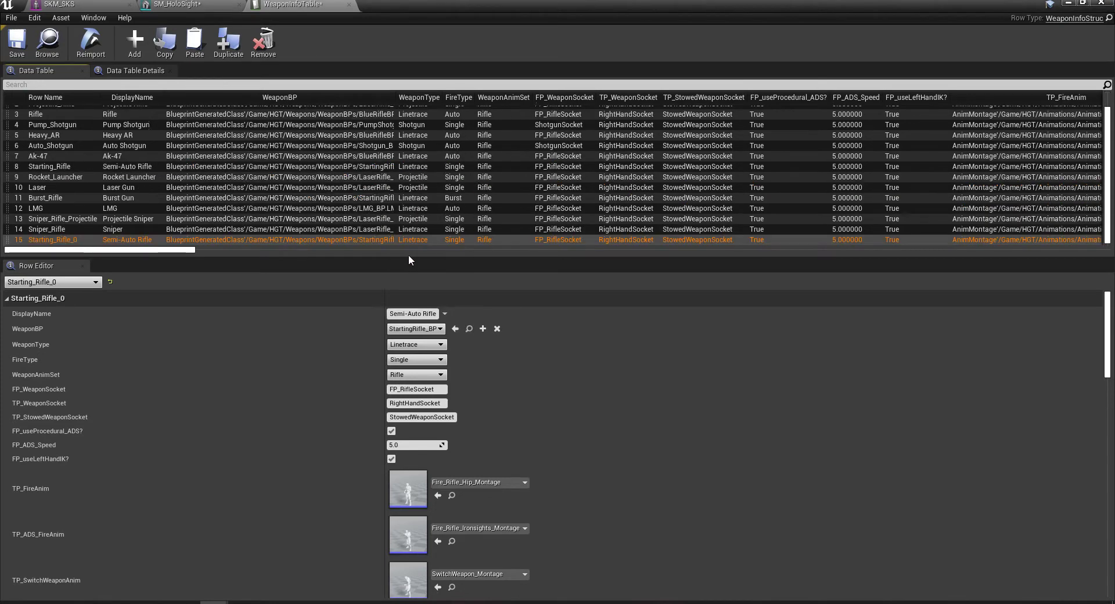
{"action": "right_click", "coordinate": [64, 243]}
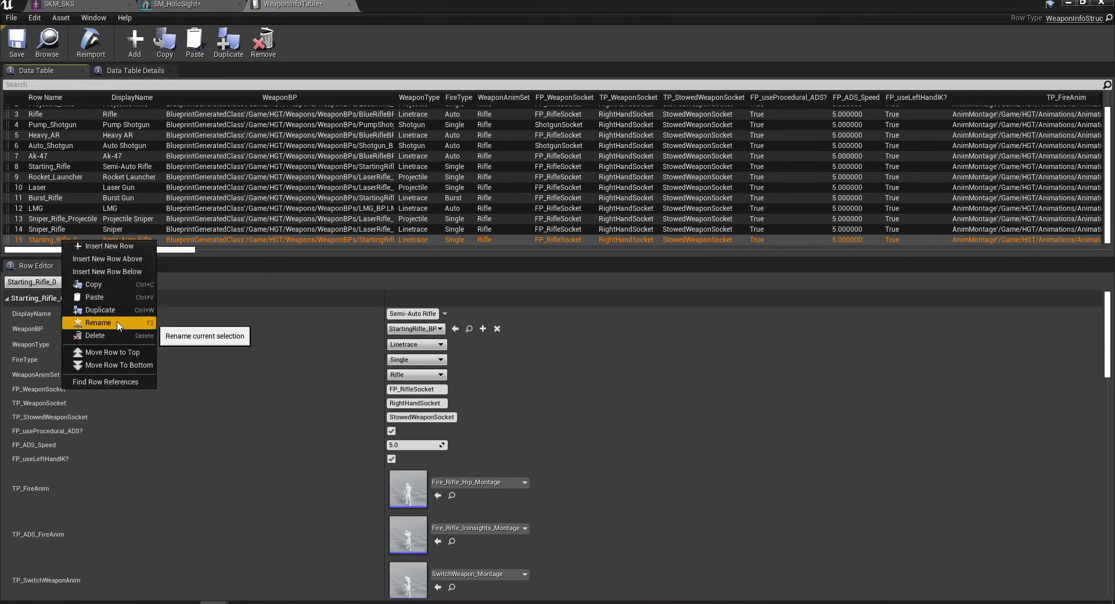
{"action": "left_click", "coordinate": [118, 321]}
{"action": "type", "text": "SKS"}
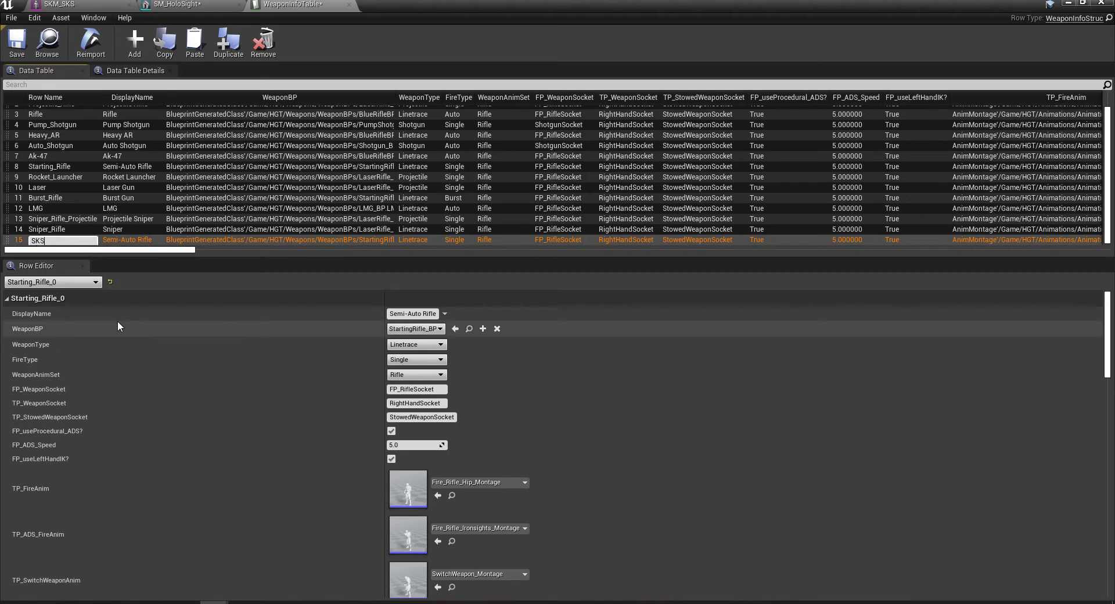
- Set the SKS row's DisplayName to SKS and save the data table
{"action": "left_click", "coordinate": [416, 315]}
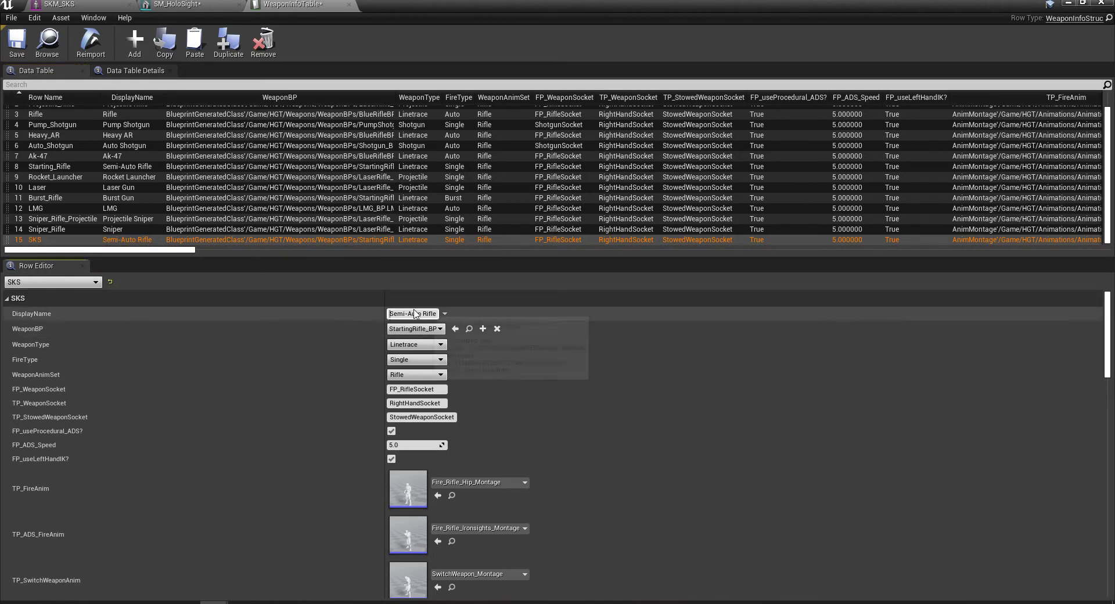
{"action": "double_click", "coordinate": [415, 315]}
{"action": "left_click", "coordinate": [415, 314]}
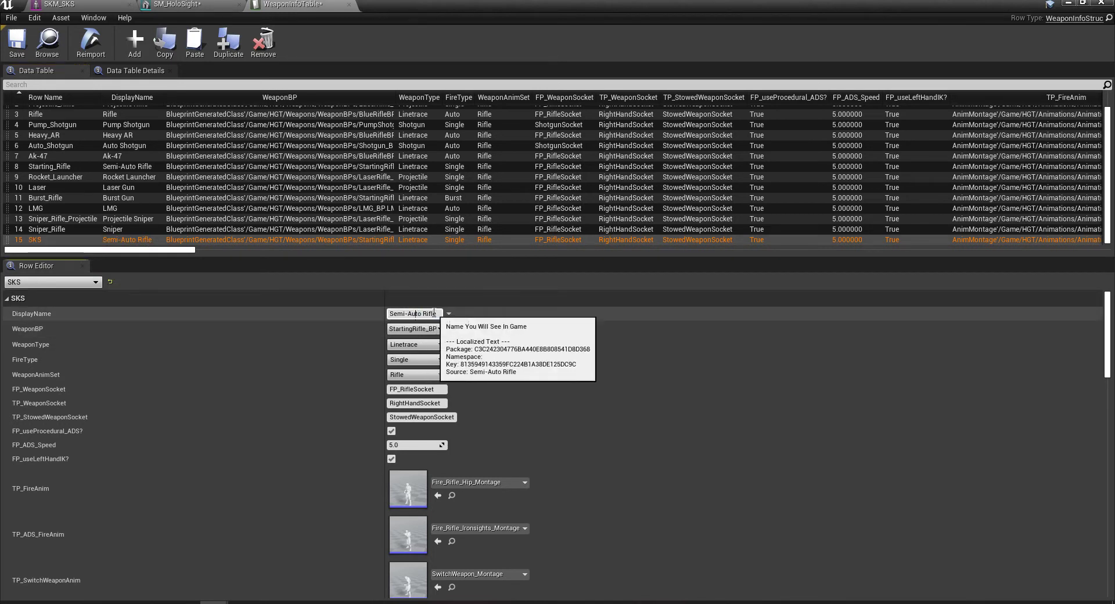
{"action": "left_click_drag", "start_coordinate": [437, 316], "coordinate": [405, 316]}
{"action": "key", "text": "ctrl+a"}
{"action": "type", "text": "SKS"}
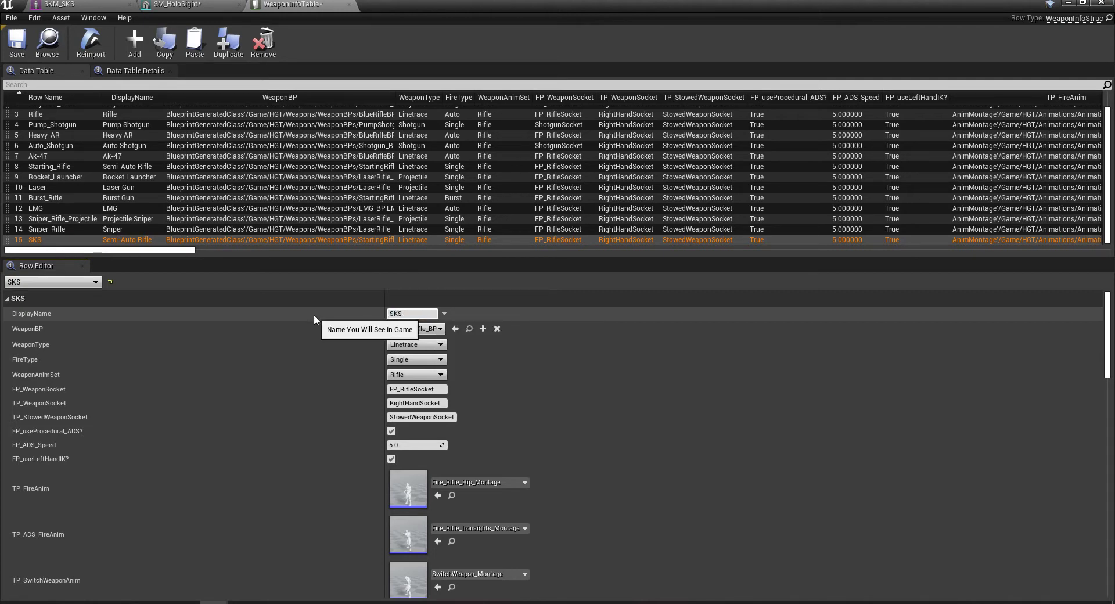
{"action": "key", "text": "Return"}
{"action": "left_click", "coordinate": [17, 47]}
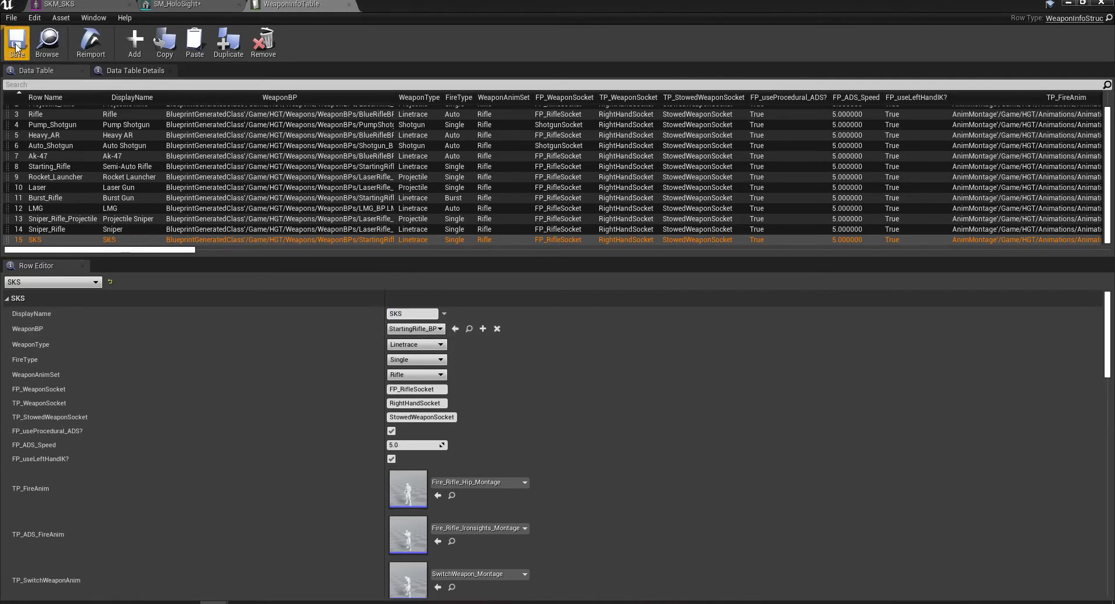
- Duplicate the StartingRifle_BP blueprint in the WeaponBPs folder and name the copy SKS
{"action": "left_click", "coordinate": [1069, 5]}
{"action": "left_click", "coordinate": [324, 564]}
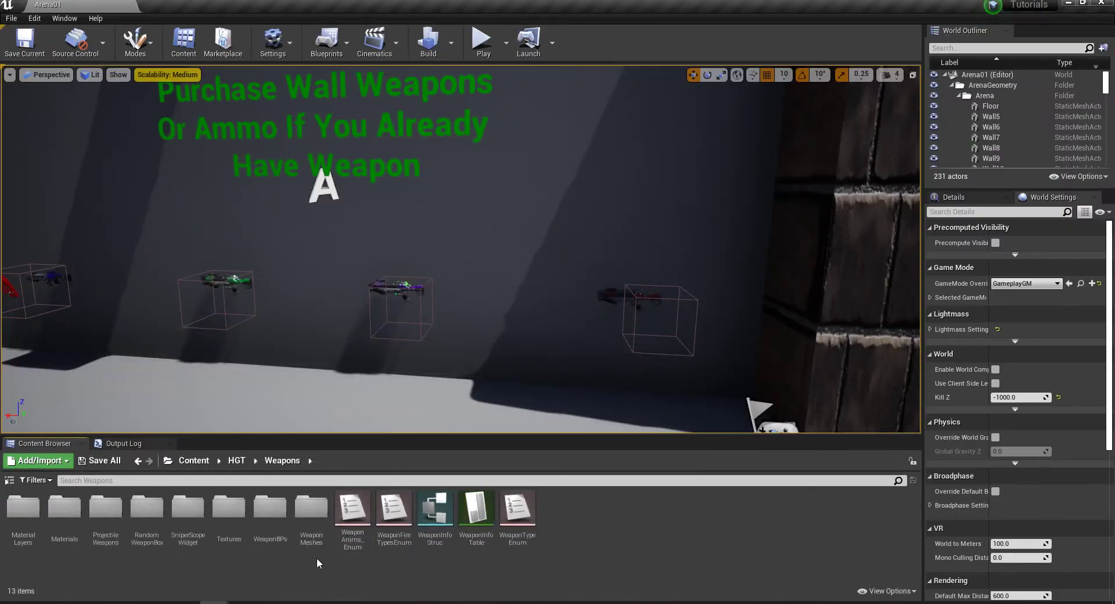
{"action": "double_click", "coordinate": [271, 532]}
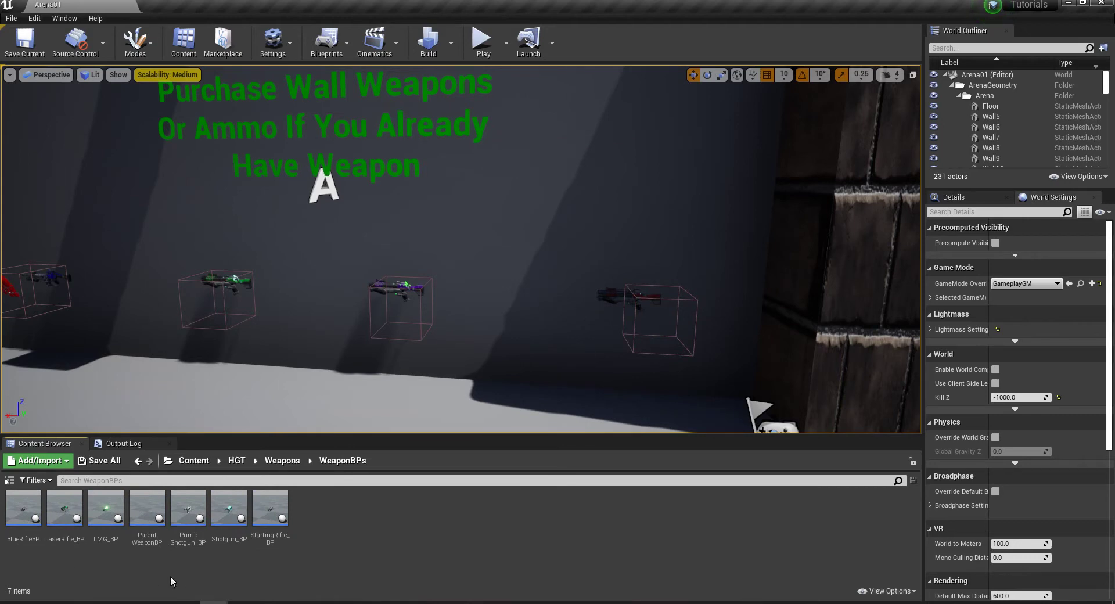
{"action": "right_click", "coordinate": [272, 514]}
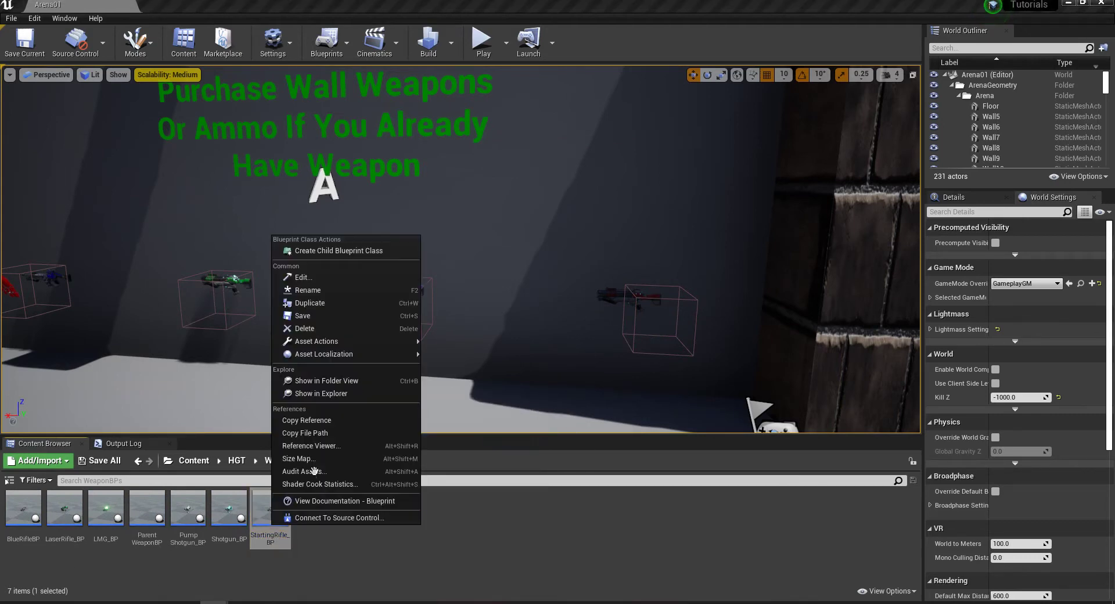
{"action": "left_click", "coordinate": [330, 303]}
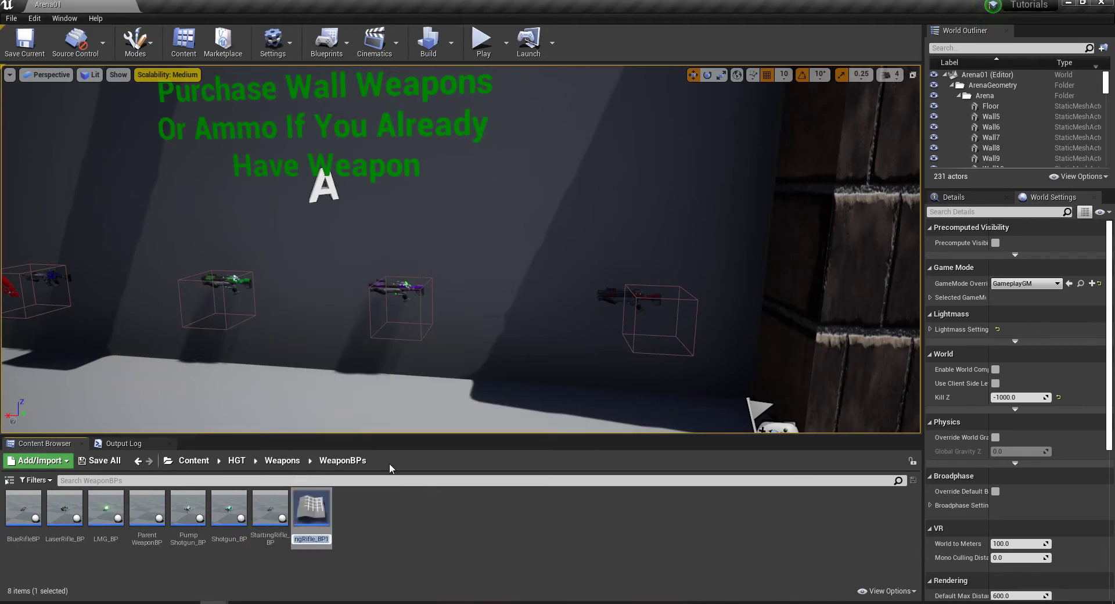
{"action": "type", "text": "SKS"}
{"action": "left_click", "coordinate": [369, 538]}
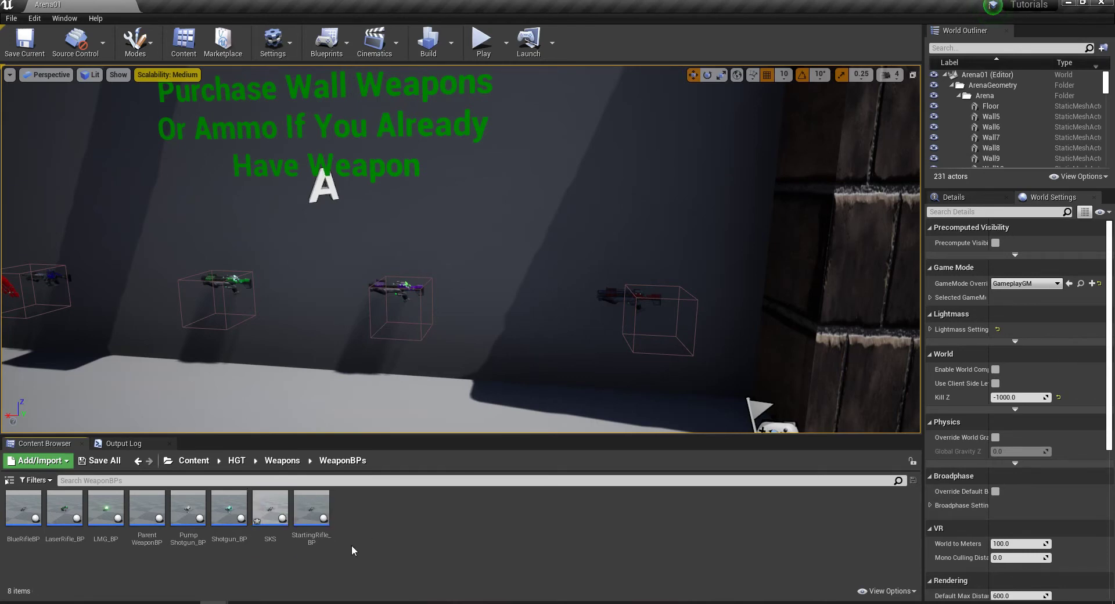
- Rename the SKS blueprint as SKS_BP
{"action": "left_click", "coordinate": [277, 539]}
{"action": "left_click", "coordinate": [275, 539]}
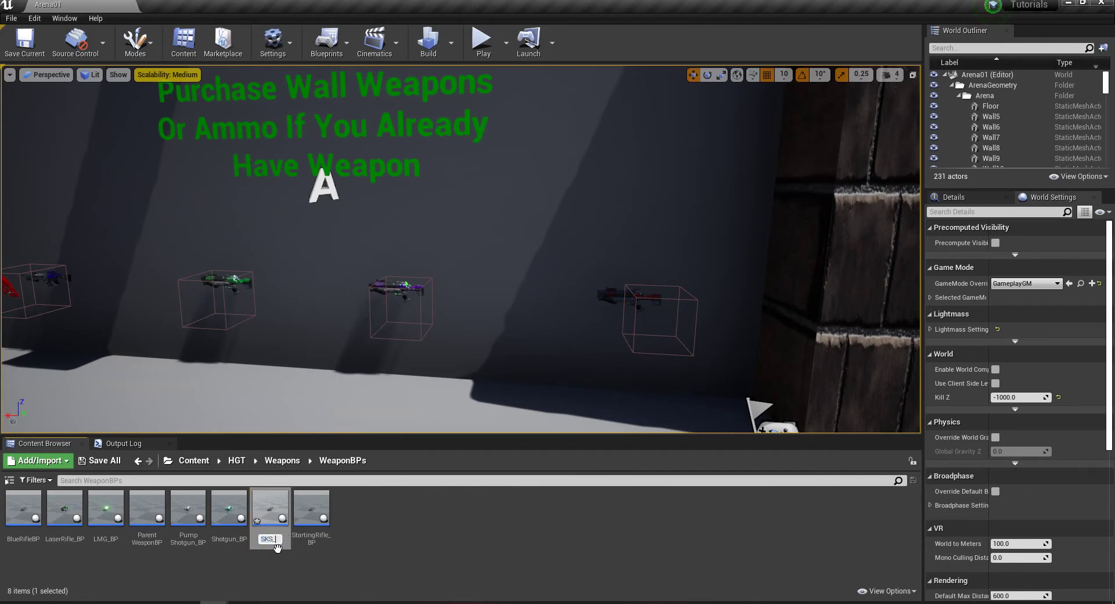
{"action": "type", "text": "_BP"}
{"action": "key", "text": "Return"}
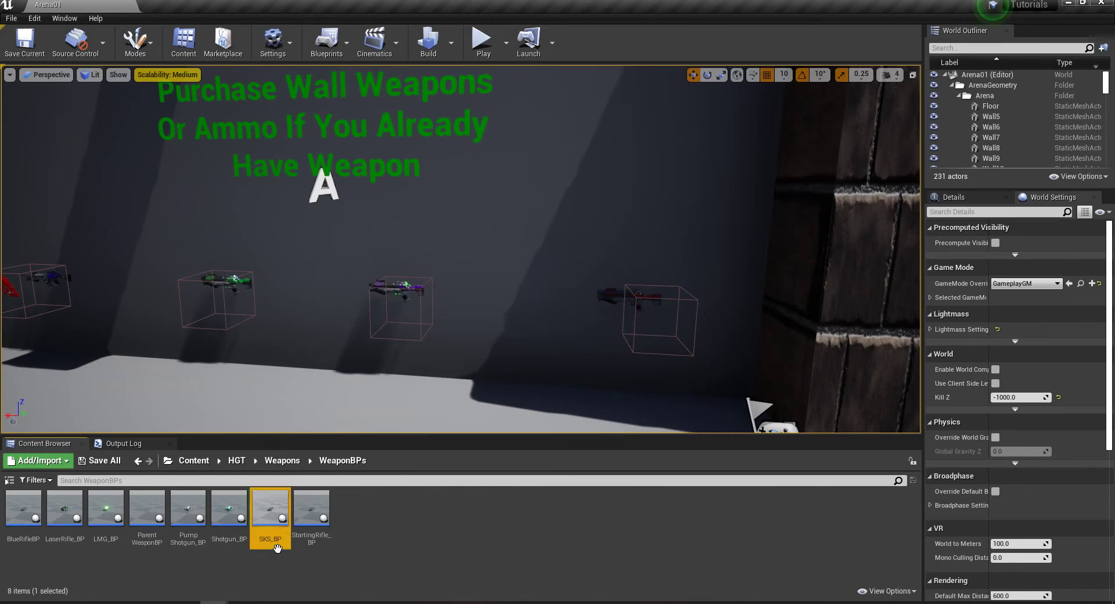
{"action": "left_click", "coordinate": [373, 545]}
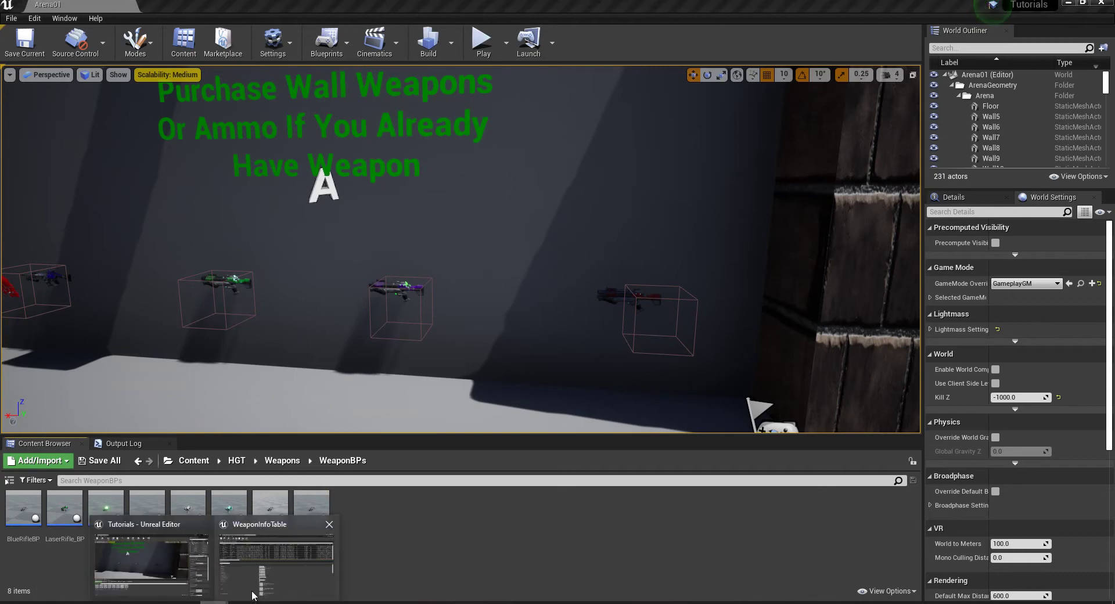
- Assign SKS_BP as the WeaponBP of the SKS row in WeaponInfoTable and save the table
{"action": "left_click", "coordinate": [273, 557]}
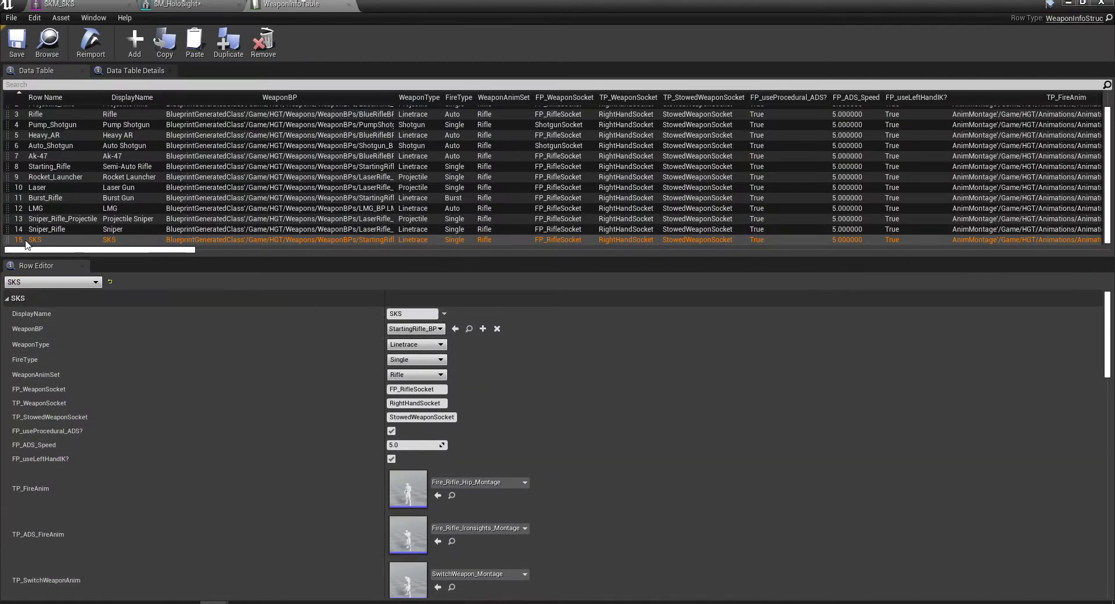
{"action": "left_click", "coordinate": [417, 328]}
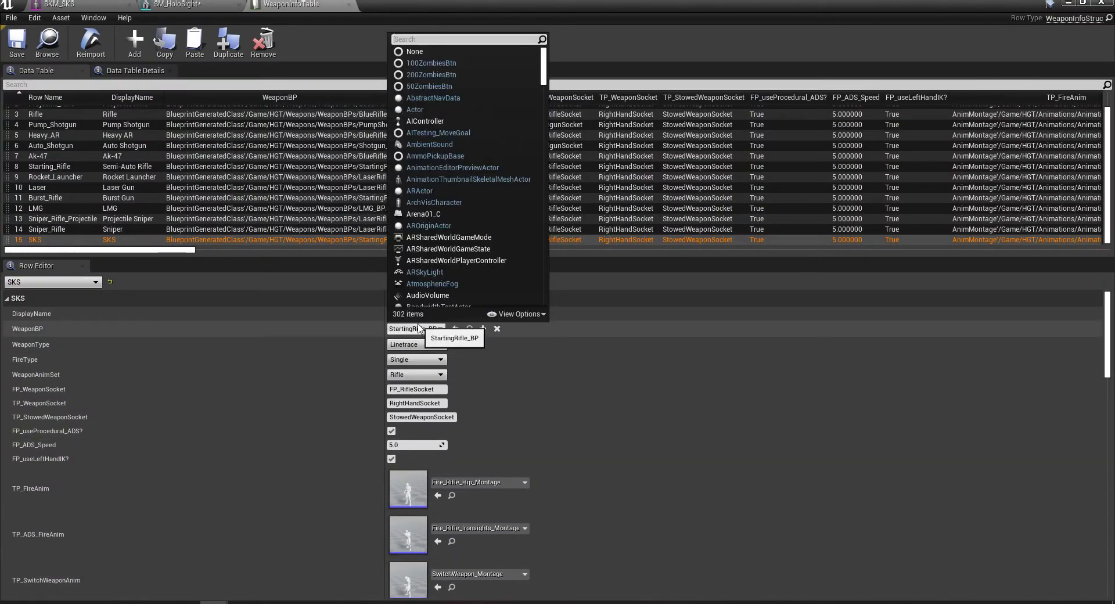
{"action": "type", "text": "sks"}
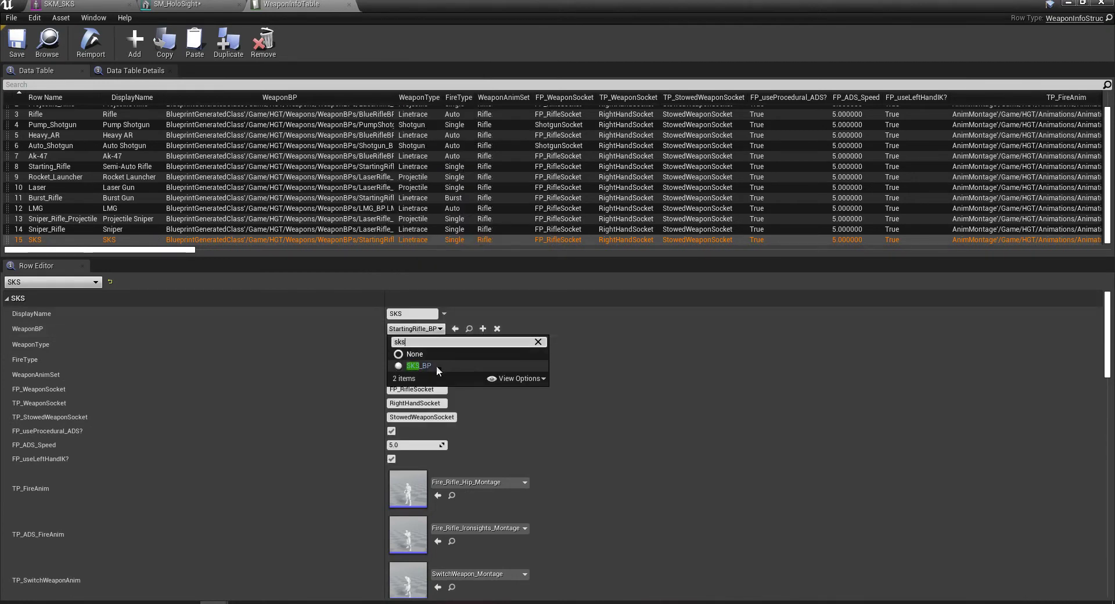
{"action": "left_click", "coordinate": [433, 366]}
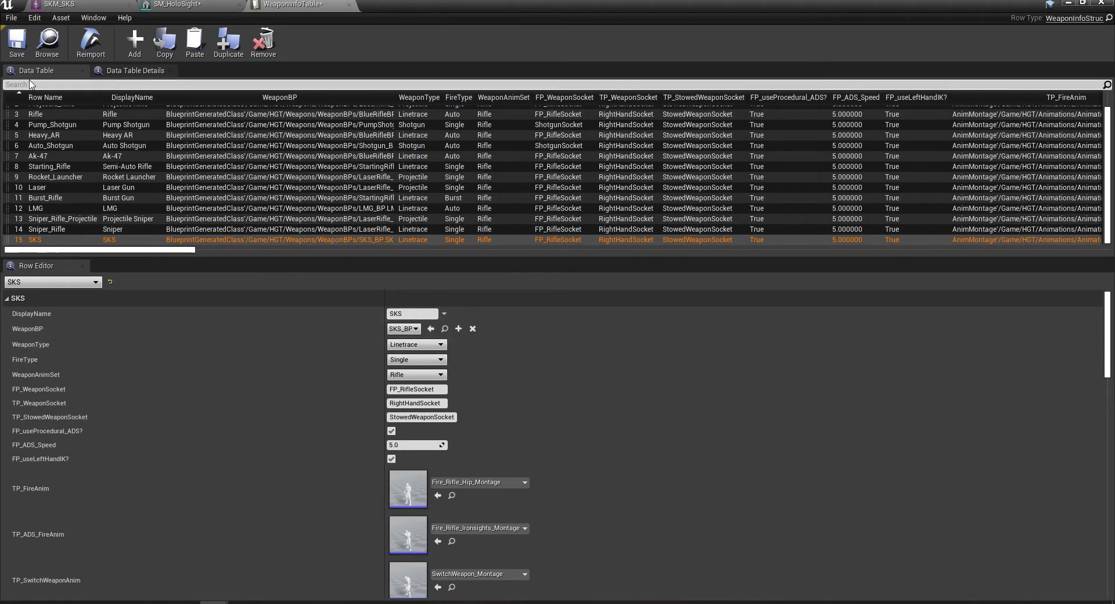
{"action": "left_click", "coordinate": [17, 50]}
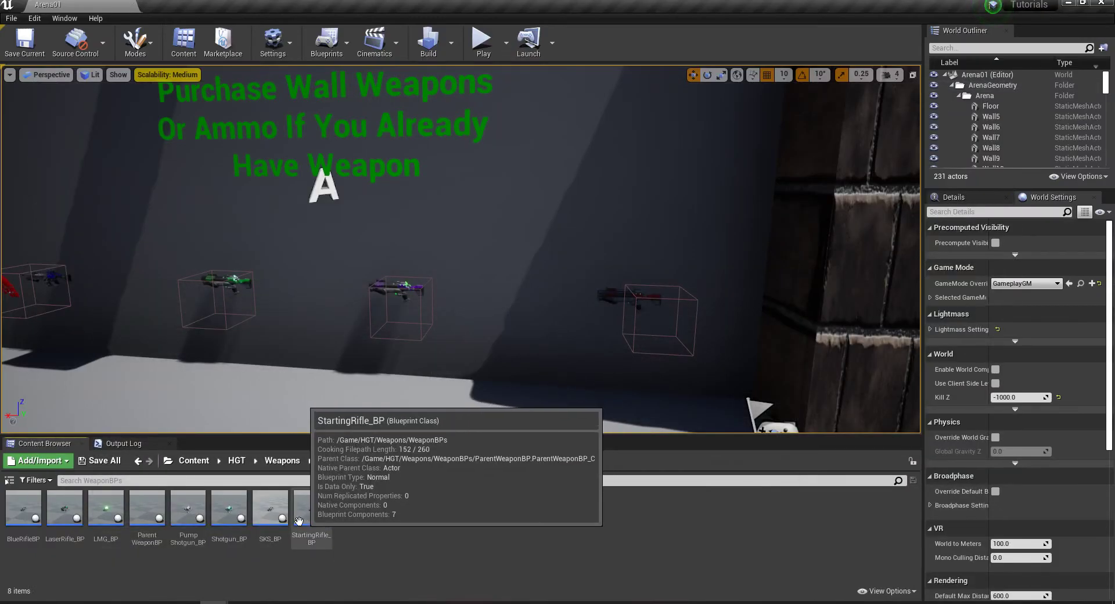
- Open SKS_BP in the full Blueprint editor and set the TP_Mesh component's skeletal mesh to the first SKM_SKS asset
{"action": "double_click", "coordinate": [270, 509]}
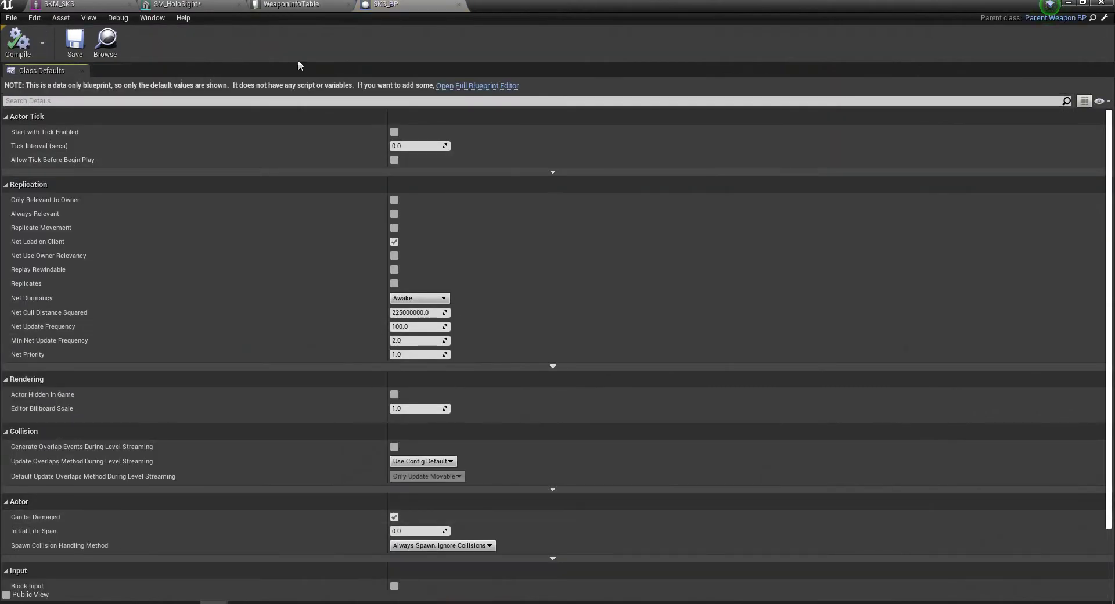
{"action": "left_click", "coordinate": [488, 85]}
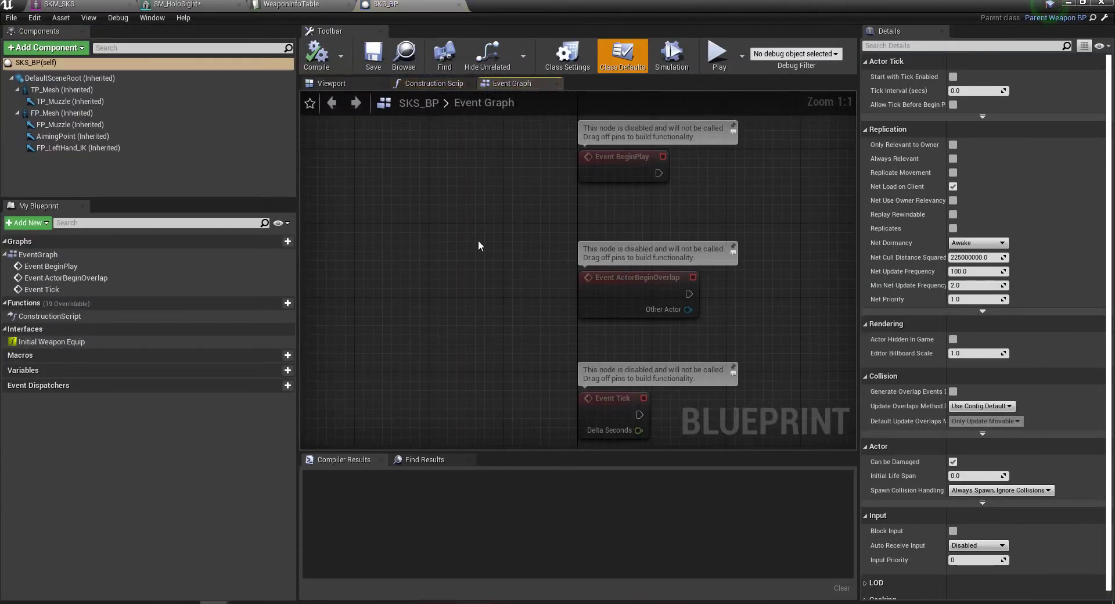
{"action": "left_click", "coordinate": [79, 91]}
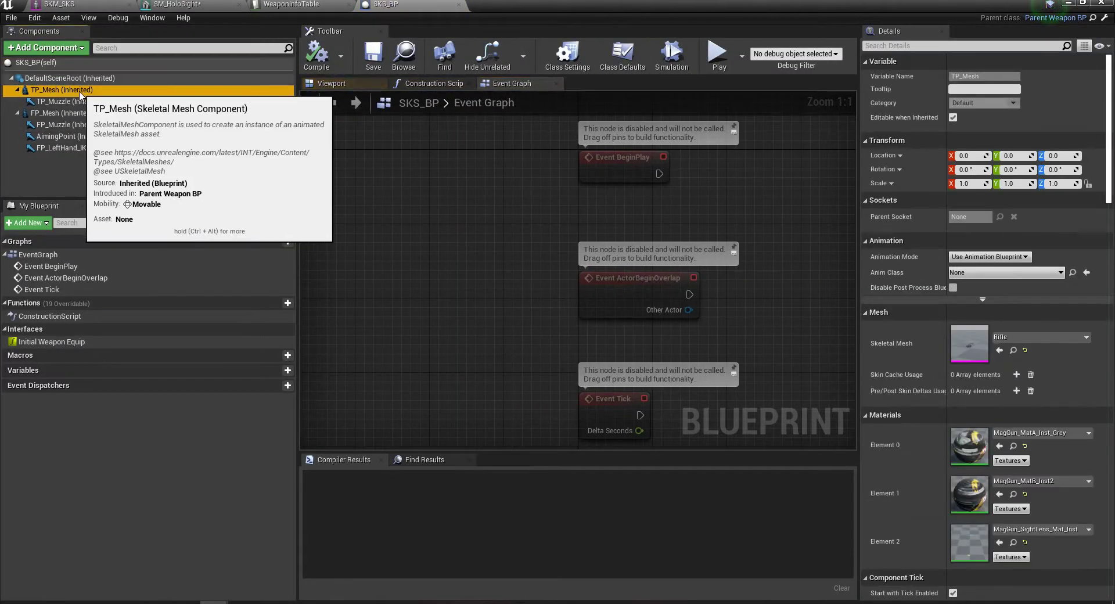
{"action": "left_click", "coordinate": [1022, 339]}
{"action": "type", "text": "s"}
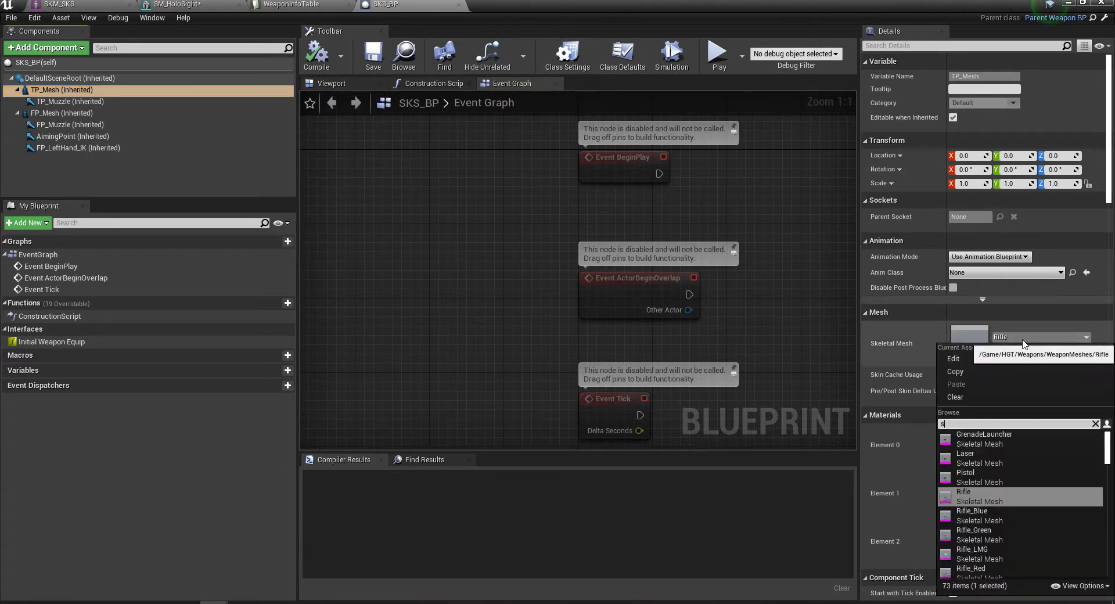
{"action": "type", "text": "ks"}
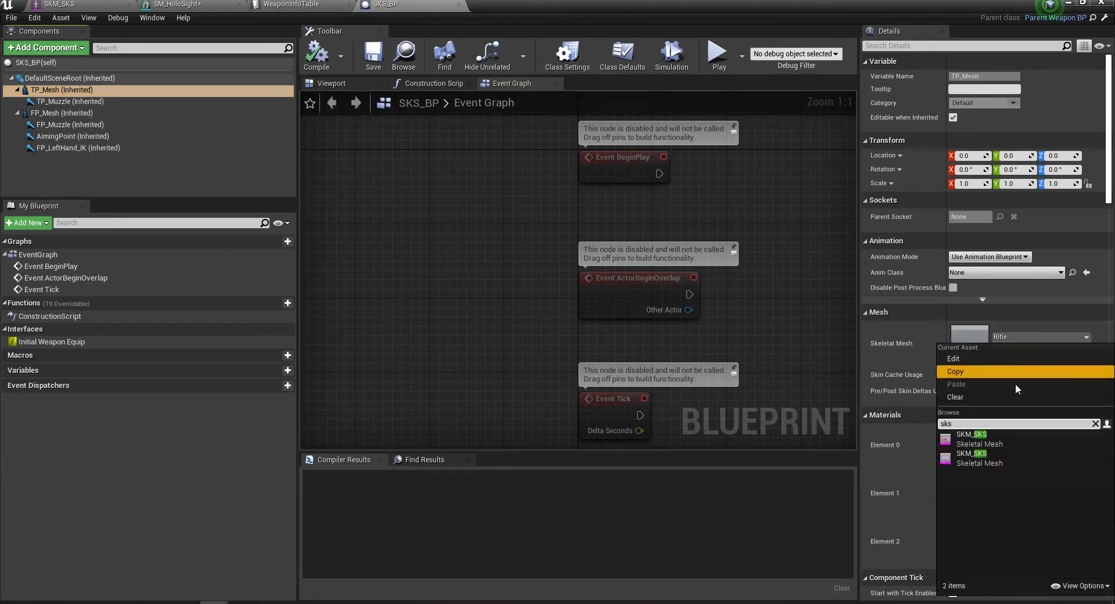
{"action": "left_click", "coordinate": [979, 435]}
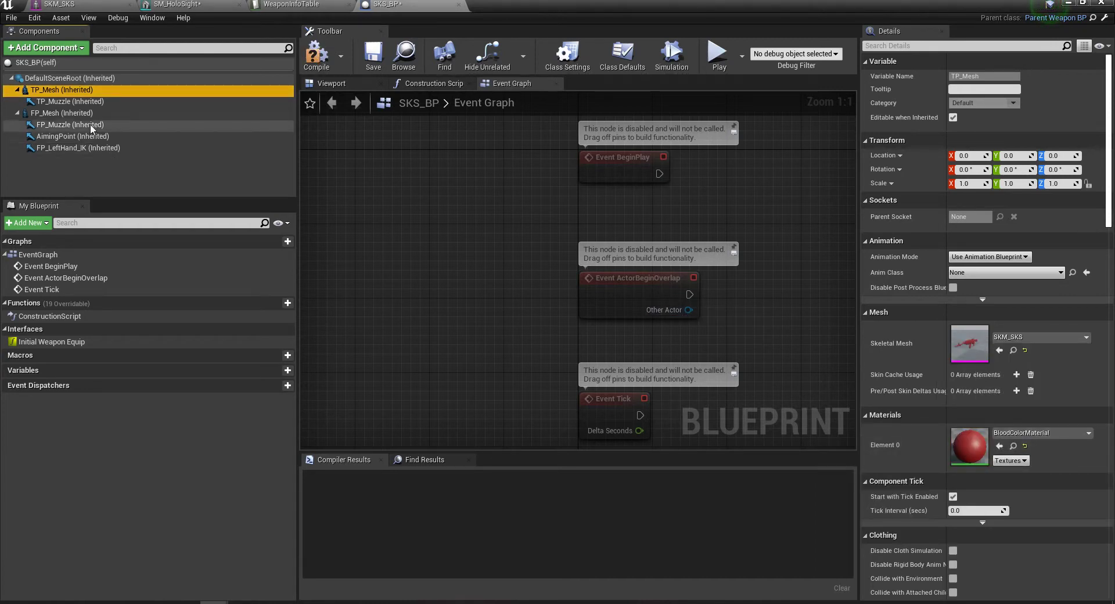
- Set the FP_Mesh component's skeletal mesh to the first SKM_SKS asset
{"action": "left_click", "coordinate": [61, 112]}
{"action": "left_click", "coordinate": [1001, 337]}
{"action": "type", "text": "sks"}
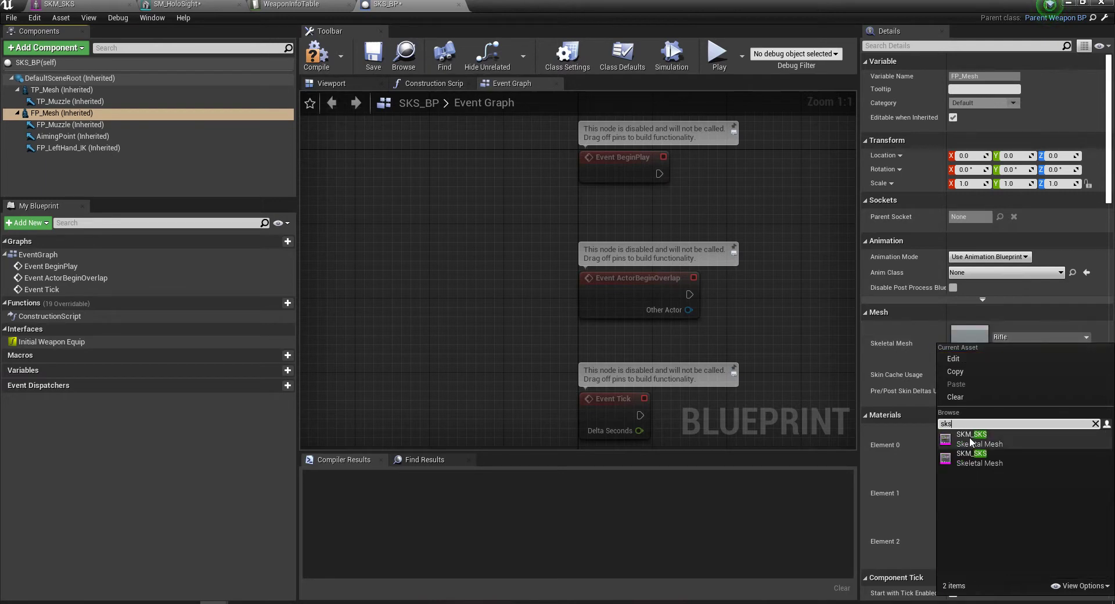
{"action": "left_click", "coordinate": [969, 440]}
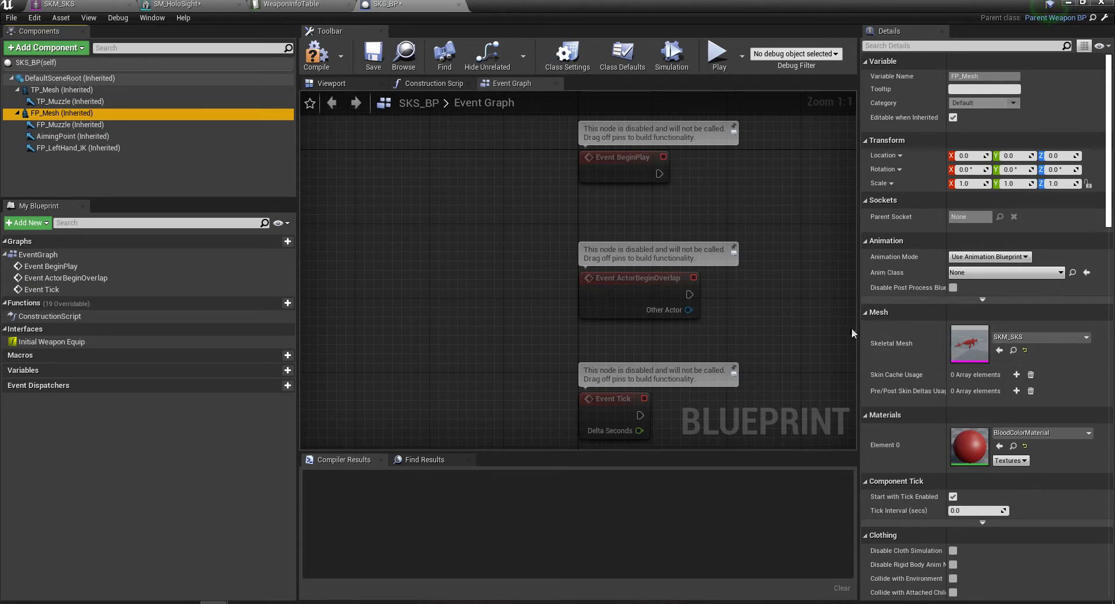
- Set the FP_Mesh component's Anim Class to ABP_SKS_Anim
{"action": "left_click", "coordinate": [969, 273]}
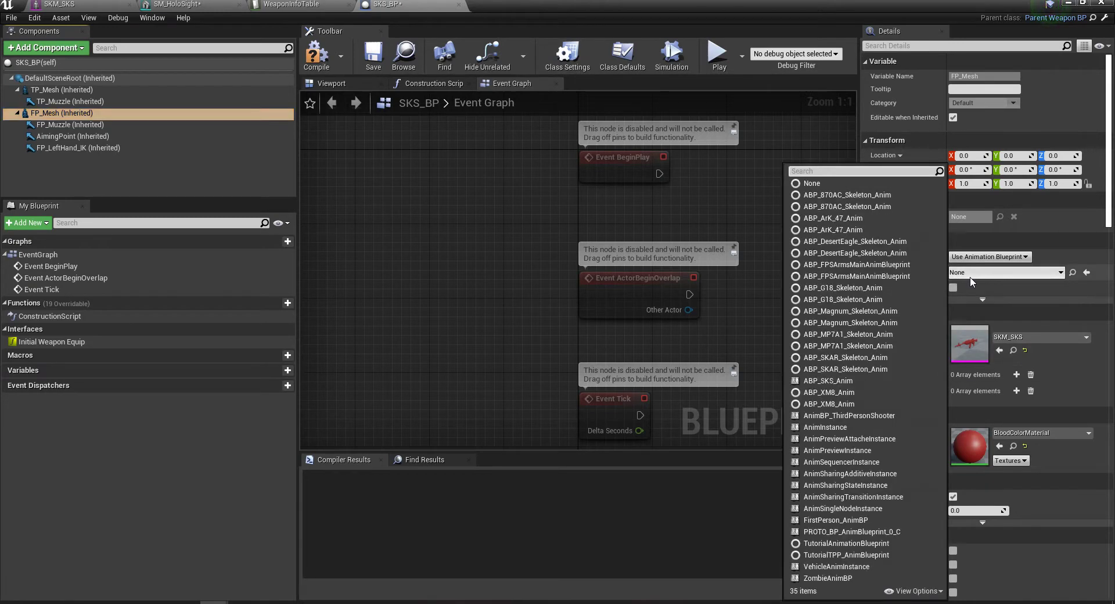
{"action": "type", "text": "sks"}
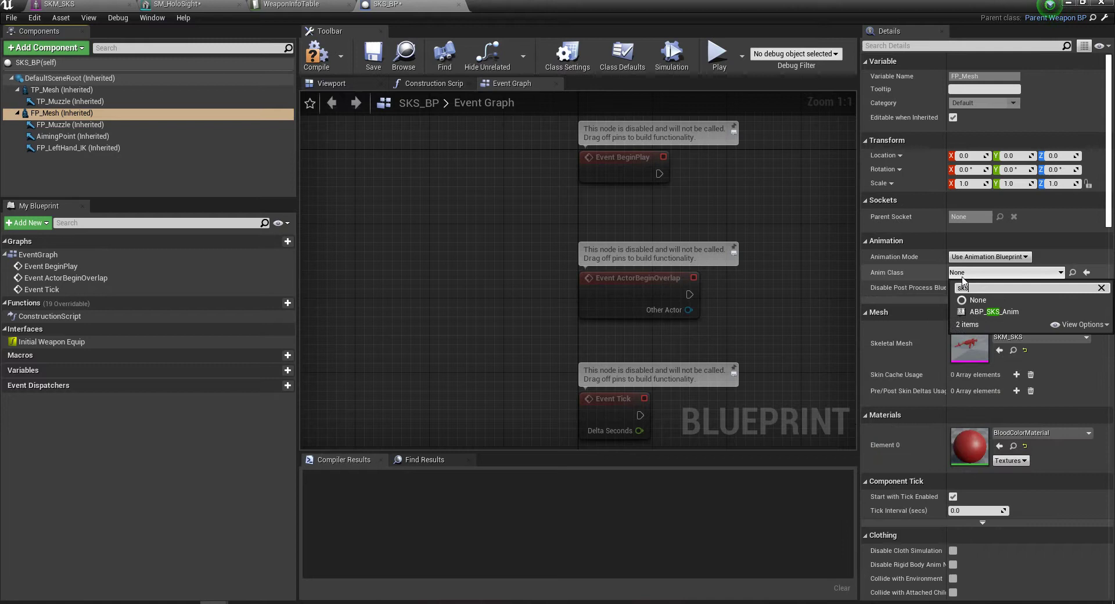
{"action": "left_click", "coordinate": [1011, 312]}
- Set the TP_Mesh component's Anim Class to ABP_SKS_Anim, then compile and save SKS_BP
{"action": "left_click", "coordinate": [64, 89]}
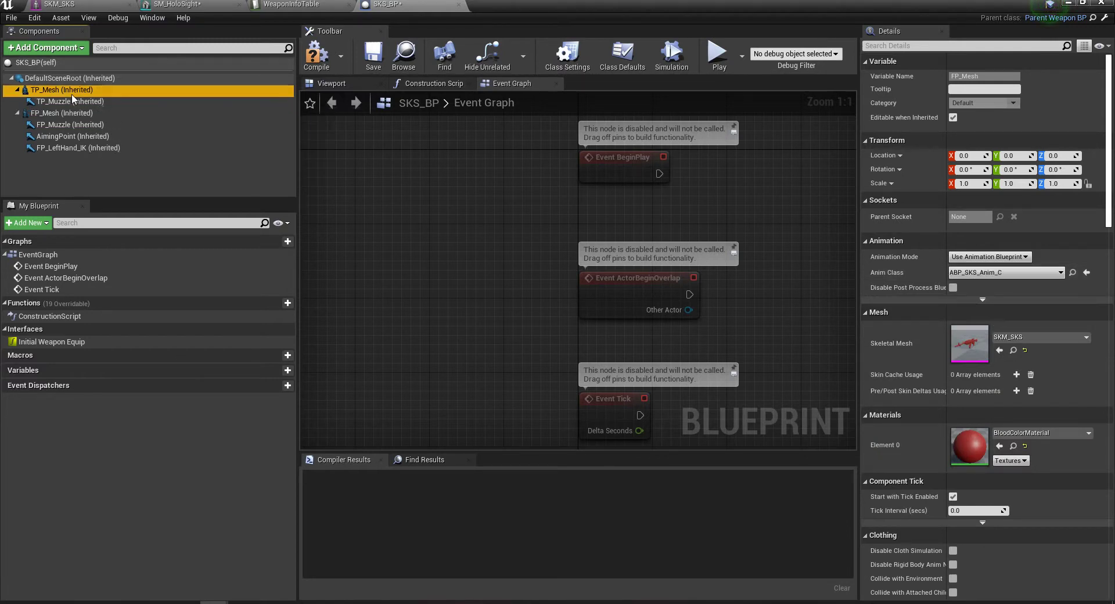
{"action": "left_click", "coordinate": [960, 272]}
{"action": "type", "text": "sks"}
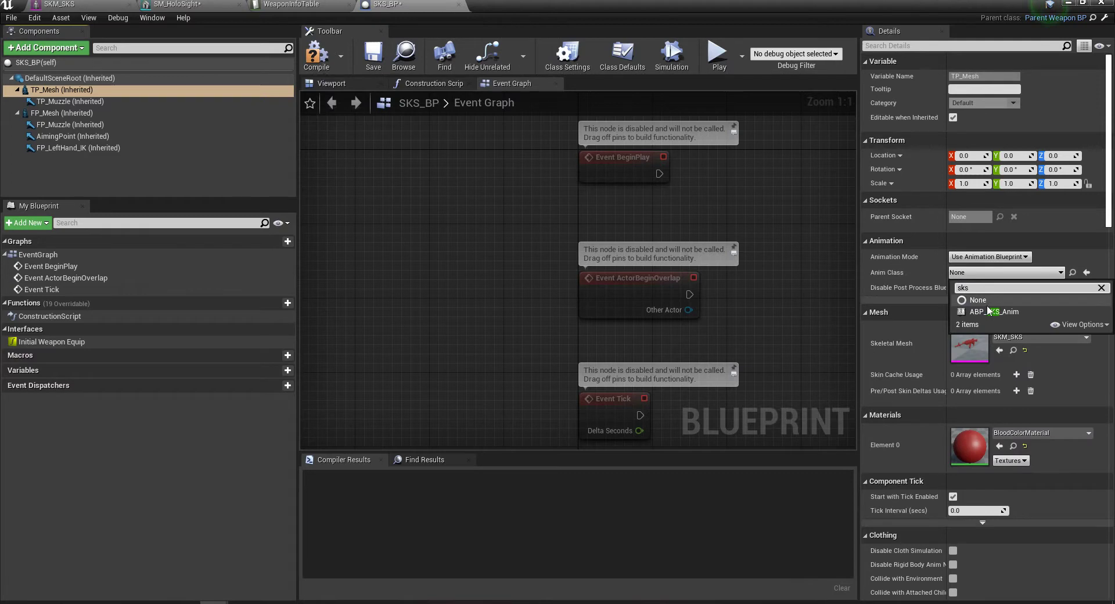
{"action": "left_click", "coordinate": [985, 309]}
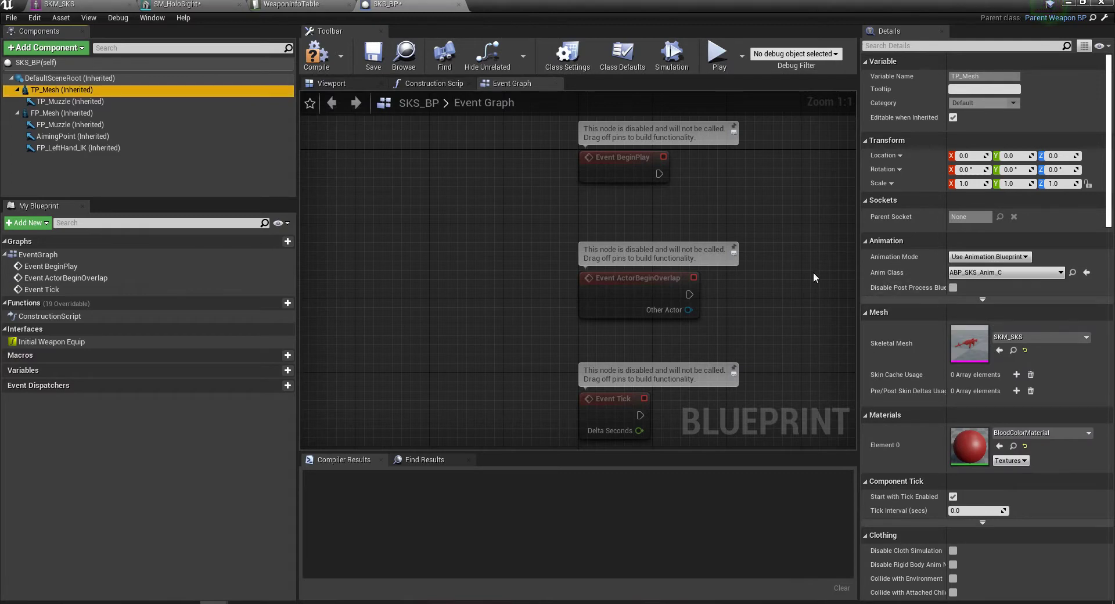
{"action": "left_click", "coordinate": [324, 62]}
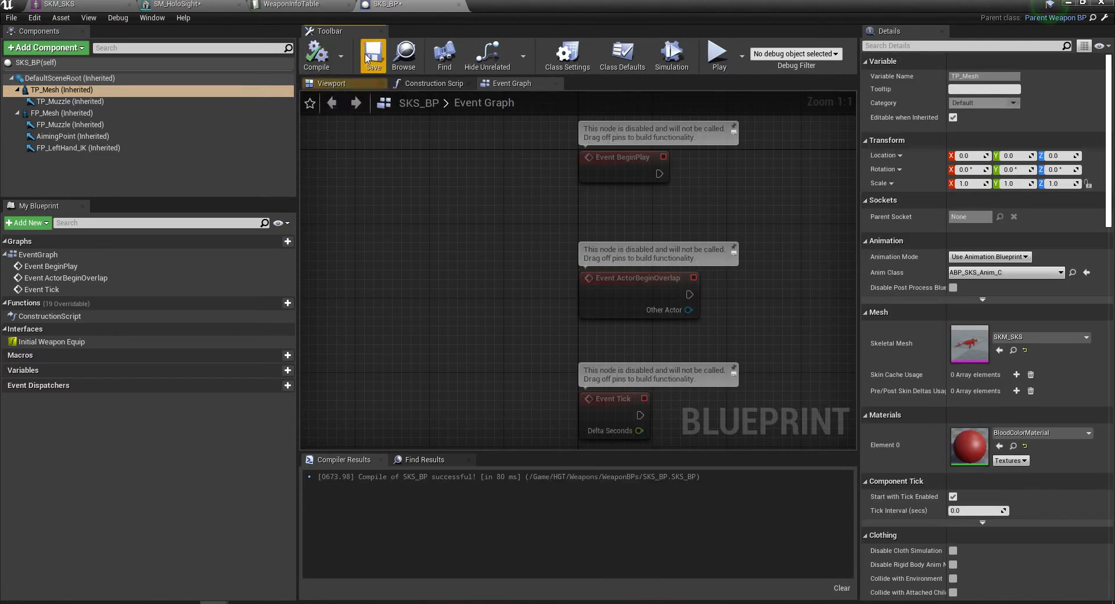
{"action": "left_click", "coordinate": [368, 58]}
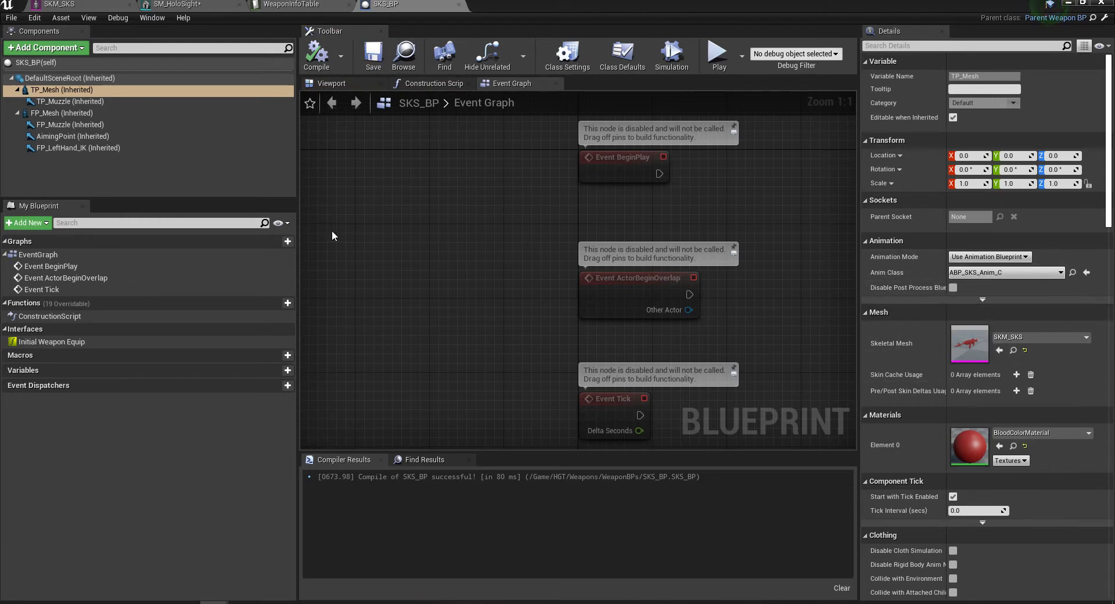
- In the blueprint's 3D view, move TP_Muzzle and FP_Muzzle together forward to the barrel tip, at about Y 97.43
{"action": "left_click", "coordinate": [331, 83]}
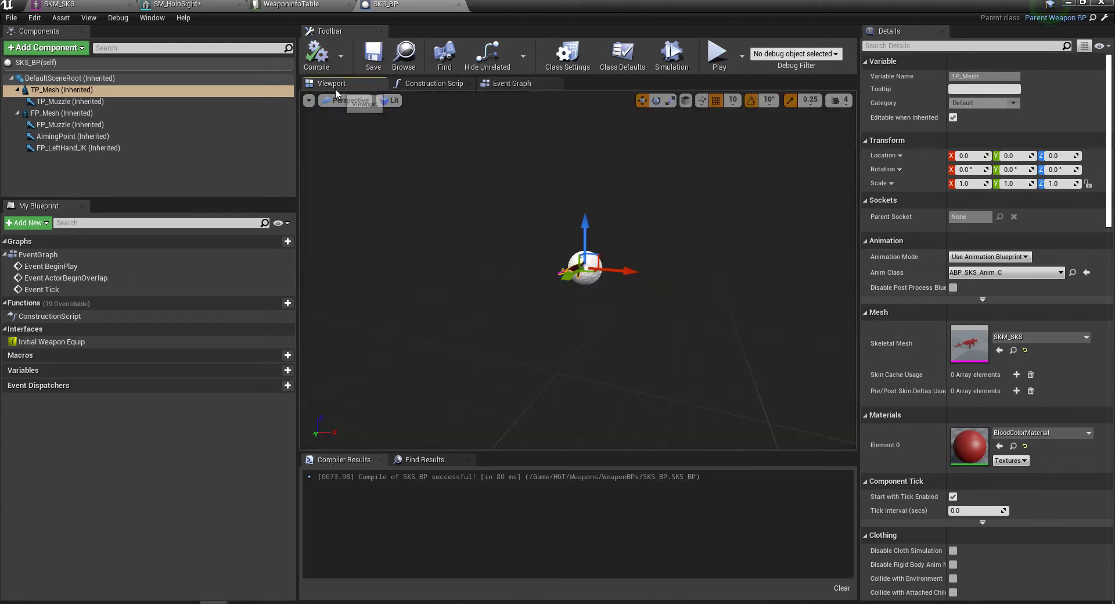
{"action": "left_click_drag", "start_coordinate": [549, 284], "coordinate": [661, 287]}
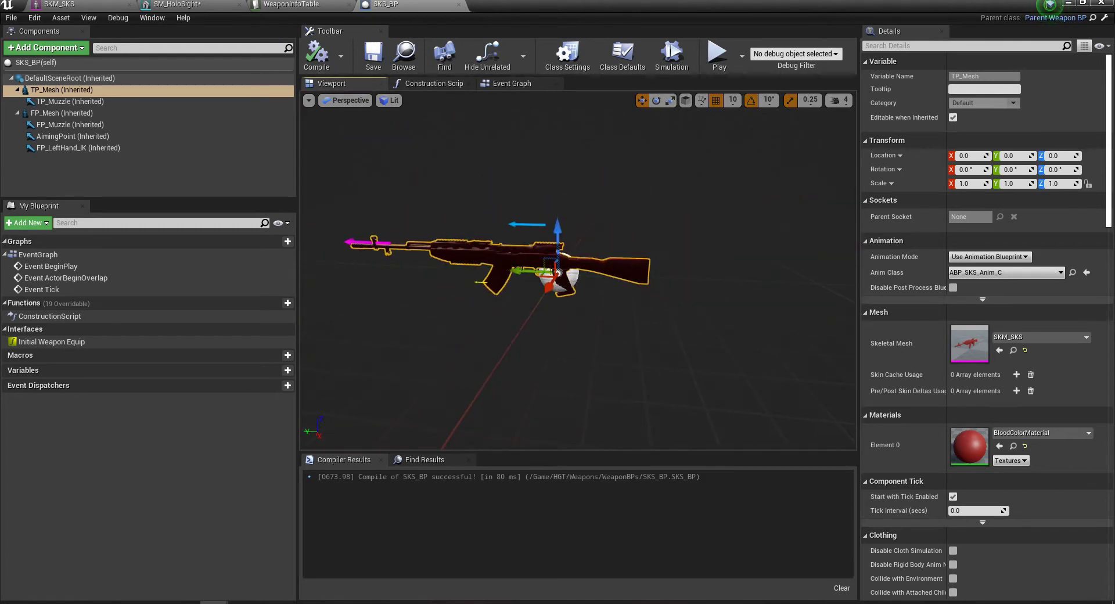
{"action": "left_click", "coordinate": [839, 100]}
{"action": "left_click", "coordinate": [685, 224]}
{"action": "left_click_drag", "start_coordinate": [685, 223], "coordinate": [651, 189]}
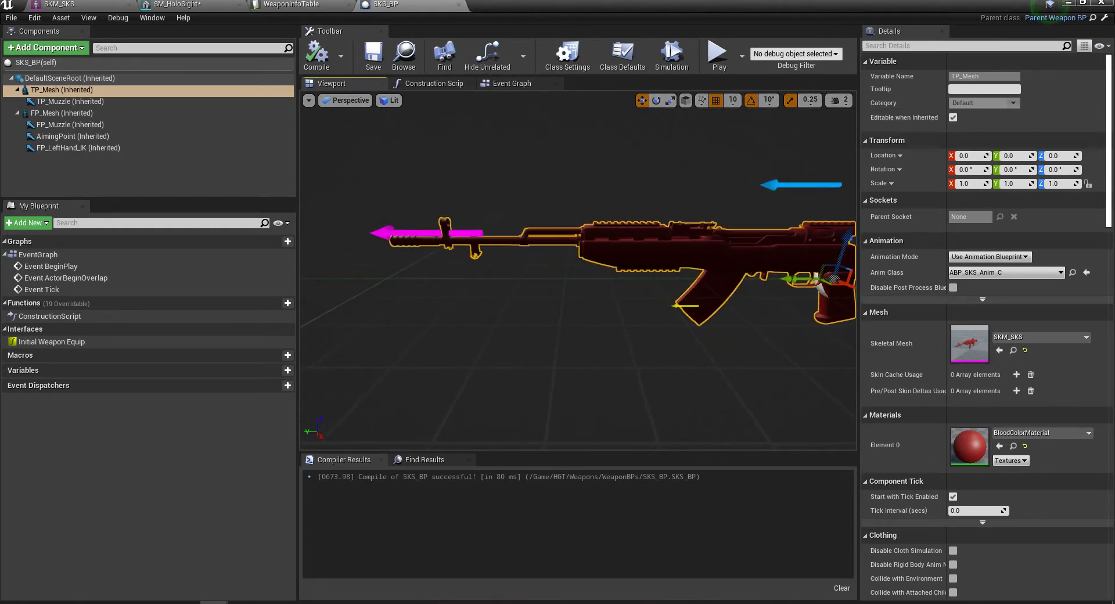
{"action": "left_click", "coordinate": [392, 238]}
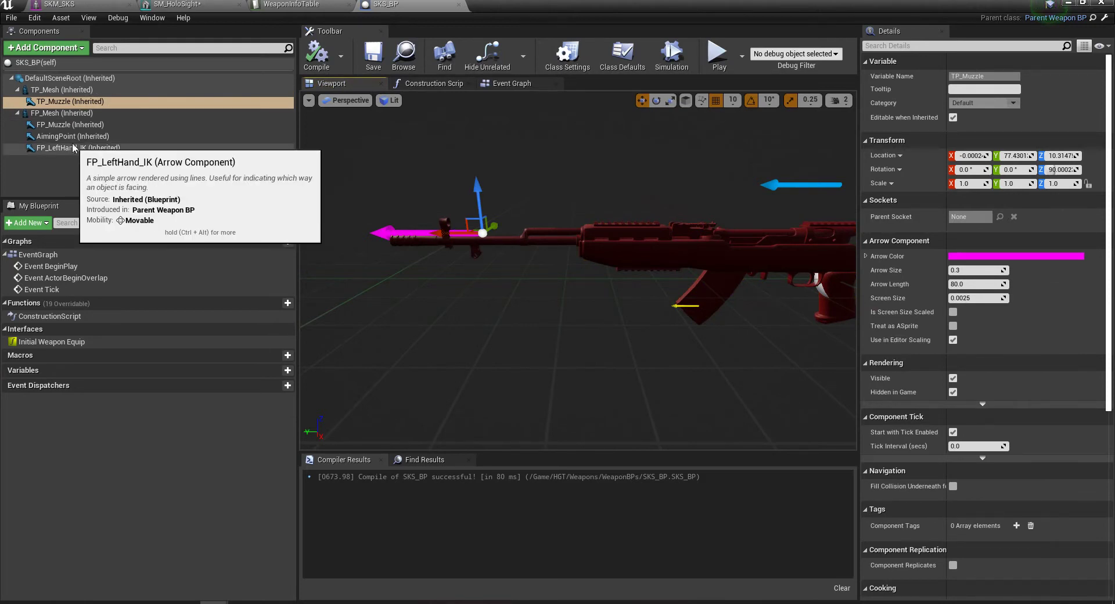
{"action": "left_click", "coordinate": [75, 125], "text": "ctrl"}
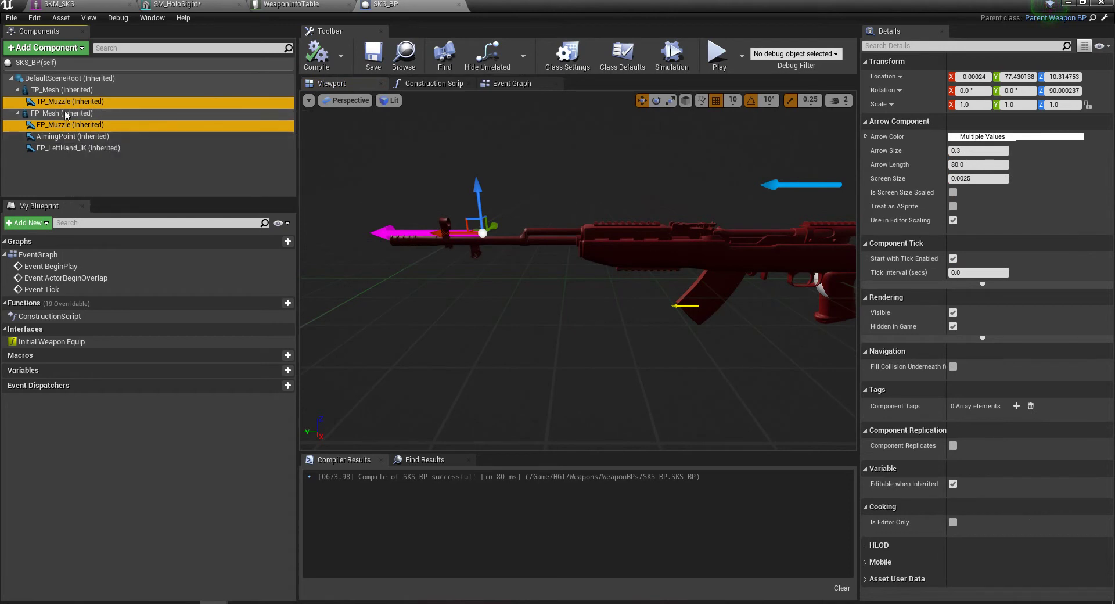
{"action": "left_click_drag", "start_coordinate": [457, 233], "coordinate": [370, 234]}
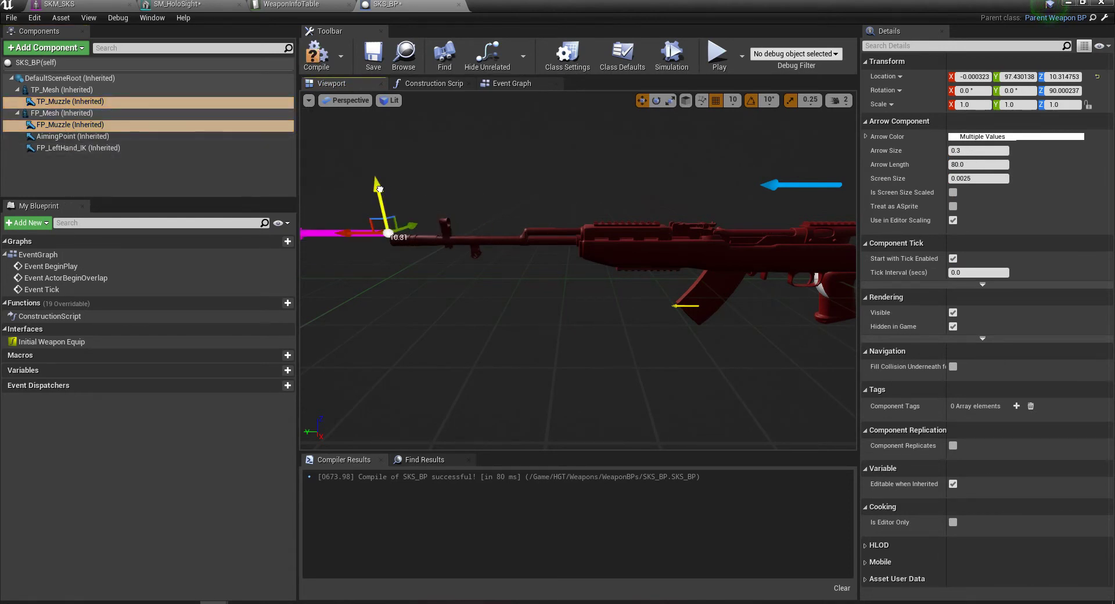
- Turn off grid, rotation and scale snapping and lower both muzzle arrows to about Z 9.08
{"action": "left_click", "coordinate": [716, 100]}
{"action": "left_click", "coordinate": [751, 100]}
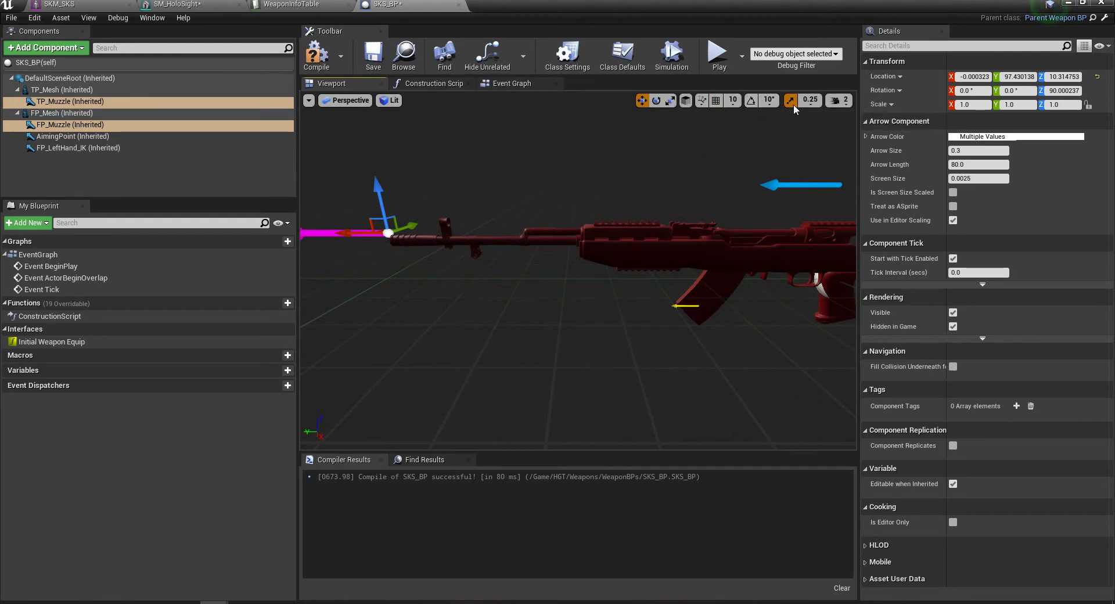
{"action": "left_click", "coordinate": [790, 100]}
{"action": "left_click_drag", "start_coordinate": [378, 189], "coordinate": [382, 193]}
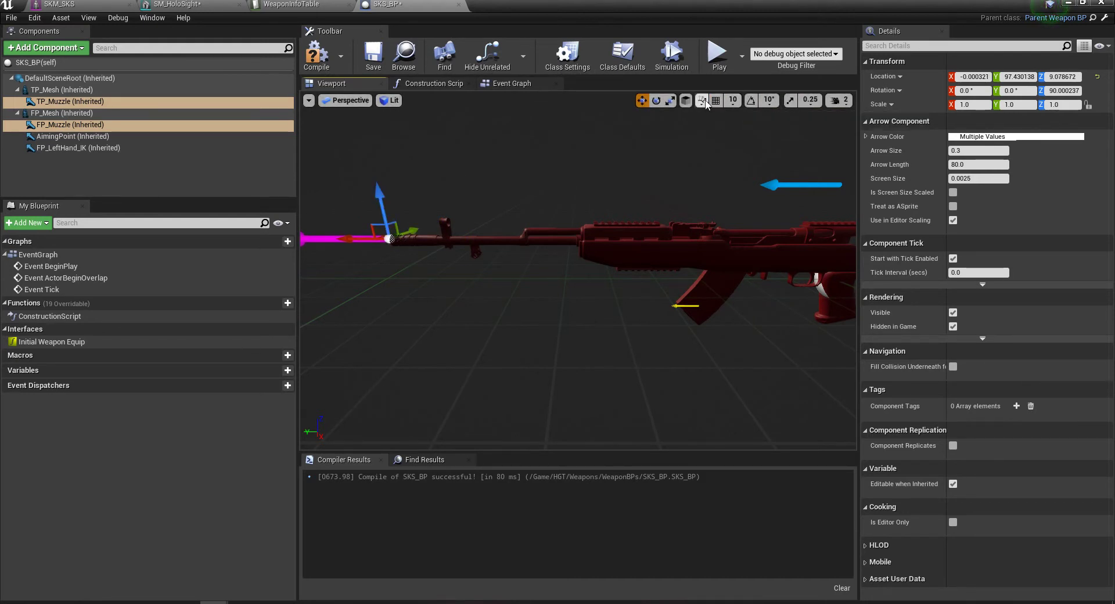
- Fine-tune both muzzle arrows to about X 0.23 and Z 8.75 on the barrel axis, then compile and save SKS_BP
{"action": "right_click_drag", "start_coordinate": [639, 261], "coordinate": [523, 267]}
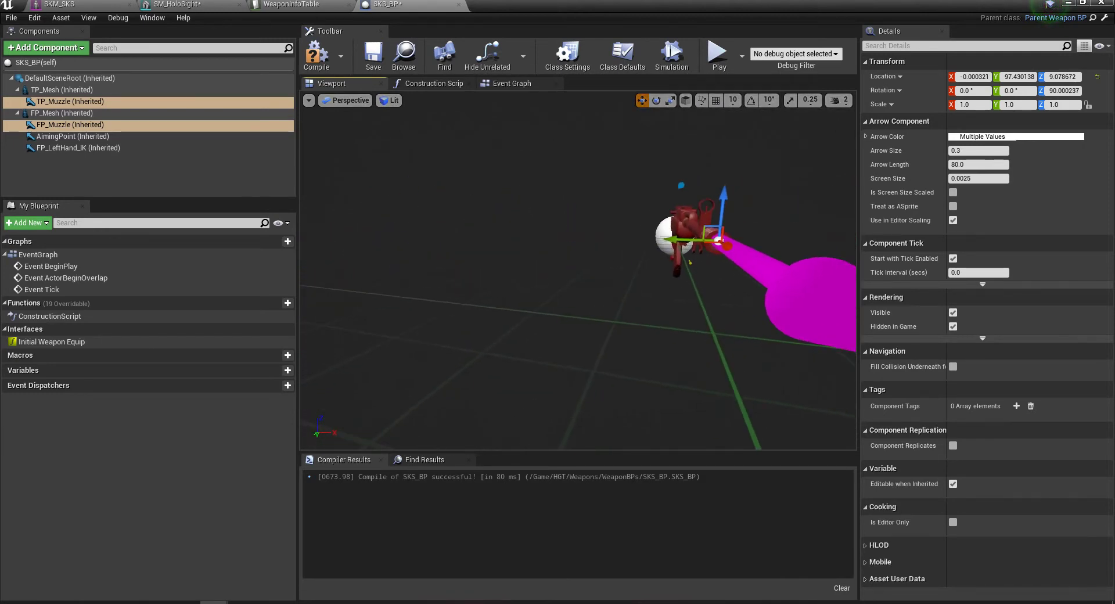
{"action": "left_click_drag", "start_coordinate": [724, 190], "coordinate": [726, 193]}
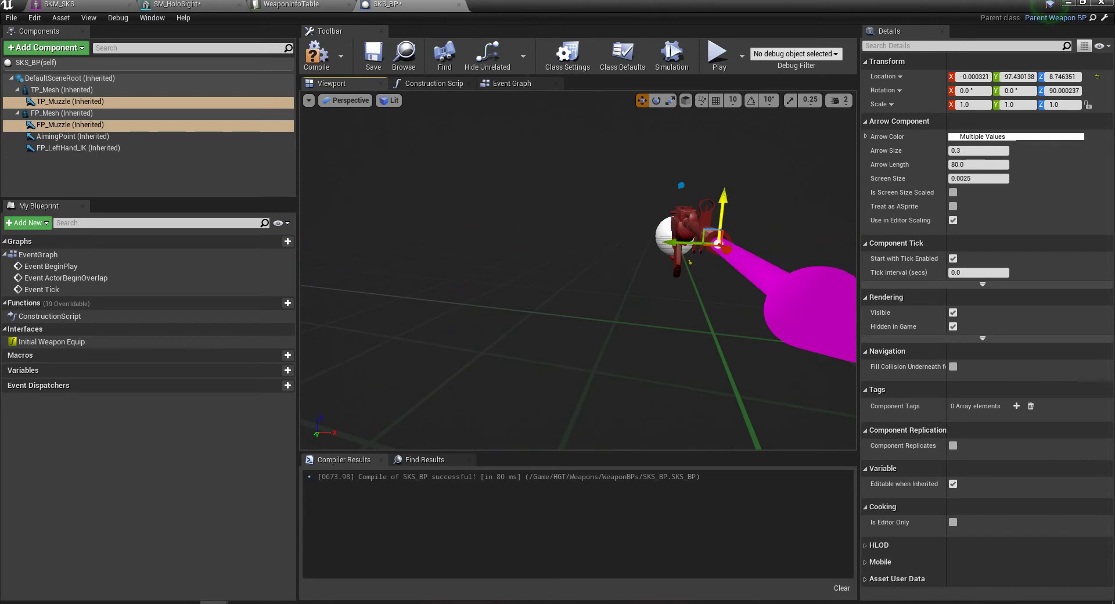
{"action": "left_click_drag", "start_coordinate": [685, 241], "coordinate": [688, 243]}
{"action": "right_click_drag", "start_coordinate": [687, 242], "coordinate": [514, 252]}
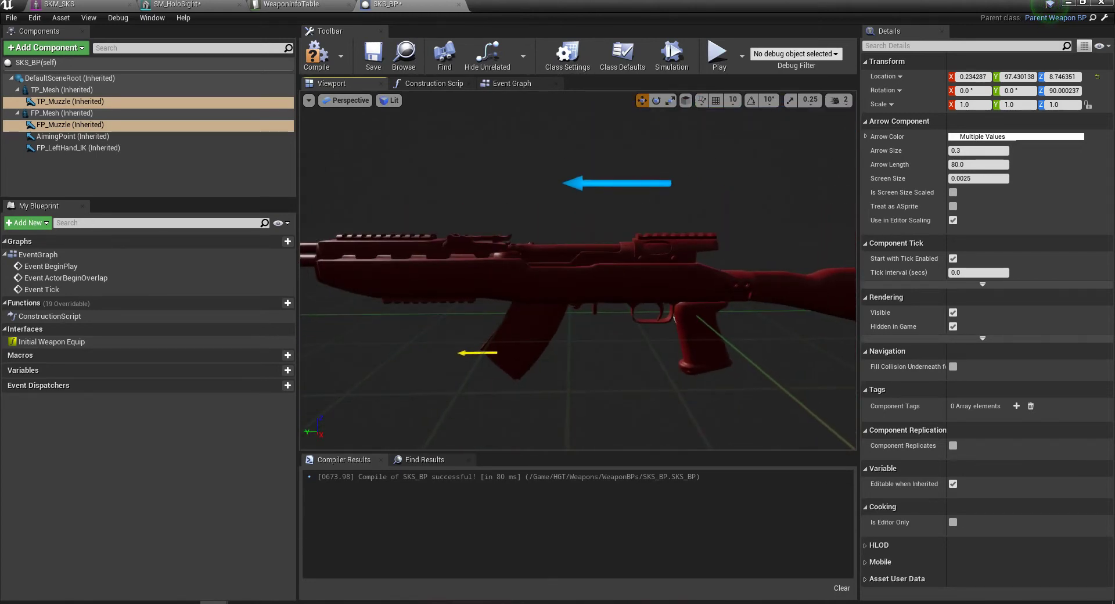
{"action": "mouse_move", "coordinate": [518, 215]}
{"action": "right_mouse_down"}
{"action": "mouse_move", "coordinate": [521, 204]}
{"action": "mouse_move", "coordinate": [508, 212]}
{"action": "right_mouse_up"}
{"action": "left_click", "coordinate": [324, 66]}
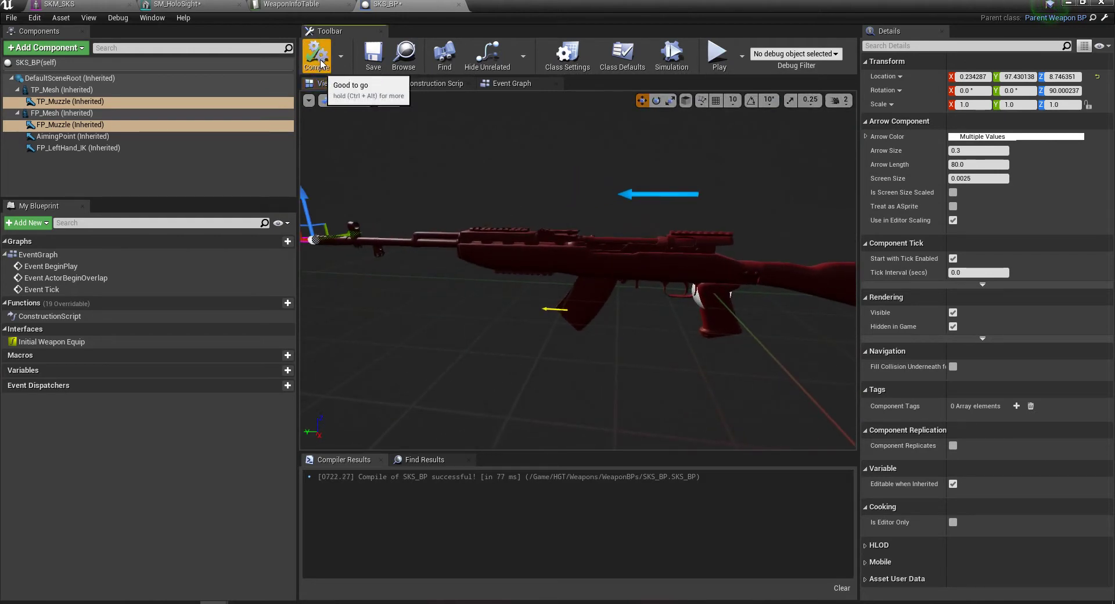
{"action": "left_click", "coordinate": [370, 63]}
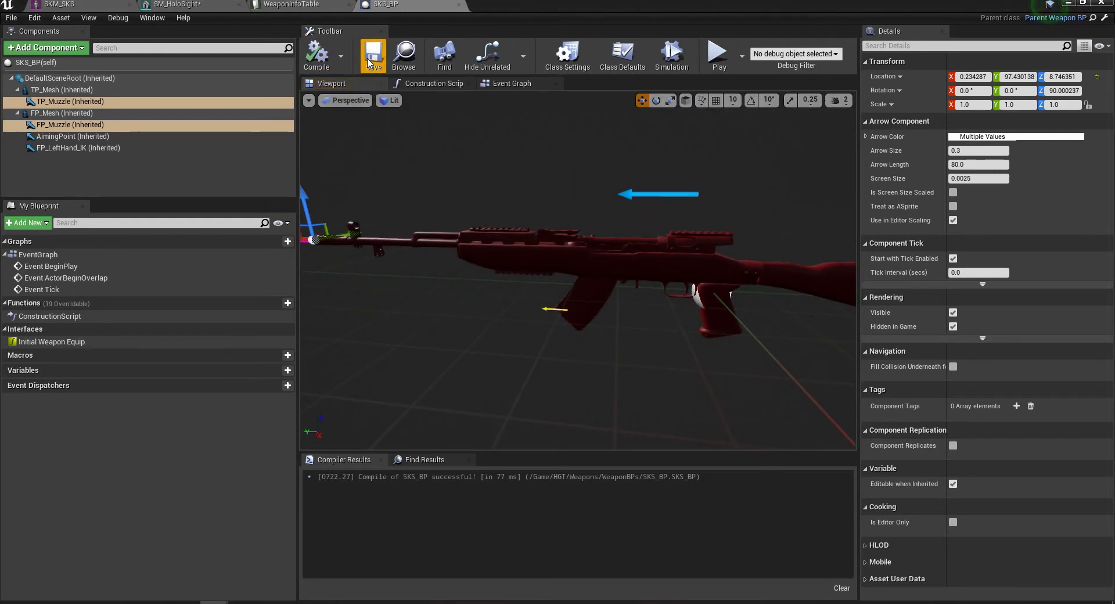
- In the Arena01 level, set the Weapon Row Name of the red grenade launcher wall weapon (WallWeapon3) to SKS
{"action": "key", "text": "alt+Tab"}
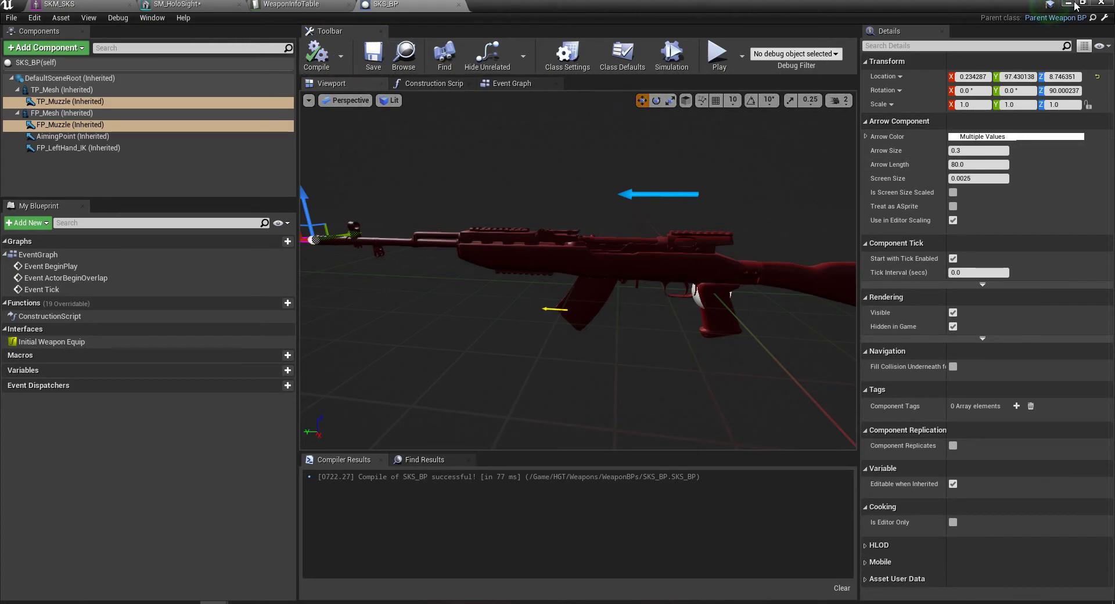
{"action": "scroll", "coordinate": [610, 279], "scroll_direction": "up", "scroll_amount": 5}
{"action": "scroll", "coordinate": [622, 287], "scroll_direction": "up", "scroll_amount": 5}
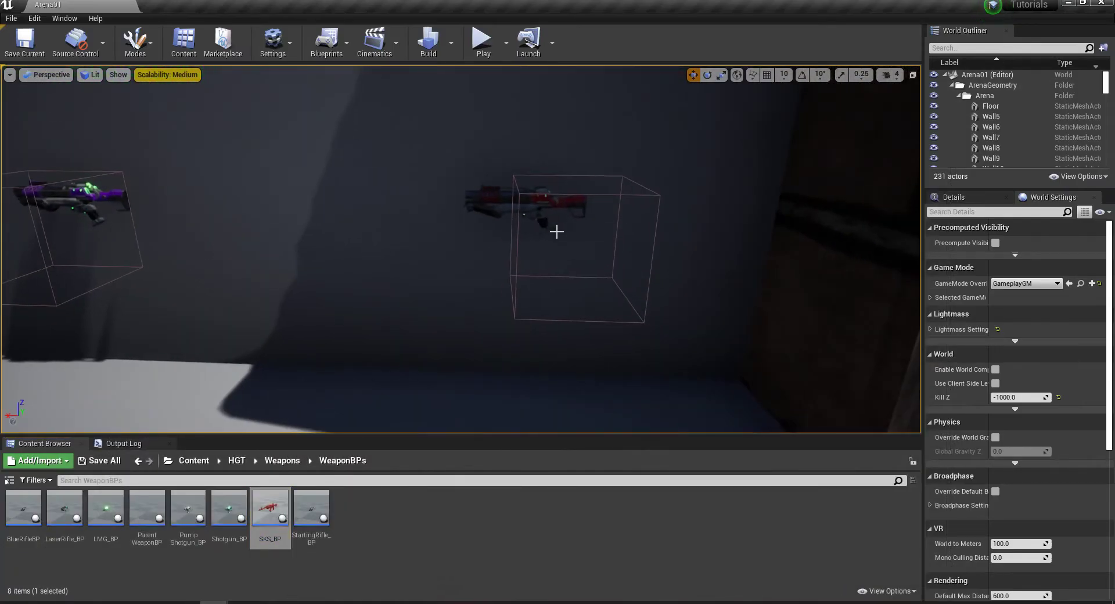
{"action": "left_click", "coordinate": [495, 199]}
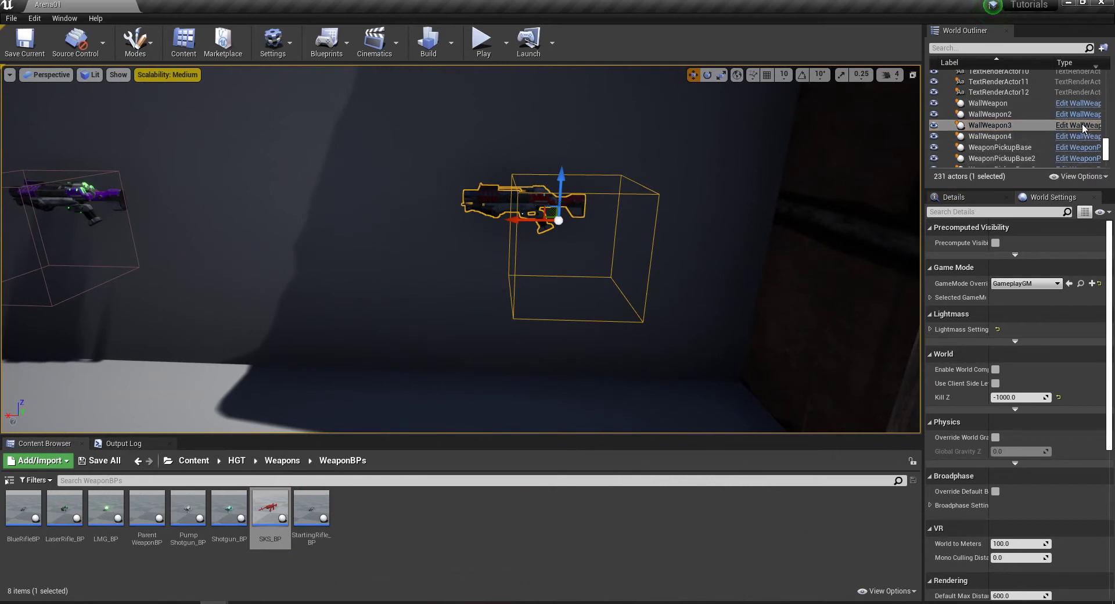
{"action": "left_click", "coordinate": [954, 197]}
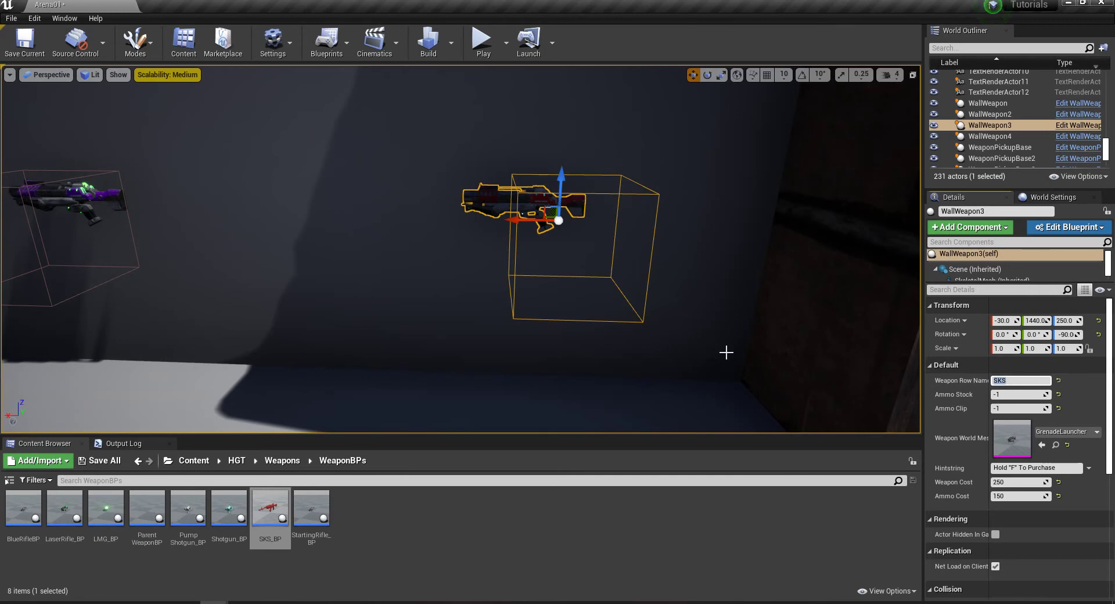
- Set WallWeapon3's Weapon World Mesh to SKM_SKS
{"action": "left_click", "coordinate": [1068, 431]}
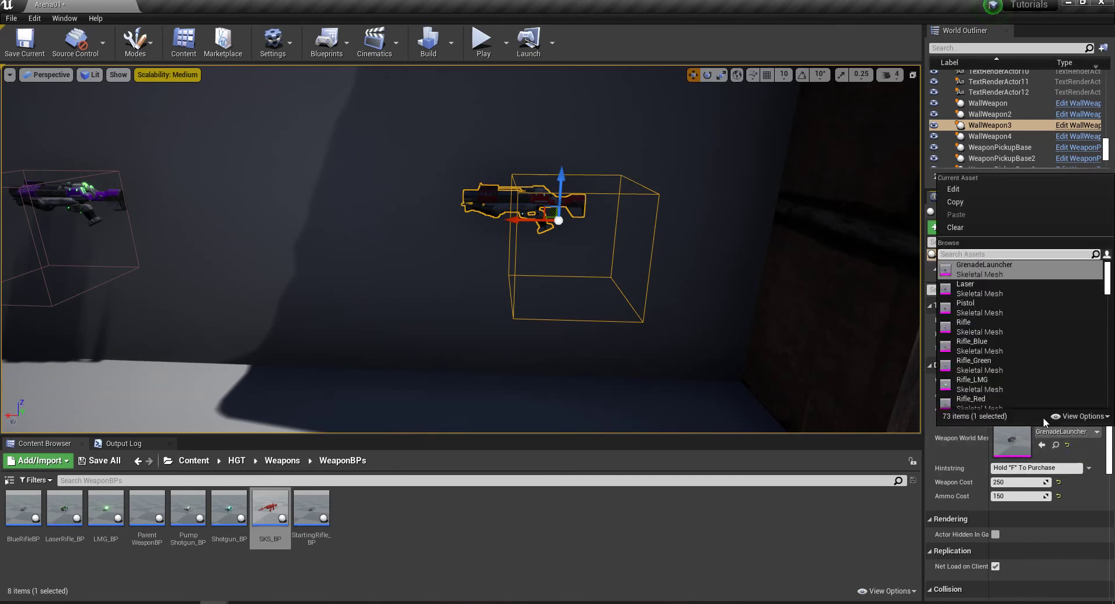
{"action": "type", "text": "s"}
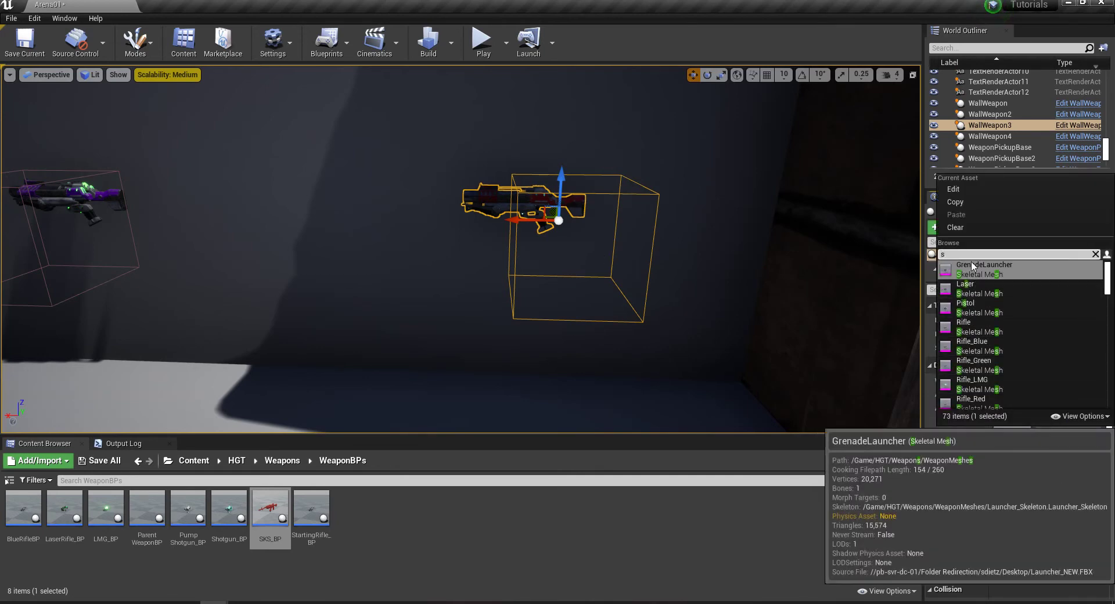
{"action": "type", "text": "ks"}
{"action": "left_click", "coordinate": [978, 272]}
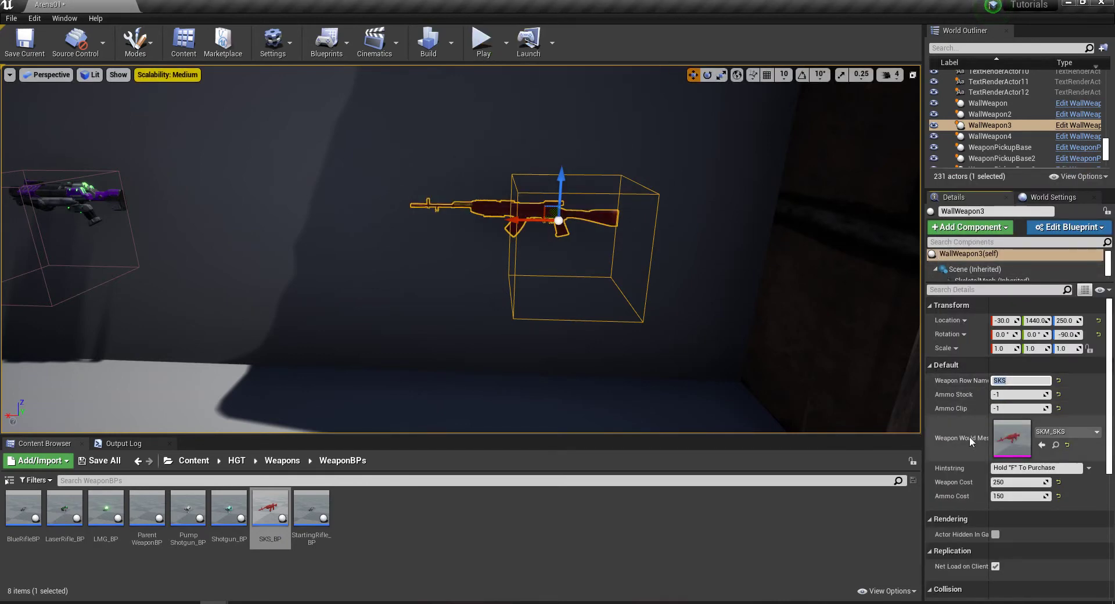
- Play the level, purchase the SKS from the wall, and test aiming, firing and reloading it in first person
{"action": "left_click", "coordinate": [480, 40]}
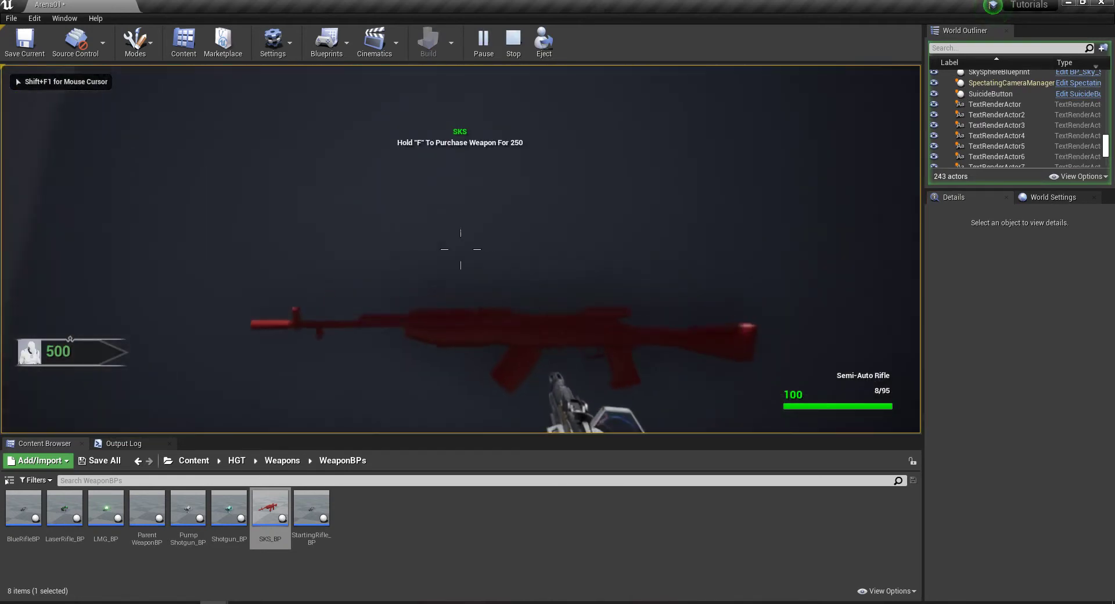
{"action": "key", "text": "f"}
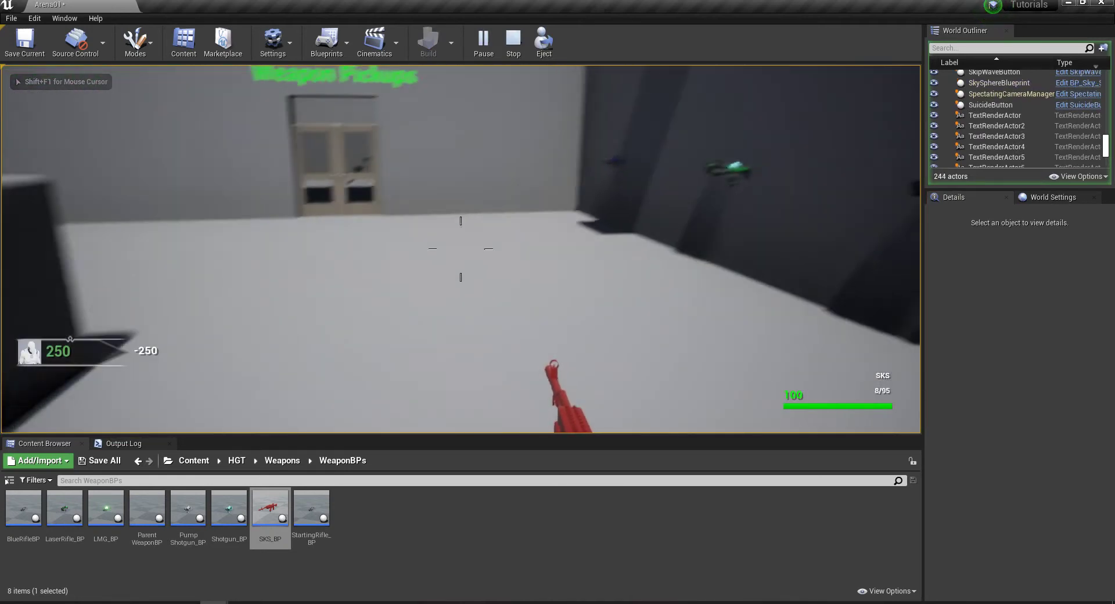
{"action": "right_click", "coordinate": [461, 249]}
{"action": "left_click", "coordinate": [461, 249]}
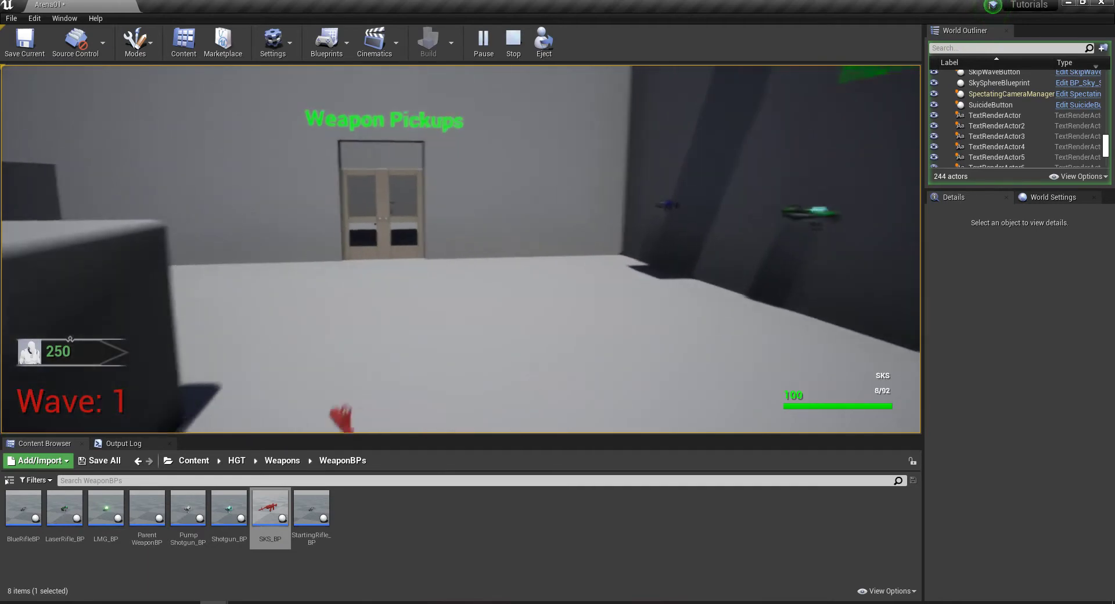
{"action": "left_click", "coordinate": [461, 249]}
{"action": "left_click", "coordinate": [460, 249]}
{"action": "key", "text": "r"}
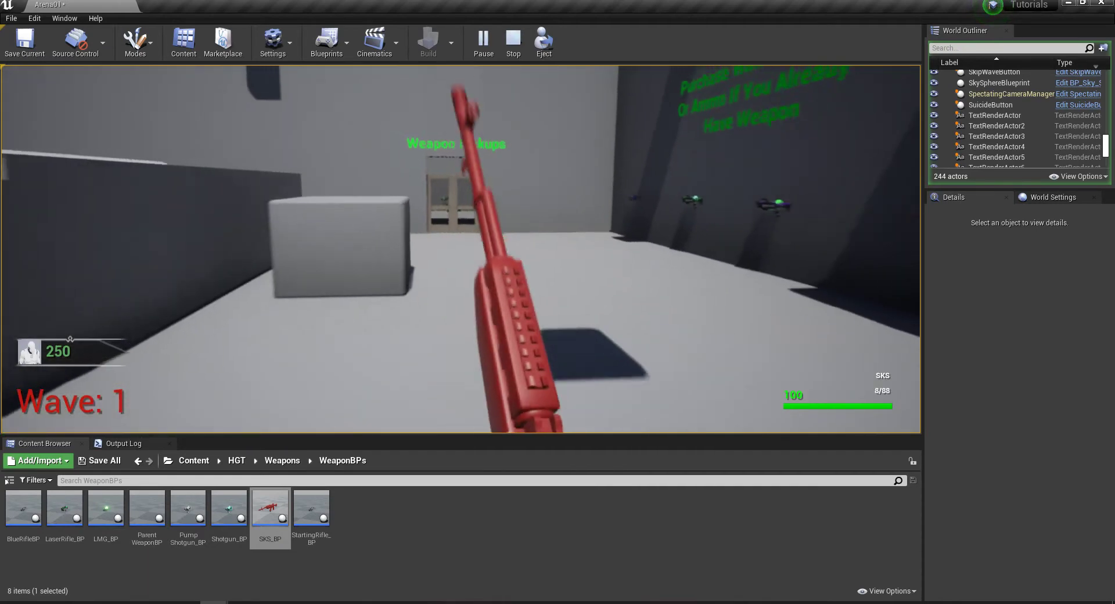
- Switch to third-person view and test aiming, firing and reloading the SKS while checking the muzzle flash
{"action": "key", "text": "v"}
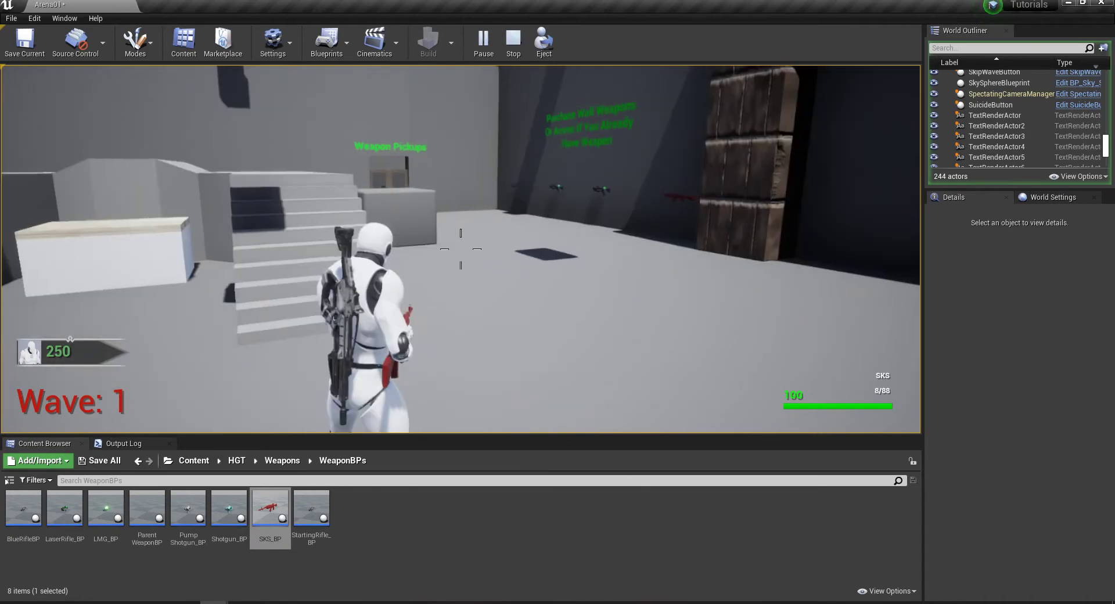
{"action": "right_click", "coordinate": [460, 249]}
{"action": "left_click", "coordinate": [461, 248]}
{"action": "left_click", "coordinate": [461, 249]}
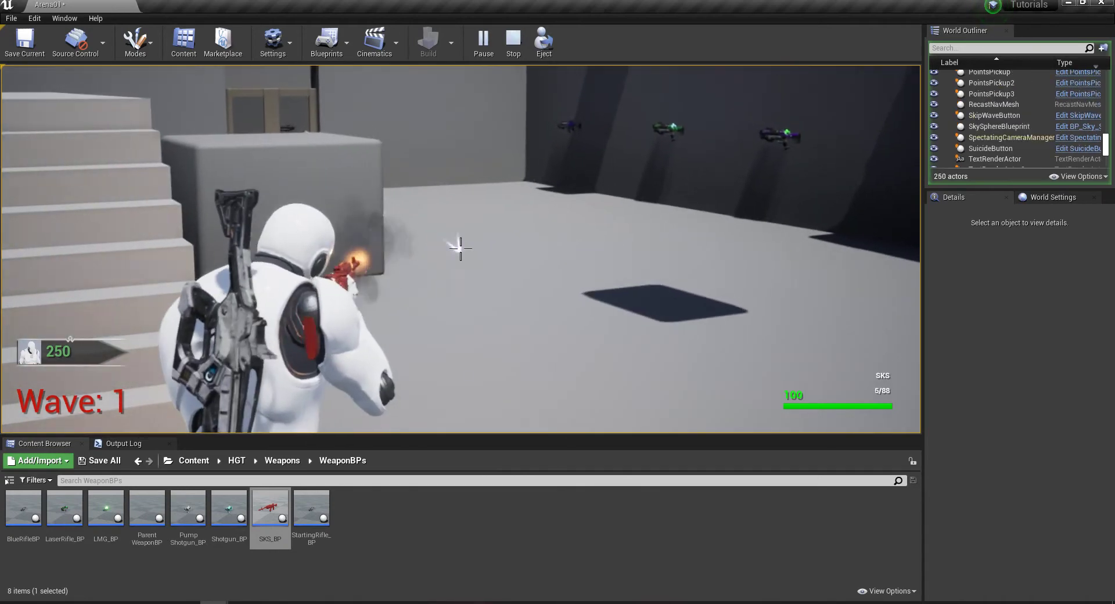
{"action": "left_click", "coordinate": [461, 249]}
{"action": "left_click", "coordinate": [461, 248]}
{"action": "key", "text": "r"}
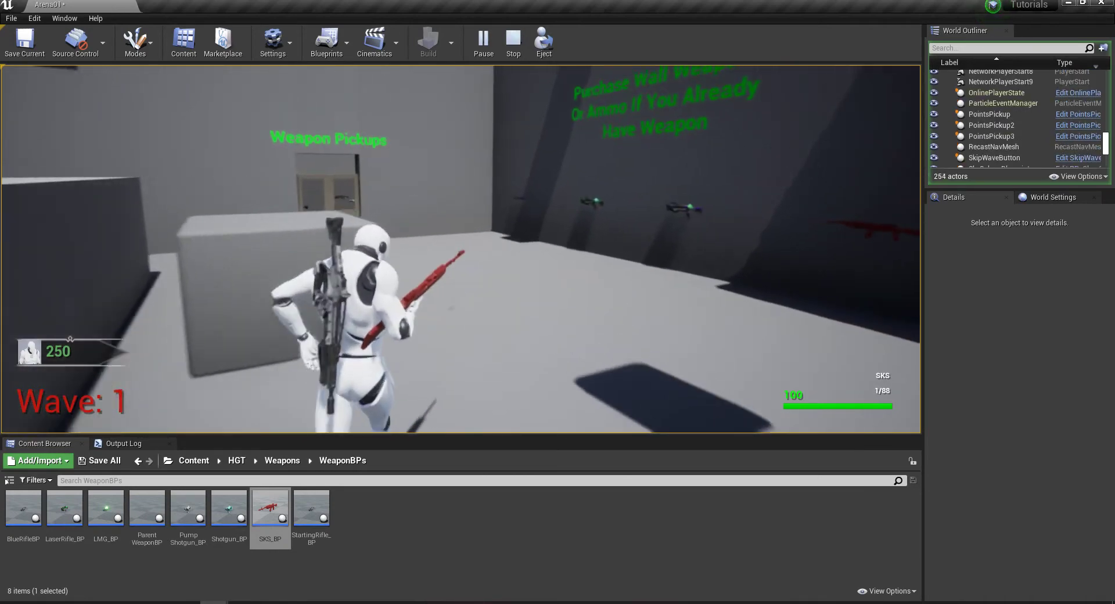
{"action": "right_click", "coordinate": [460, 249]}
{"action": "left_click", "coordinate": [461, 248]}
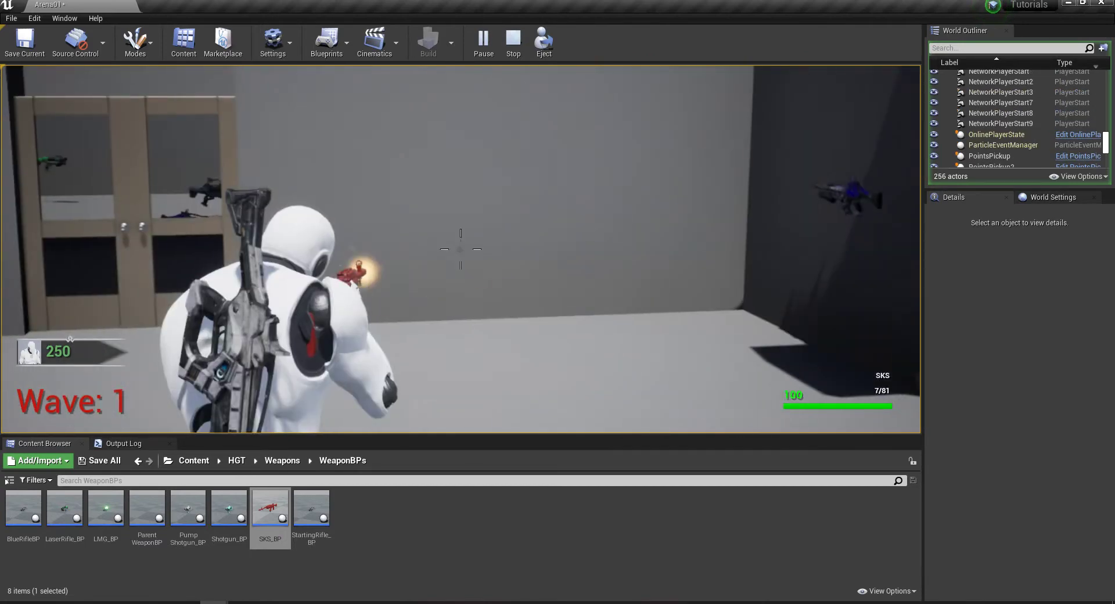
- Fire and reload the SKS again in third-person view, check the weapon on the character, and end the play session
{"action": "left_click", "coordinate": [460, 249]}
{"action": "left_click", "coordinate": [461, 248]}
{"action": "left_click", "coordinate": [461, 249]}
{"action": "left_click", "coordinate": [461, 248]}
{"action": "key", "text": "r"}
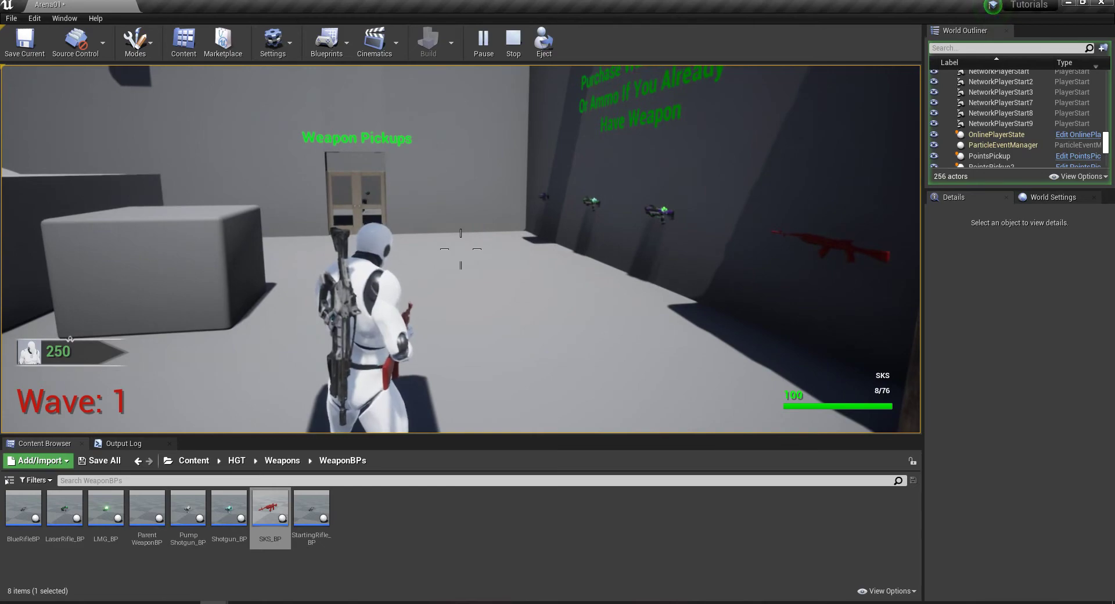
{"action": "key", "text": "Escape"}
- In the SKS_BP blueprint, add a Static Mesh component under the scene root, keeping its default name
{"action": "key", "text": "alt+Tab"}
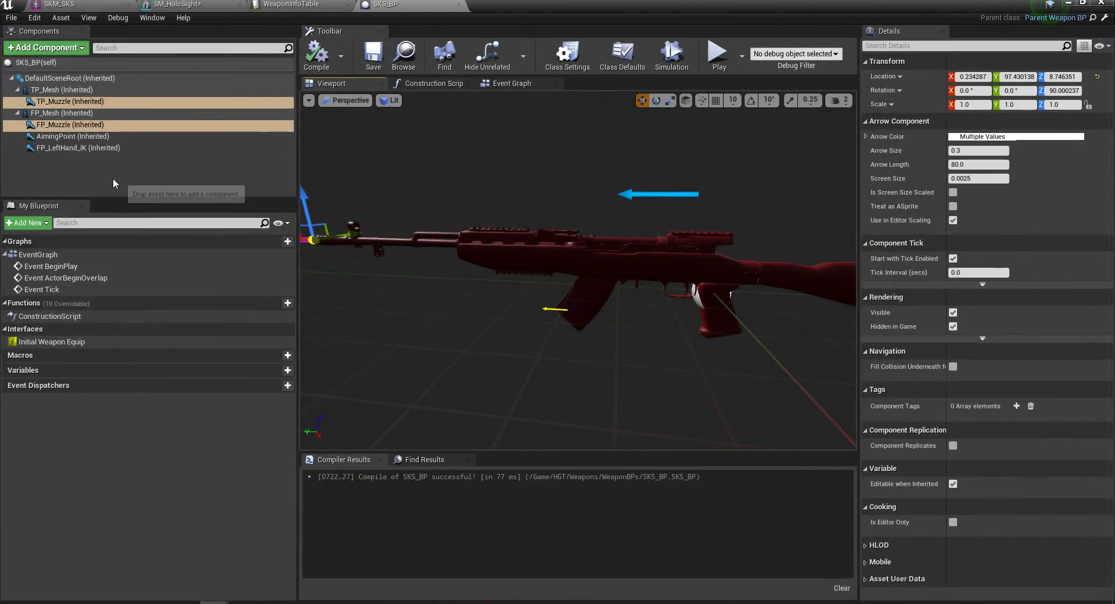
{"action": "left_click", "coordinate": [112, 178]}
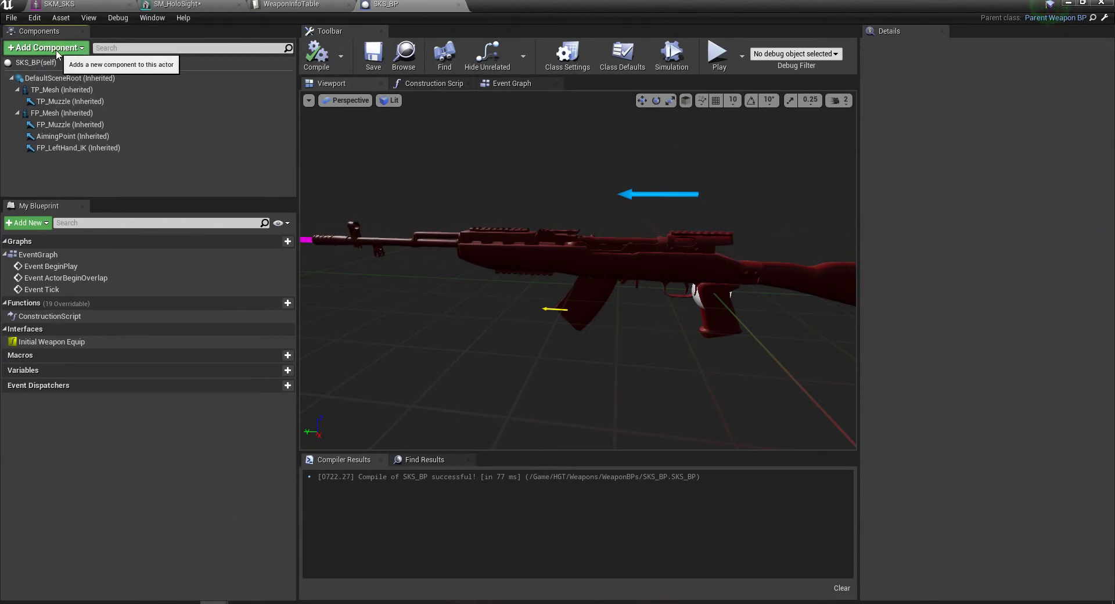
{"action": "left_click", "coordinate": [58, 54]}
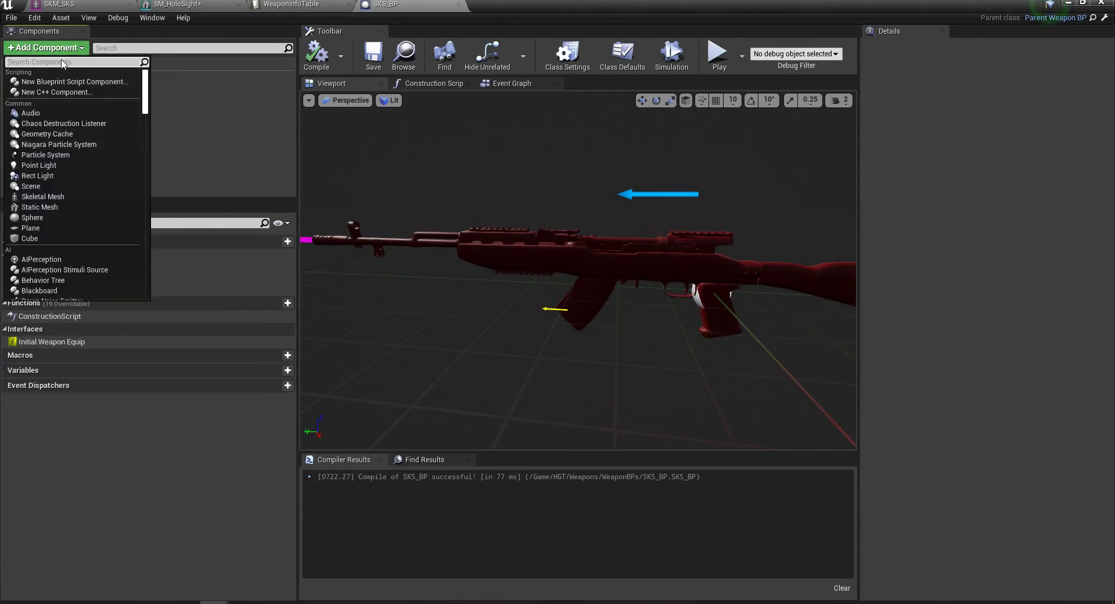
{"action": "type", "text": "static"}
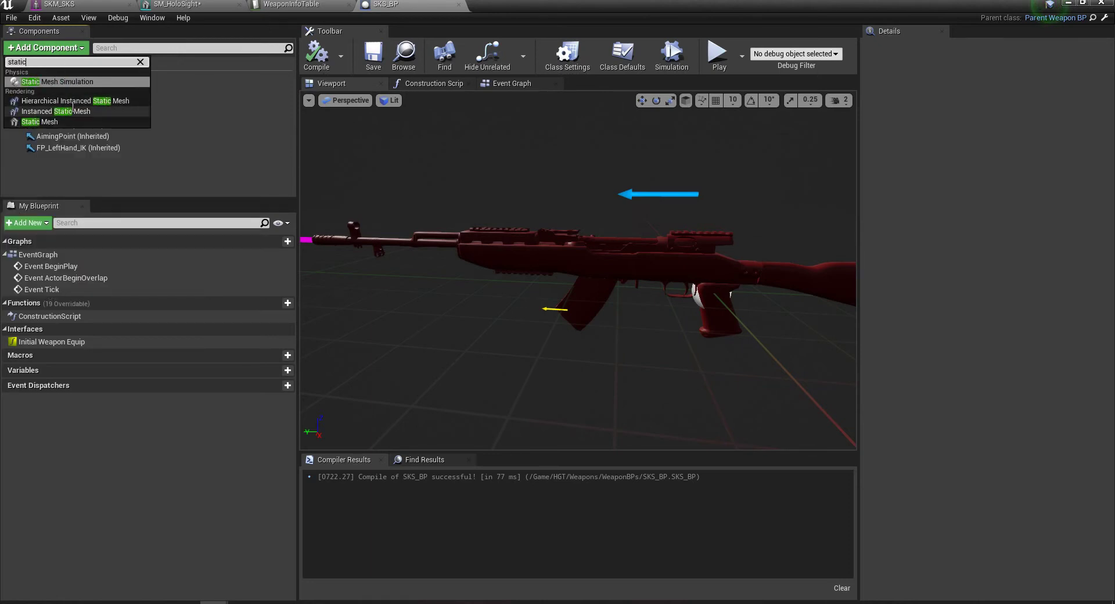
{"action": "left_click", "coordinate": [67, 121]}
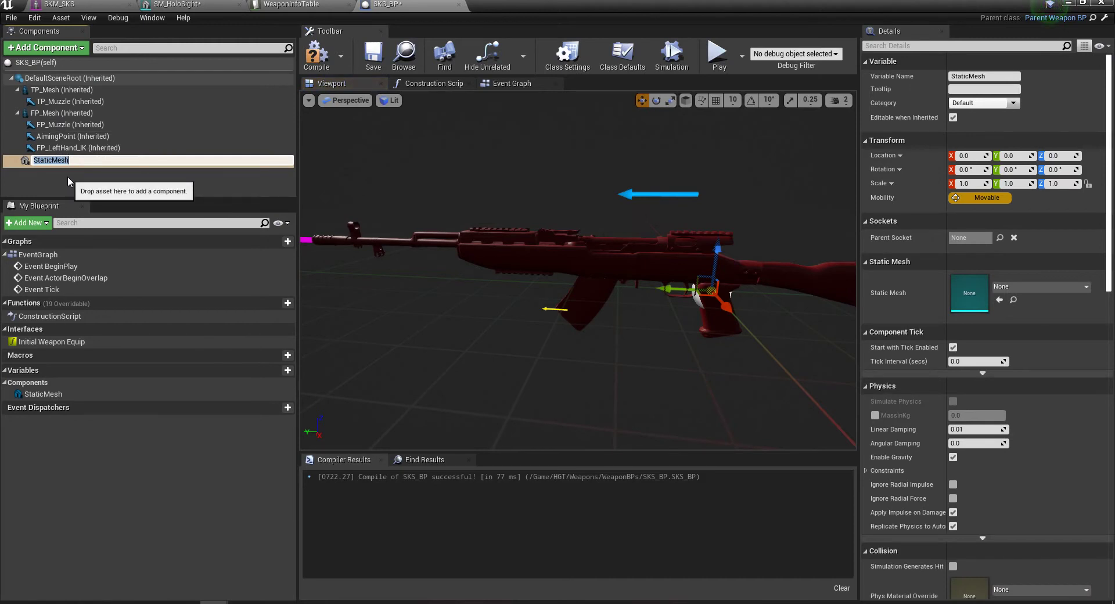
{"action": "left_click", "coordinate": [47, 160]}
- Assign the SM_HoloSight mesh to the new Static Mesh component
{"action": "left_click", "coordinate": [1045, 284]}
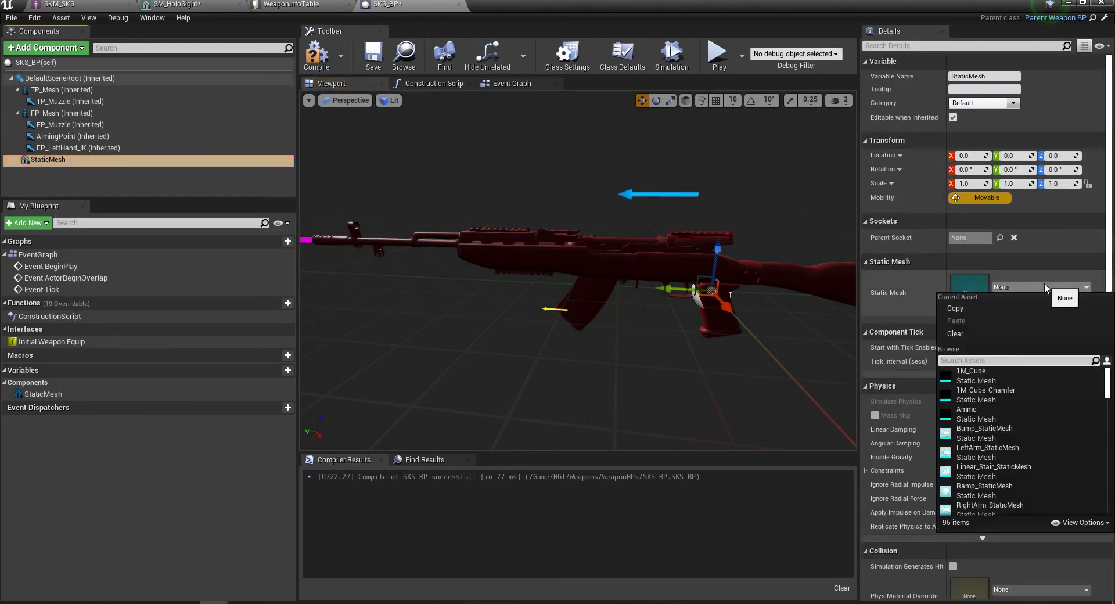
{"action": "type", "text": "holo"}
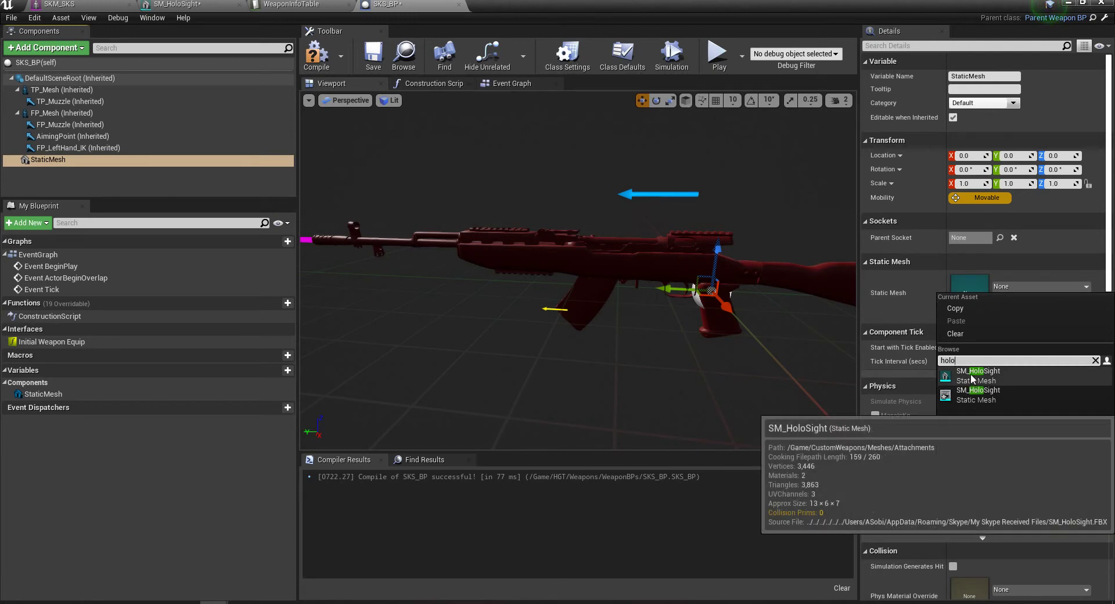
{"action": "left_click", "coordinate": [973, 374]}
{"action": "left_click", "coordinate": [1032, 285]}
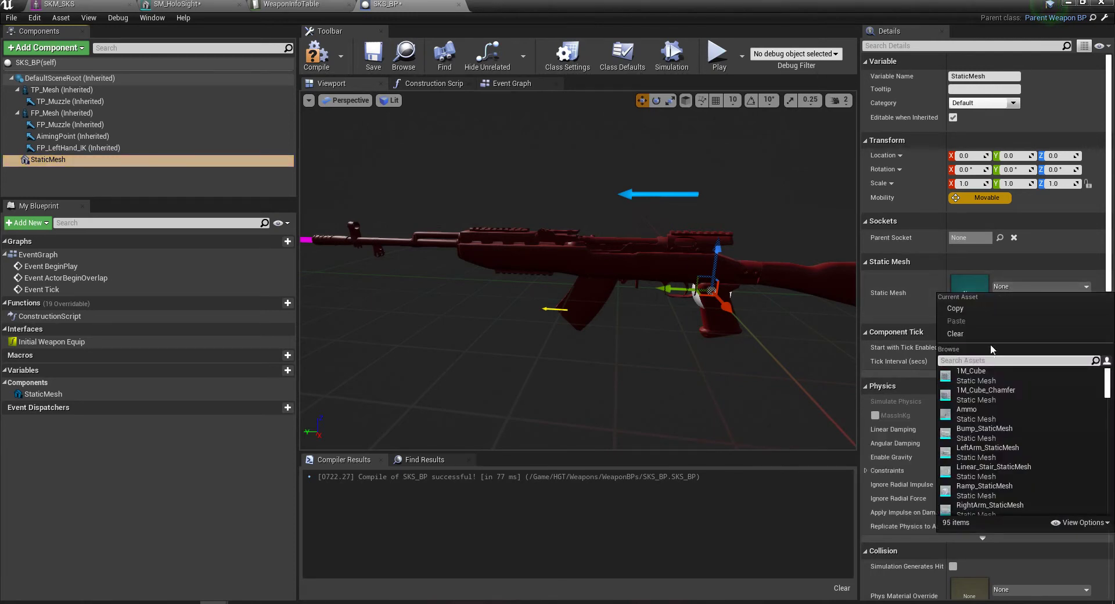
{"action": "type", "text": "holo"}
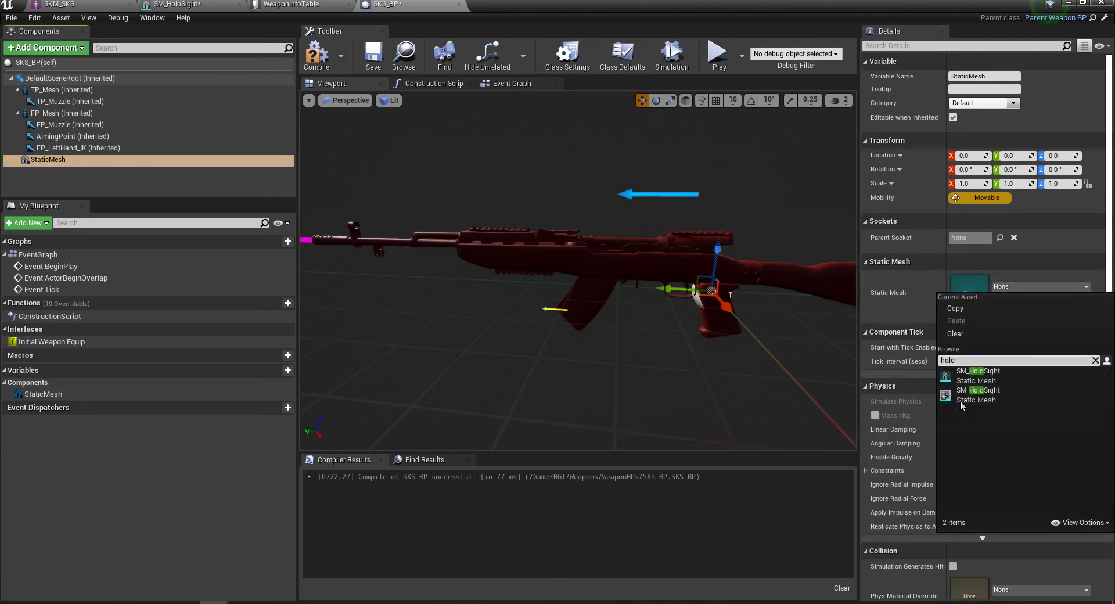
{"action": "left_click", "coordinate": [958, 394]}
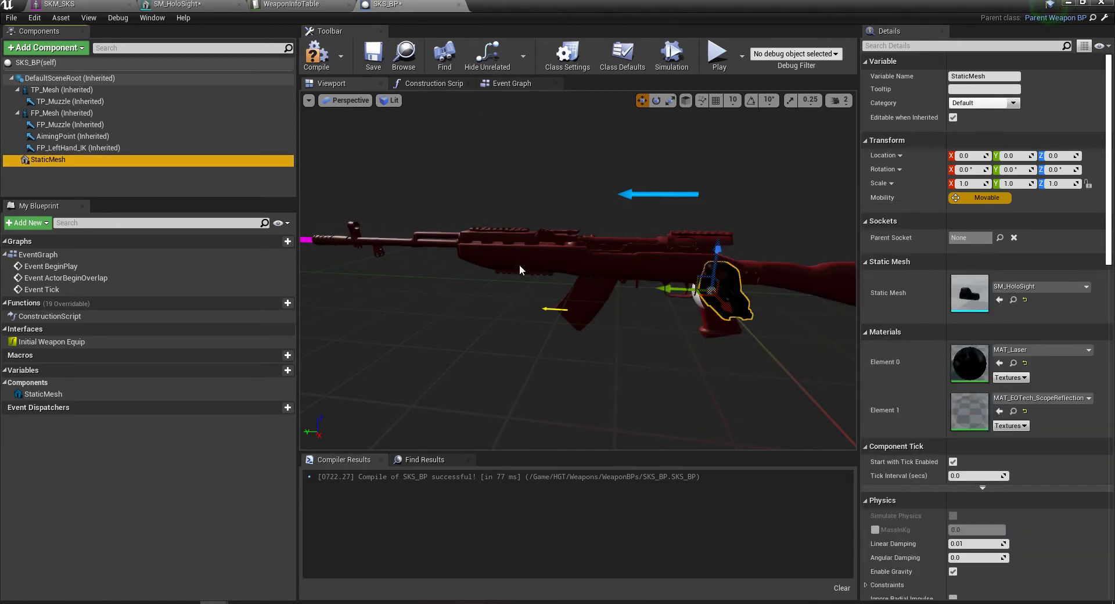
- Duplicate the holo sight's Static Mesh component
{"action": "right_click_drag", "start_coordinate": [622, 270], "coordinate": [584, 287]}
{"action": "key", "text": "d"}
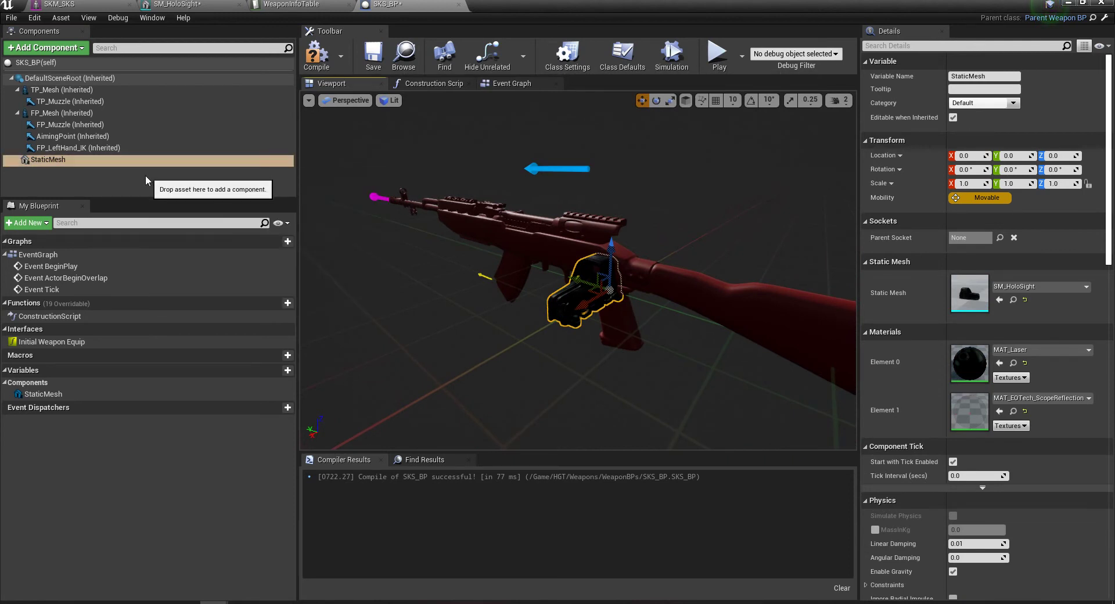
{"action": "key", "text": "ctrl+w"}
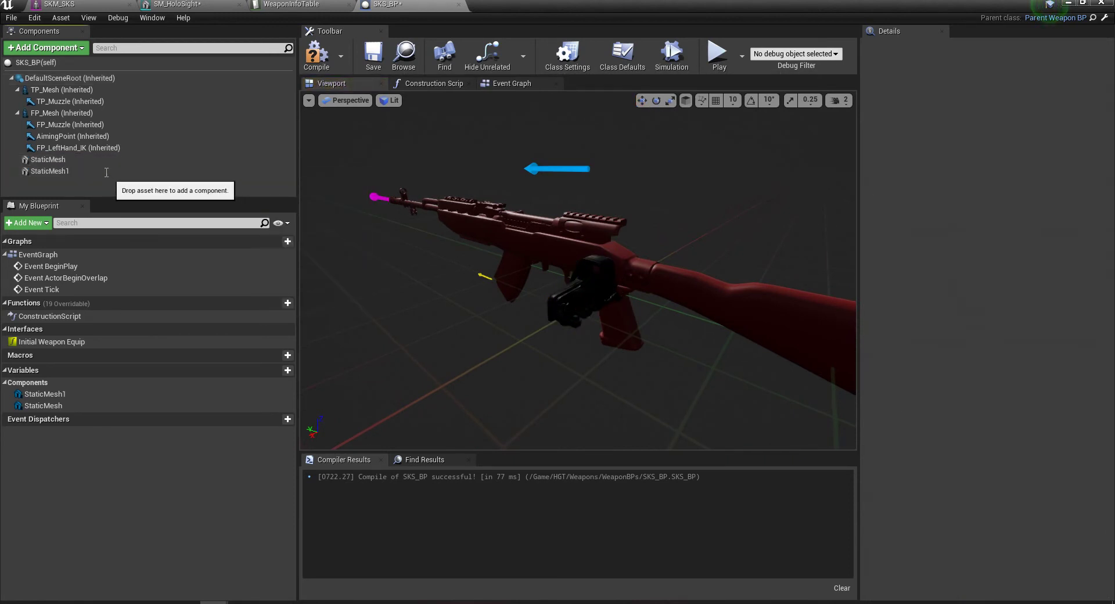
- Select both holo sight components and rotate them together about 90° around the Z axis to align with the rifle
{"action": "left_click", "coordinate": [49, 159]}
{"action": "mouse_move", "coordinate": [49, 160]}
{"action": "left_mouse_down"}
{"action": "mouse_move", "coordinate": [67, 153]}
{"action": "mouse_move", "coordinate": [67, 133]}
{"action": "mouse_move", "coordinate": [66, 160]}
{"action": "left_mouse_up"}
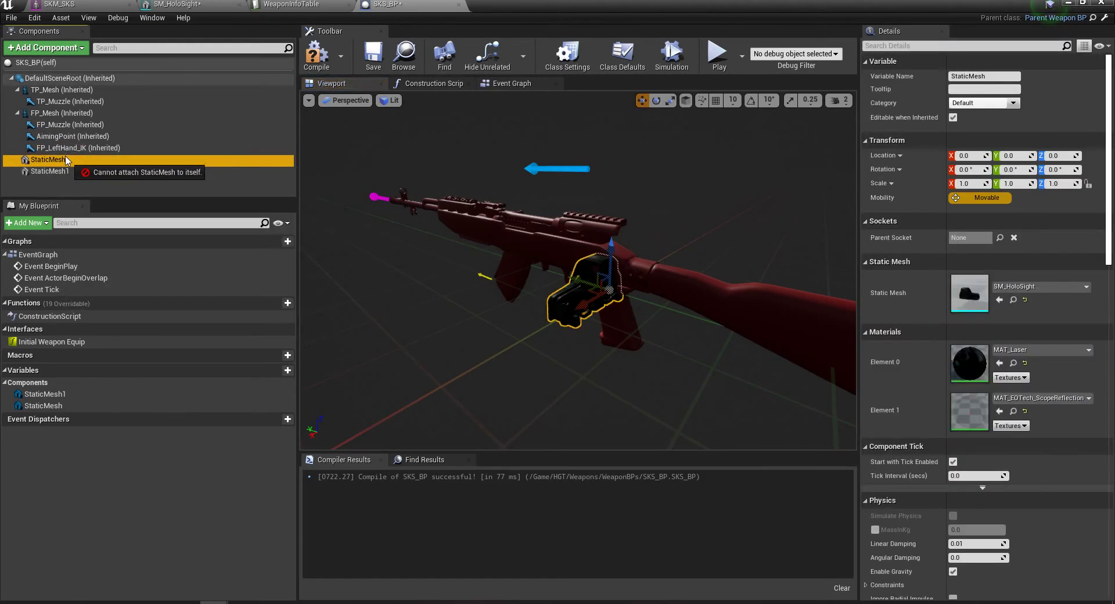
{"action": "left_click", "coordinate": [49, 171], "text": "ctrl"}
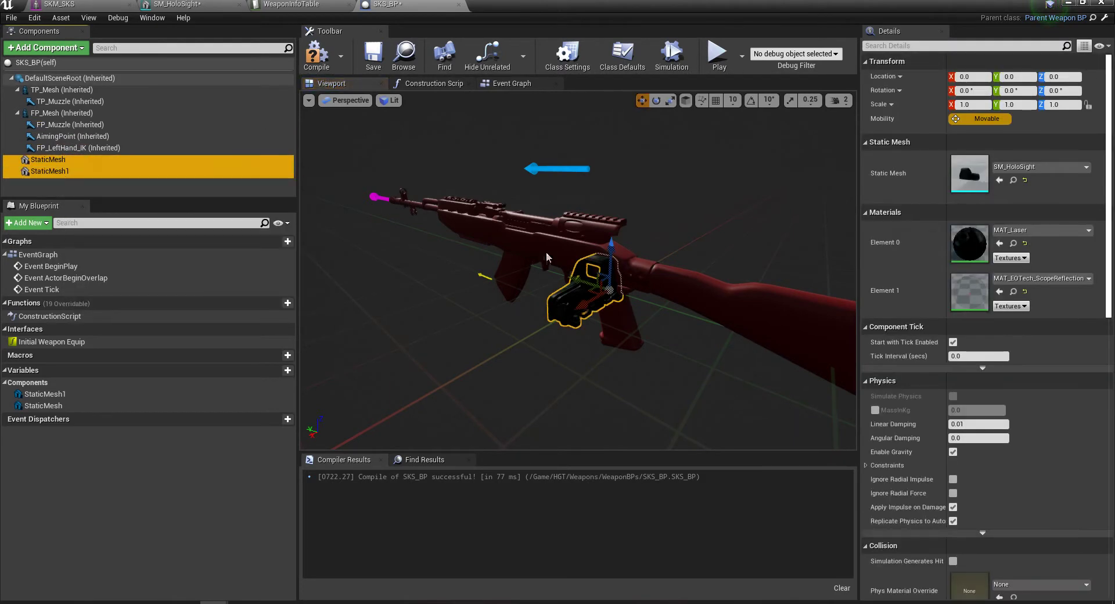
{"action": "left_click", "coordinate": [129, 170], "text": "ctrl"}
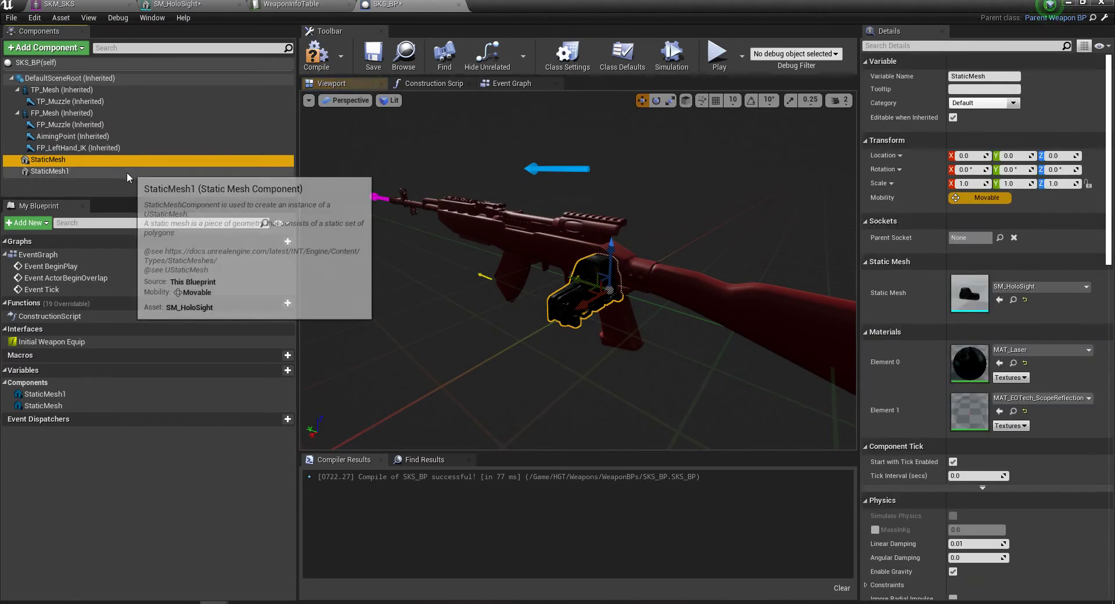
{"action": "left_click", "coordinate": [48, 170], "text": "ctrl"}
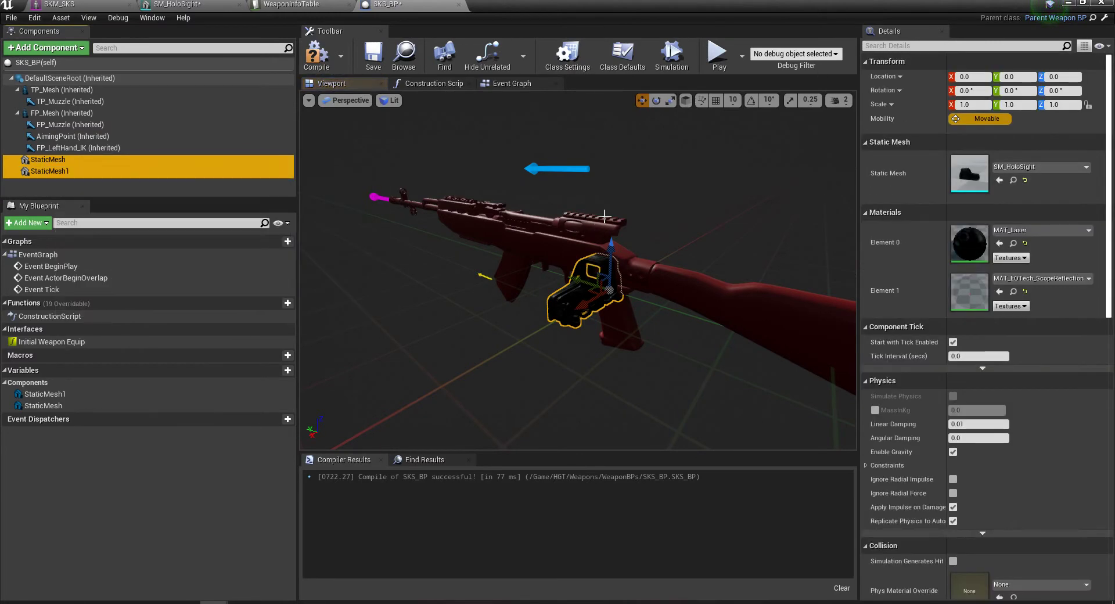
{"action": "left_click", "coordinate": [656, 101]}
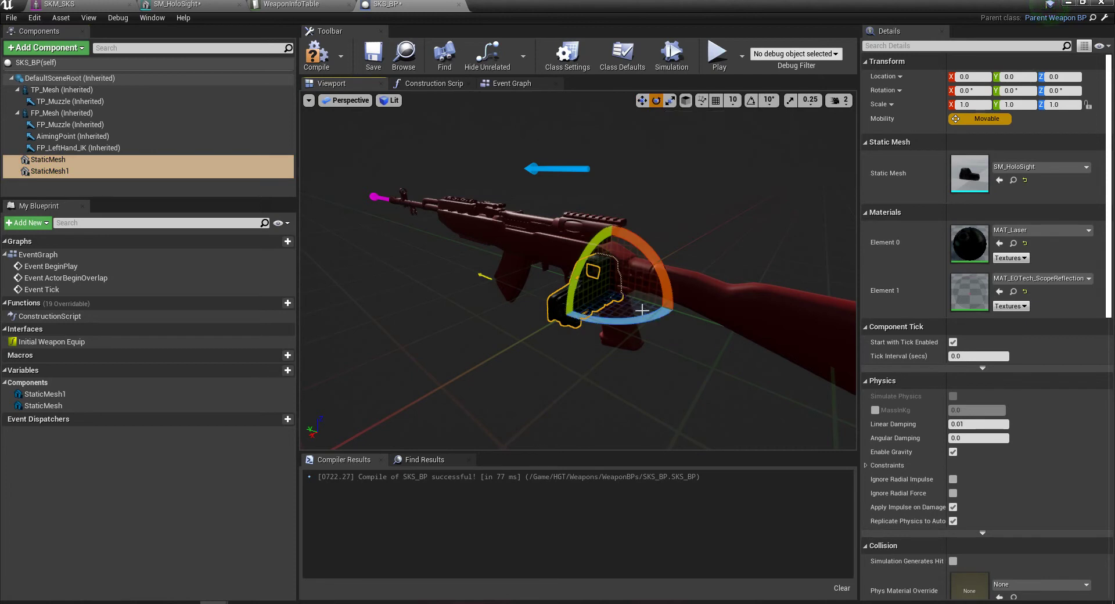
{"action": "left_click_drag", "start_coordinate": [648, 319], "coordinate": [634, 322]}
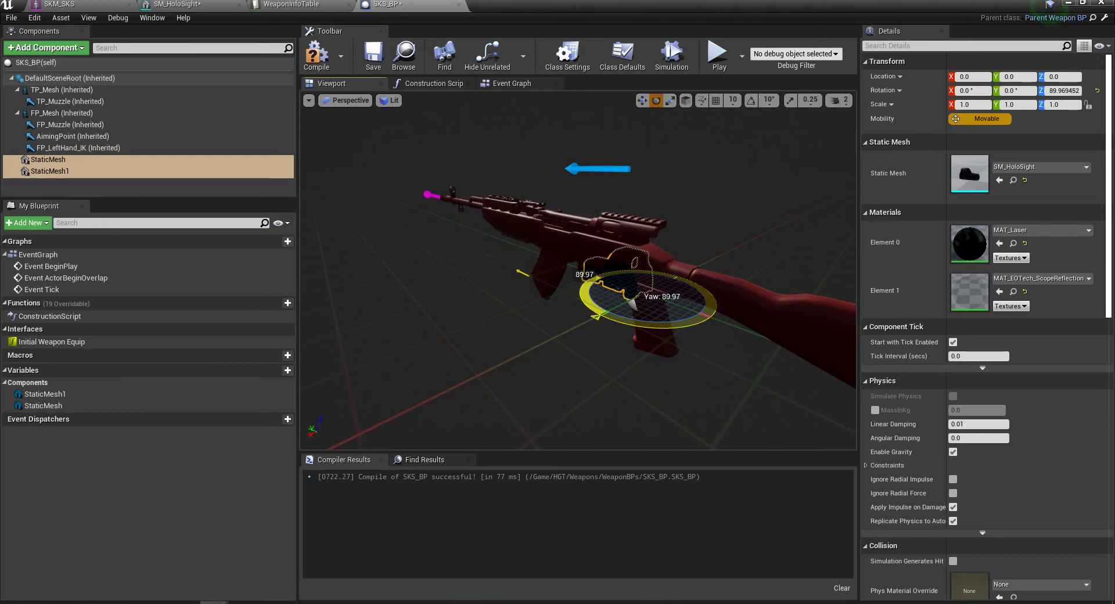
{"action": "right_click_drag", "start_coordinate": [650, 293], "coordinate": [686, 312]}
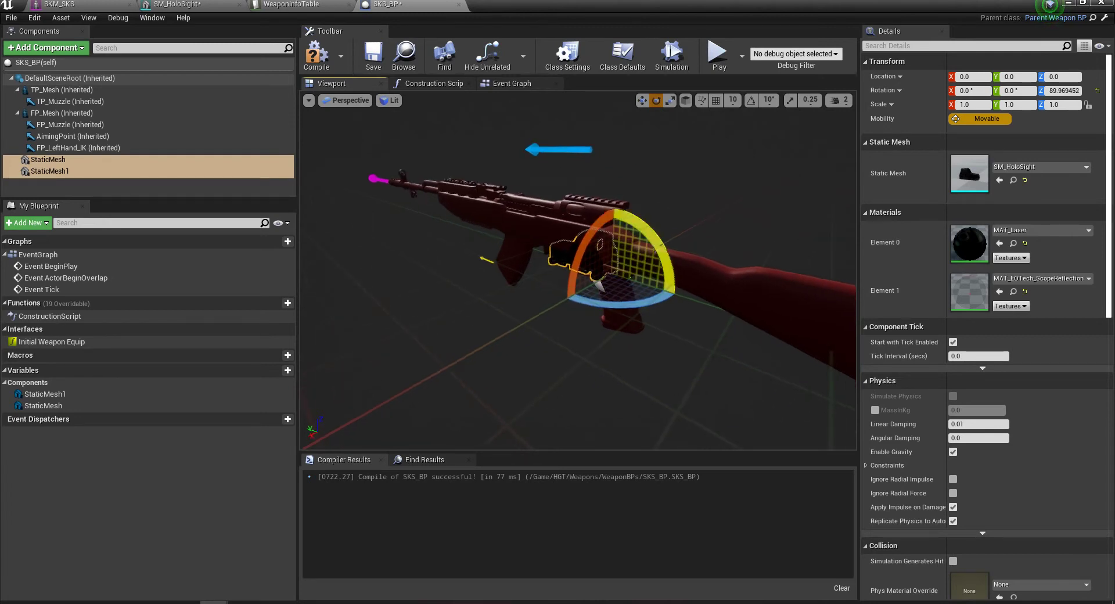
- Move both holo sights onto the rifle's rear rail, at about Y -2 and Z 12.2, after trying the front rail
{"action": "left_click", "coordinate": [642, 102]}
{"action": "scroll", "coordinate": [578, 279], "scroll_direction": "up", "scroll_amount": 5}
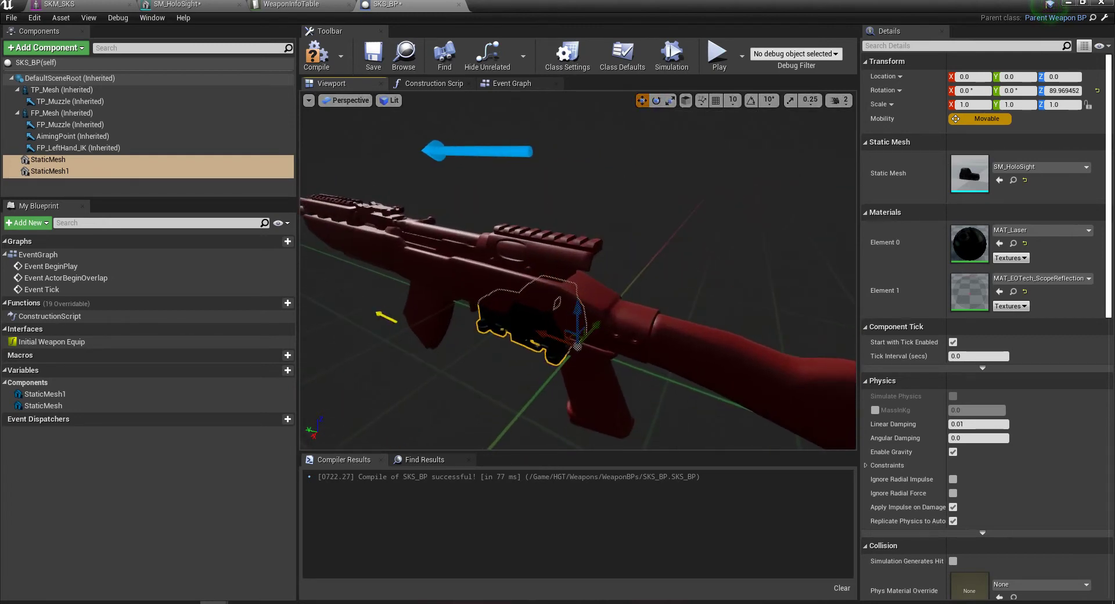
{"action": "left_click_drag", "start_coordinate": [571, 293], "coordinate": [585, 193]}
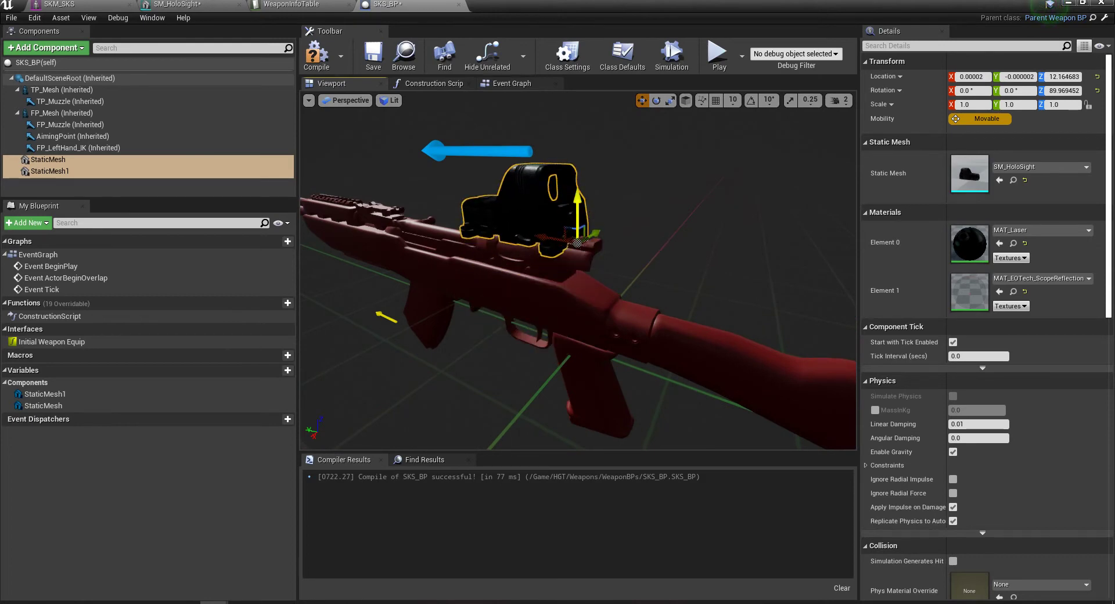
{"action": "right_click_drag", "start_coordinate": [580, 200], "coordinate": [544, 213]}
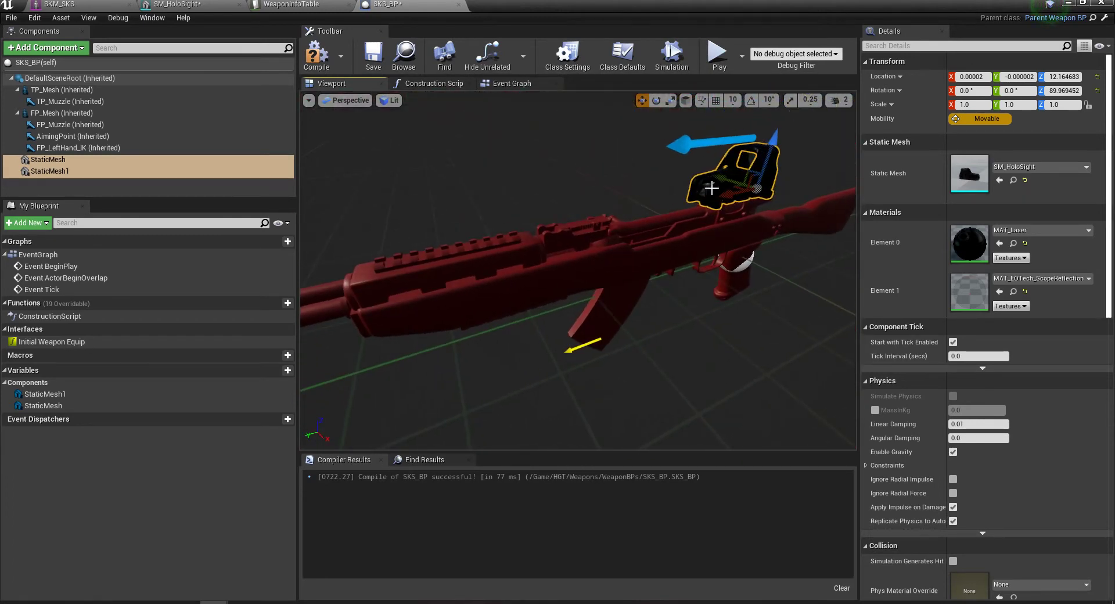
{"action": "left_click_drag", "start_coordinate": [723, 197], "coordinate": [484, 276]}
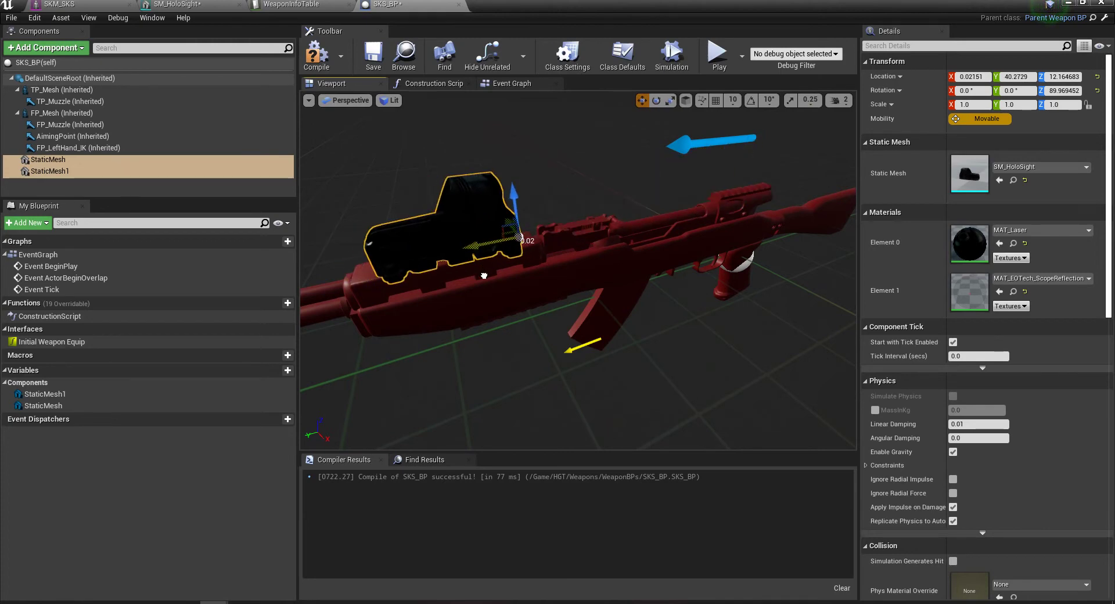
{"action": "right_click_drag", "start_coordinate": [493, 274], "coordinate": [389, 219]}
{"action": "left_click_drag", "start_coordinate": [363, 199], "coordinate": [701, 291]}
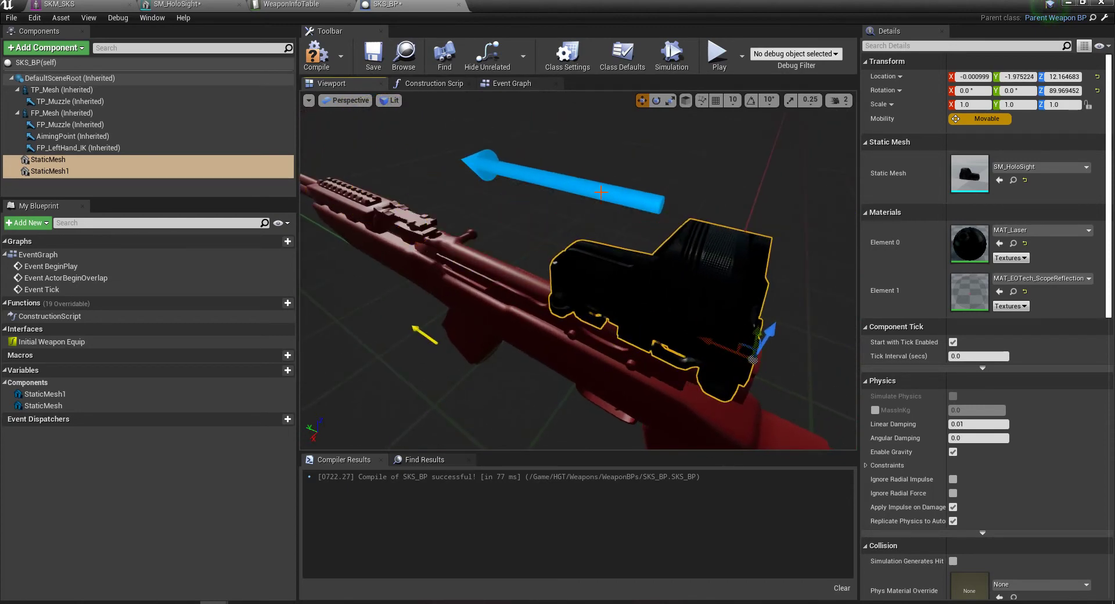
- Move the AimingPoint arrow back behind the holo sight to about Y -20 and adjust its height to the sight
{"action": "left_click", "coordinate": [482, 176]}
{"action": "right_click_drag", "start_coordinate": [549, 172], "coordinate": [586, 184]}
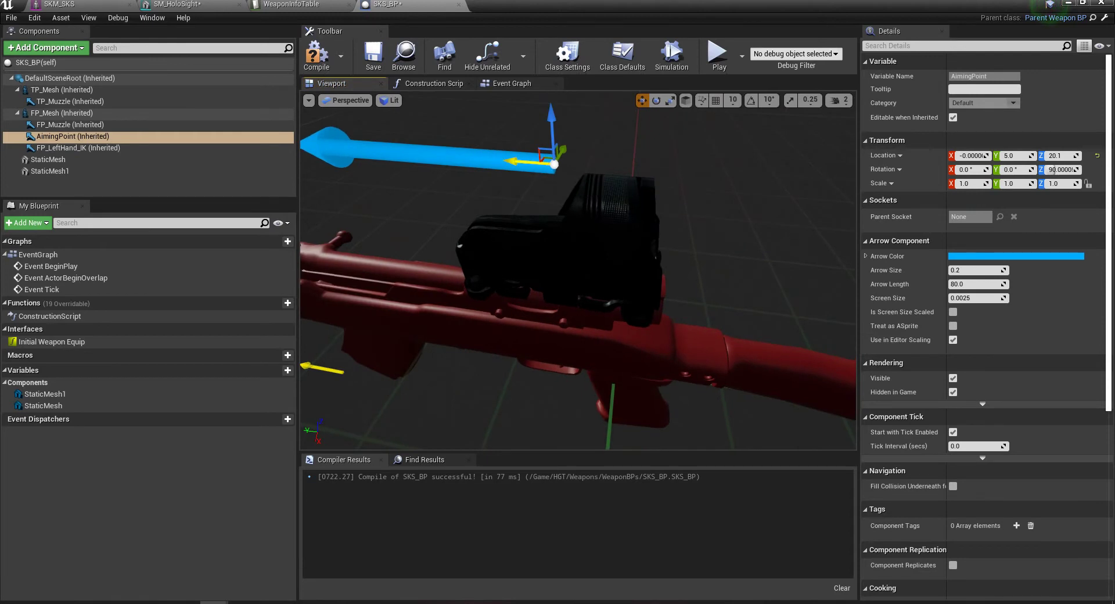
{"action": "left_click_drag", "start_coordinate": [595, 171], "coordinate": [777, 177]}
{"action": "right_click_drag", "start_coordinate": [776, 177], "coordinate": [732, 183]}
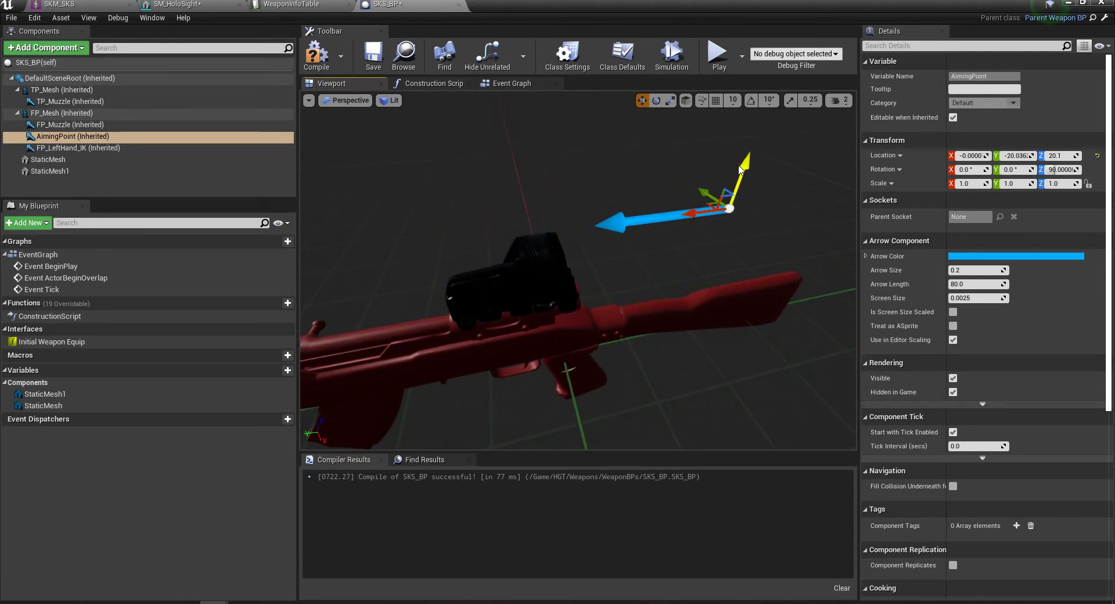
{"action": "left_click_drag", "start_coordinate": [749, 189], "coordinate": [749, 197]}
{"action": "right_click_drag", "start_coordinate": [749, 197], "coordinate": [592, 188]}
- Attach the StaticMesh sight to TP_Mesh and the StaticMesh1 sight to FP_Mesh
{"action": "left_click", "coordinate": [109, 160]}
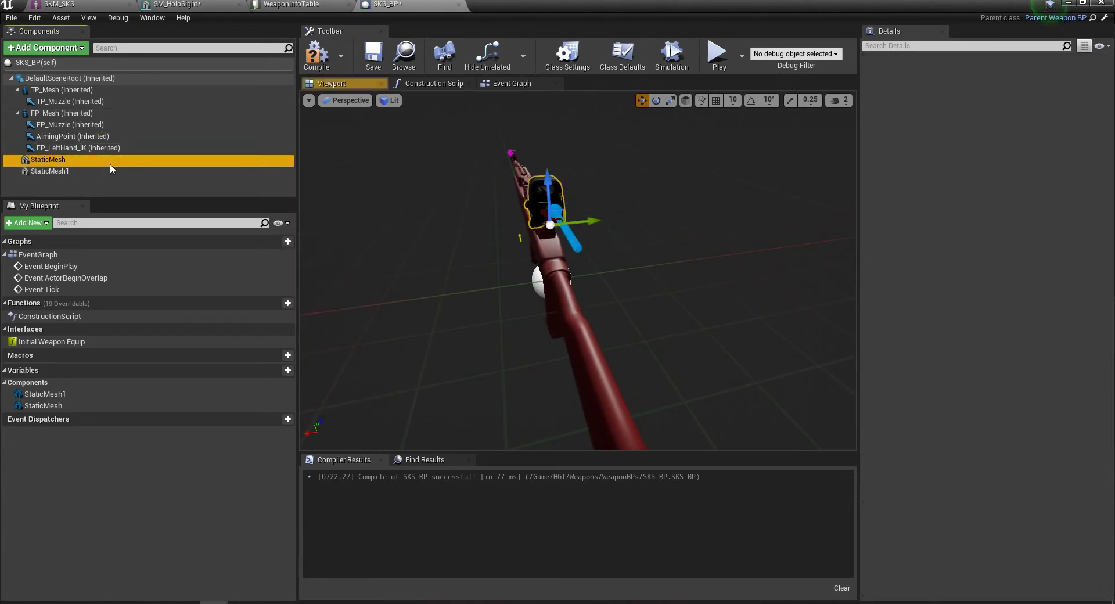
{"action": "left_click_drag", "start_coordinate": [118, 163], "coordinate": [90, 92]}
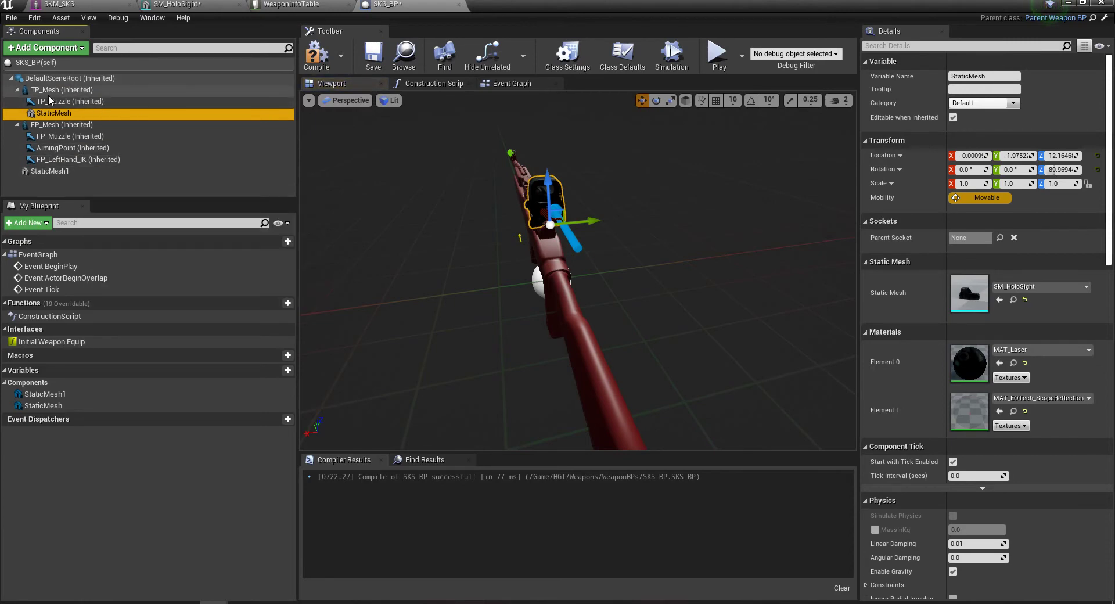
{"action": "left_click", "coordinate": [65, 171]}
{"action": "left_click_drag", "start_coordinate": [69, 127], "coordinate": [69, 127]}
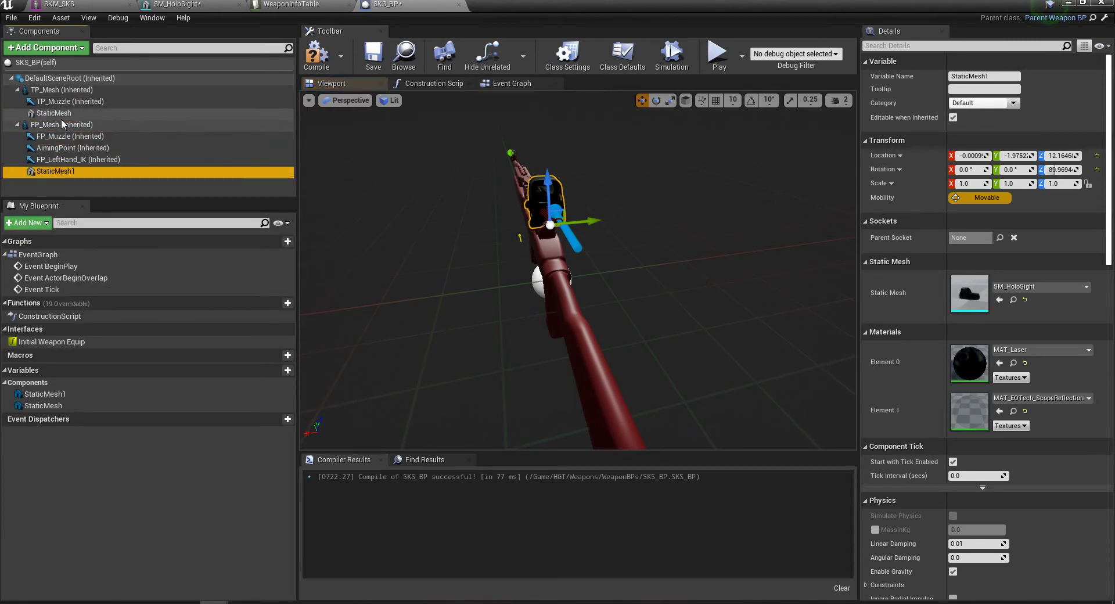
- Rename the sight under TP_Mesh to Holoscope and the one under FP_Mesh to Holoscope1
{"action": "left_click", "coordinate": [63, 114]}
{"action": "key", "text": "F2"}
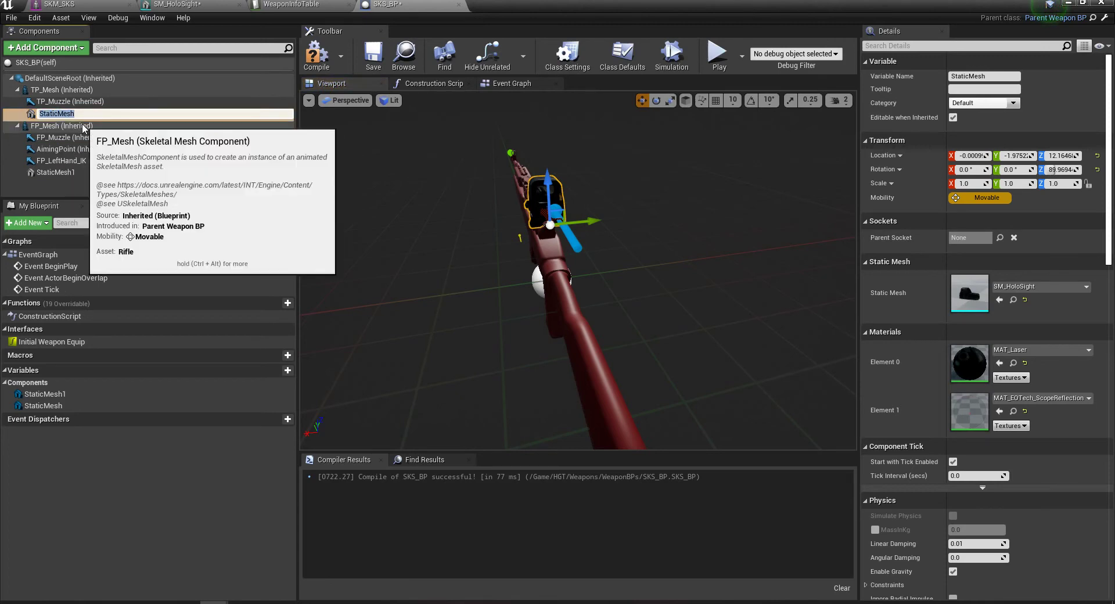
{"action": "type", "text": "Holoscope"}
{"action": "key", "text": "Return"}
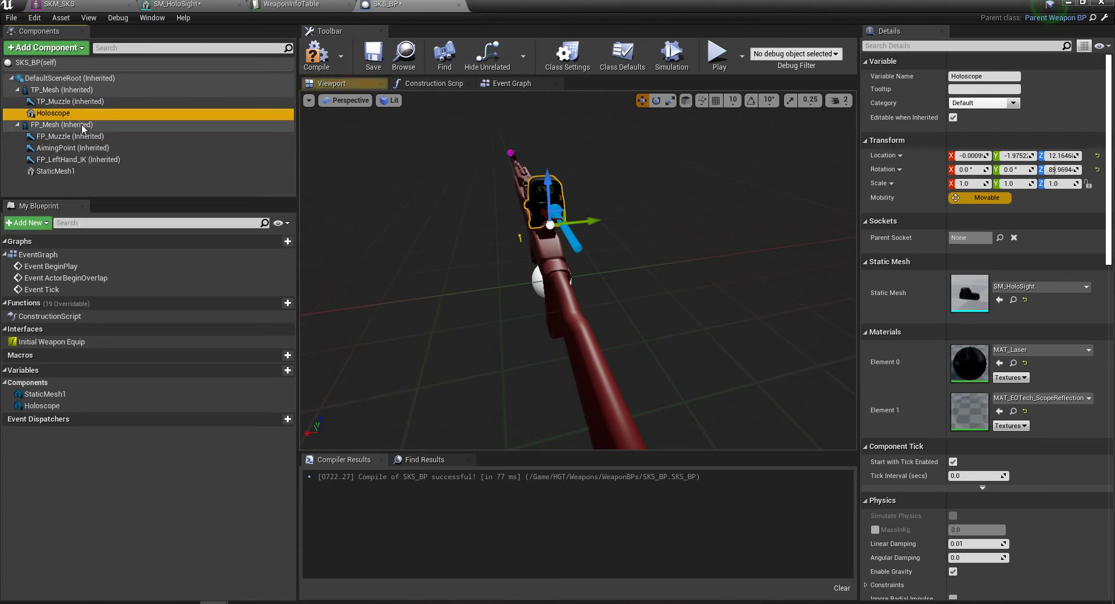
{"action": "left_click", "coordinate": [63, 171]}
{"action": "key", "text": "F2"}
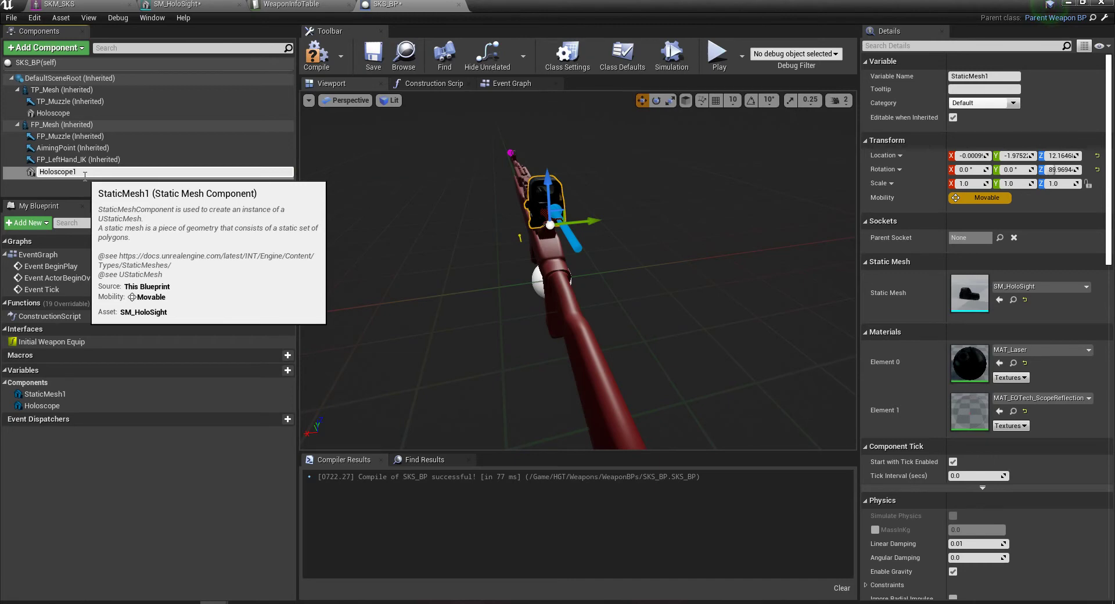
{"action": "left_click", "coordinate": [75, 160]}
{"action": "left_click", "coordinate": [58, 171]}
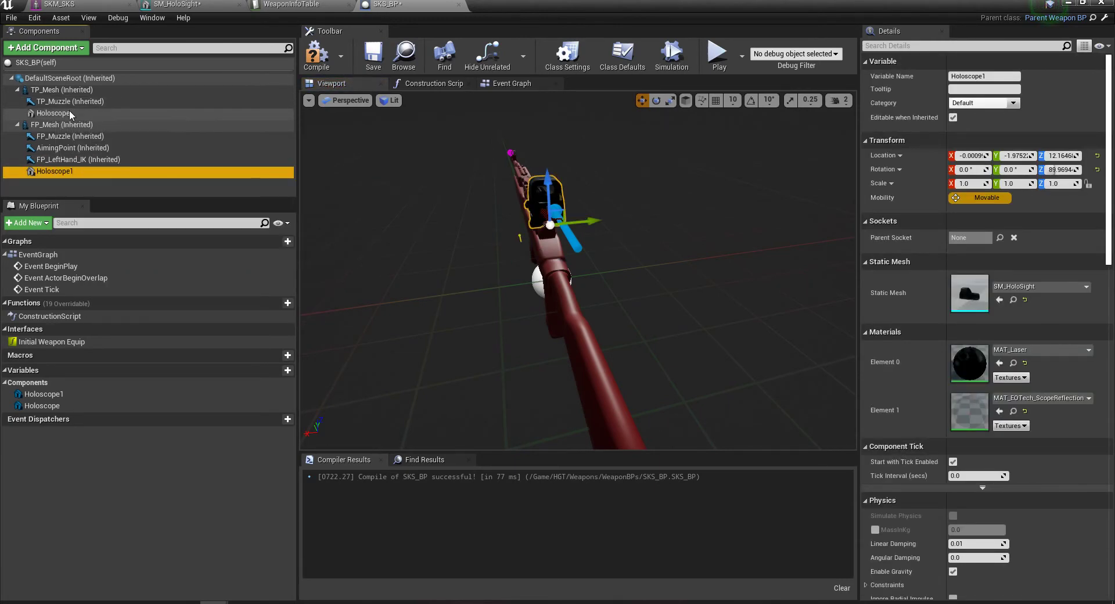
{"action": "left_click", "coordinate": [63, 113]}
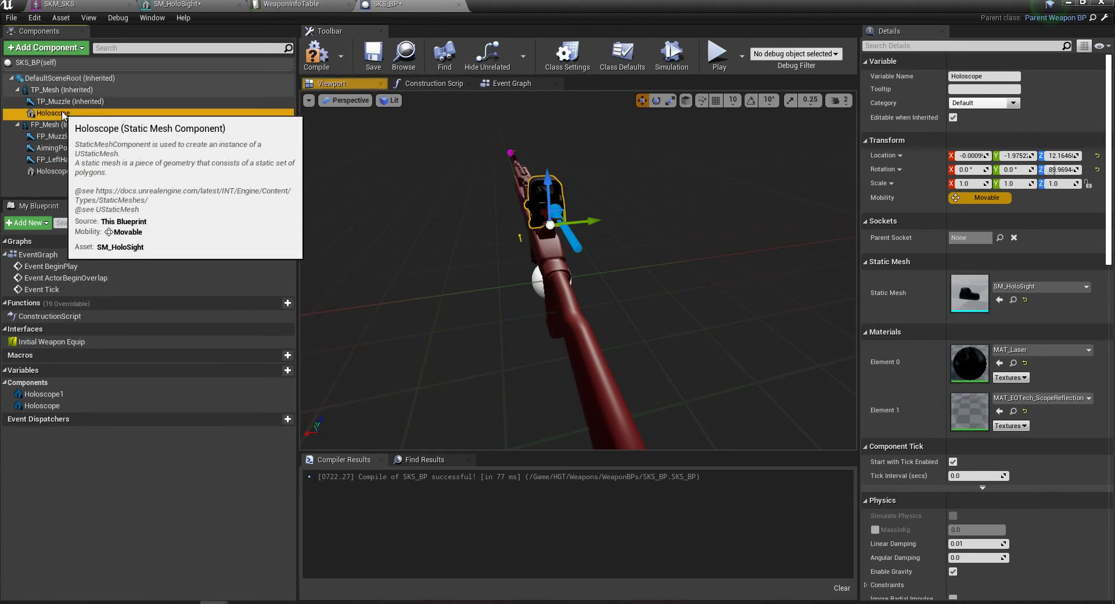
- Set the parent socket of both Holoscope and Holoscope1 to root_joint and save the weapon blueprint
{"action": "left_click", "coordinate": [1002, 237]}
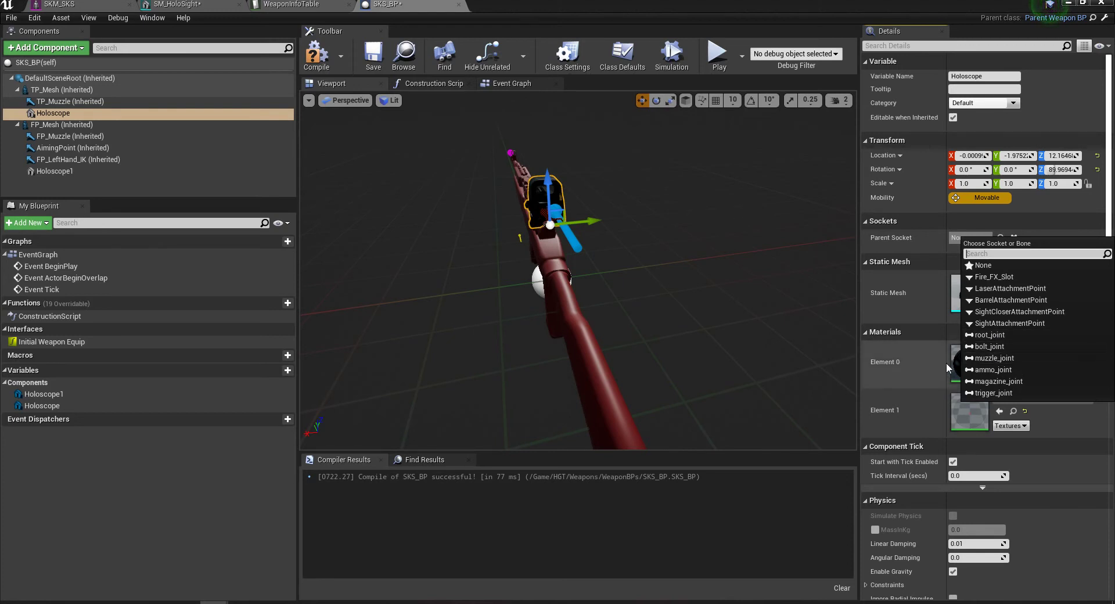
{"action": "left_click", "coordinate": [993, 336]}
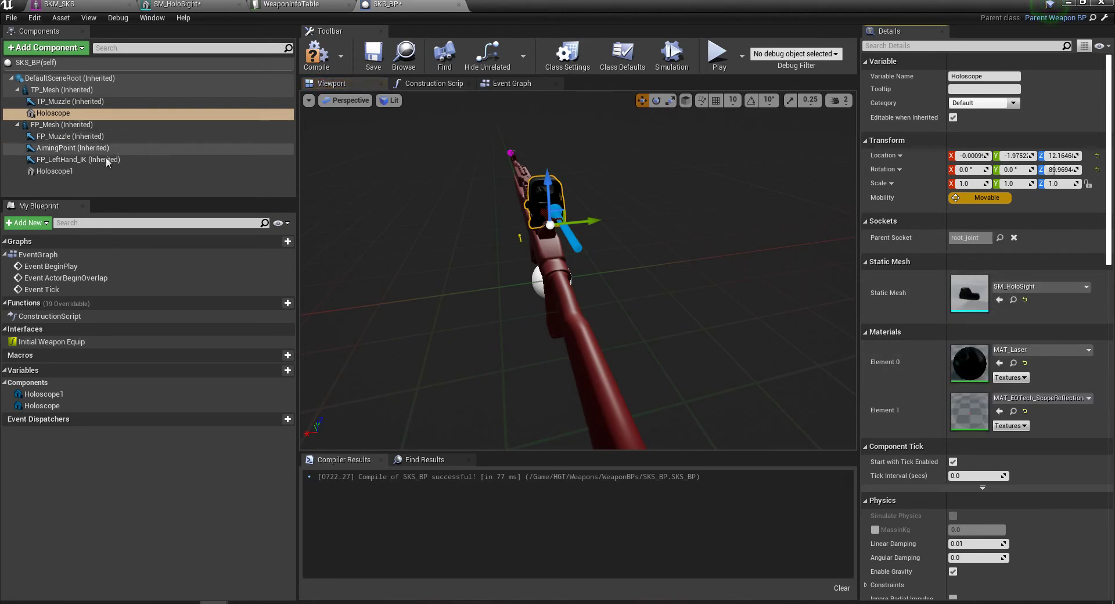
{"action": "left_click", "coordinate": [55, 171]}
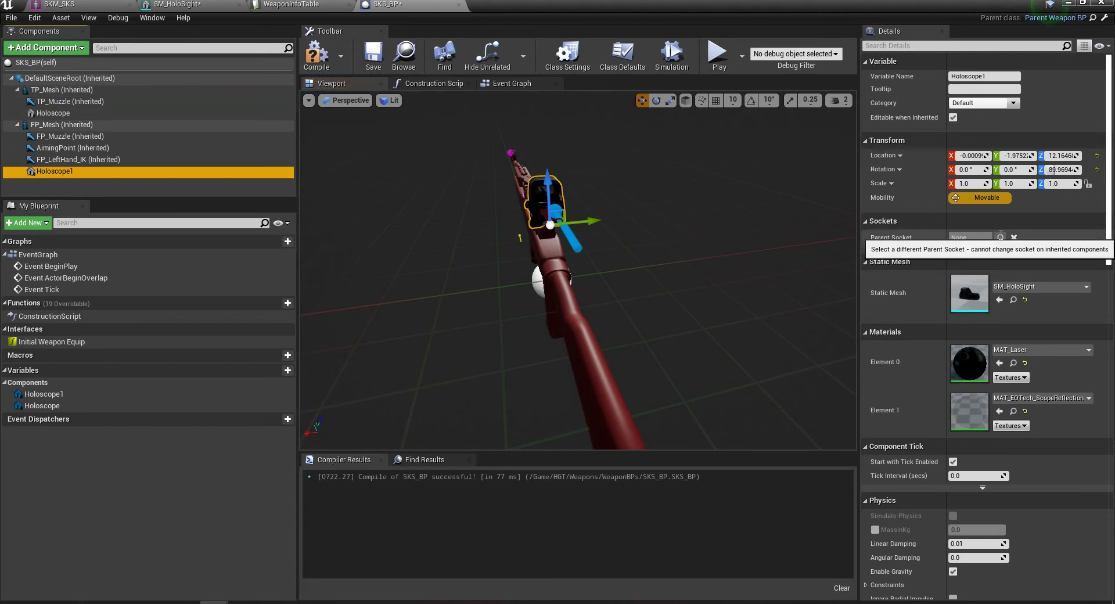
{"action": "left_click", "coordinate": [1000, 237]}
{"action": "left_click", "coordinate": [980, 282]}
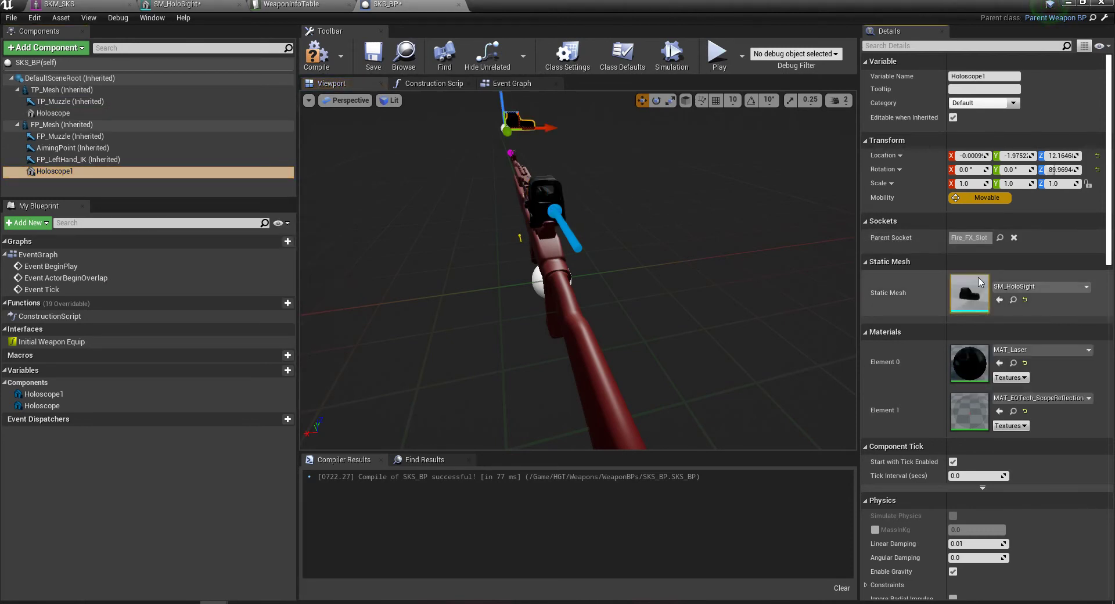
{"action": "left_click", "coordinate": [999, 238]}
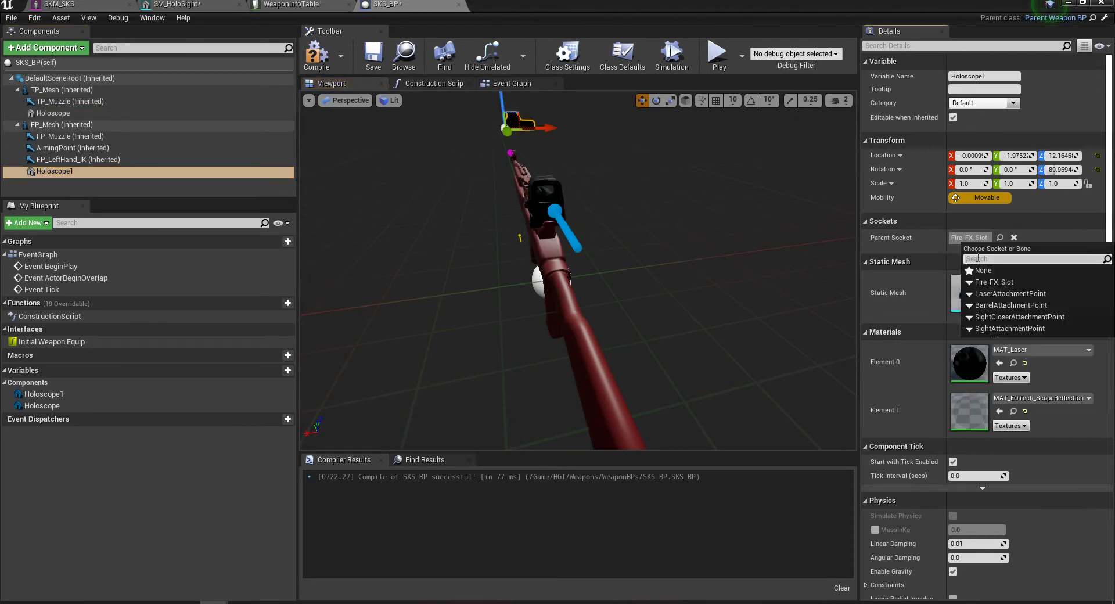
{"action": "type", "text": "root"}
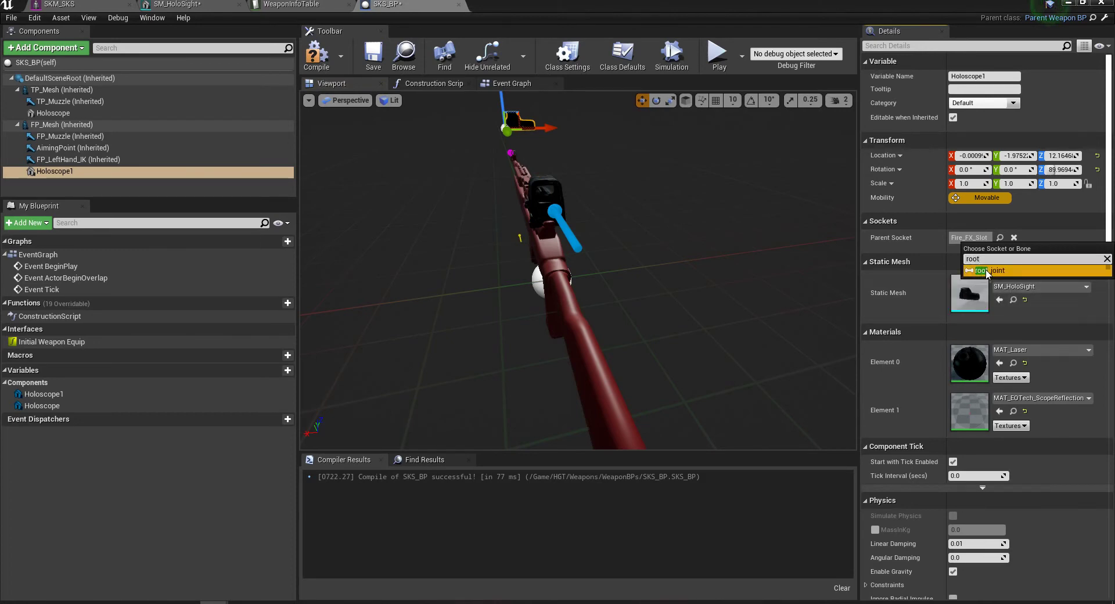
{"action": "left_click", "coordinate": [988, 270]}
{"action": "right_click_drag", "start_coordinate": [650, 249], "coordinate": [732, 247]}
{"action": "left_click", "coordinate": [372, 53]}
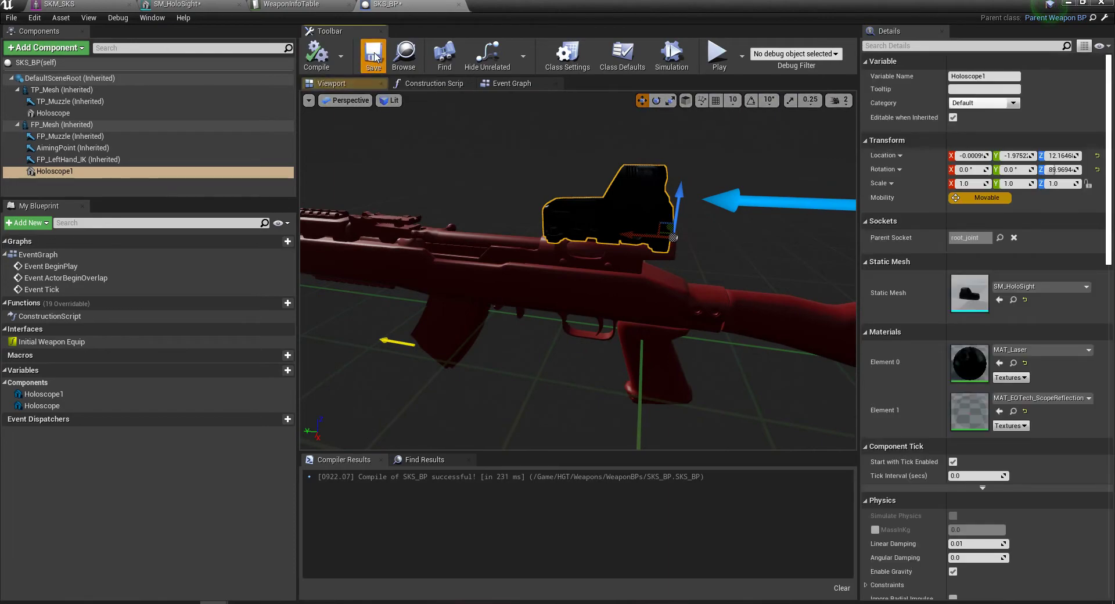
- Play the level, purchase the SKS from the wall, and fire it while aiming through the holo sight
{"action": "key", "text": "alt+Tab"}
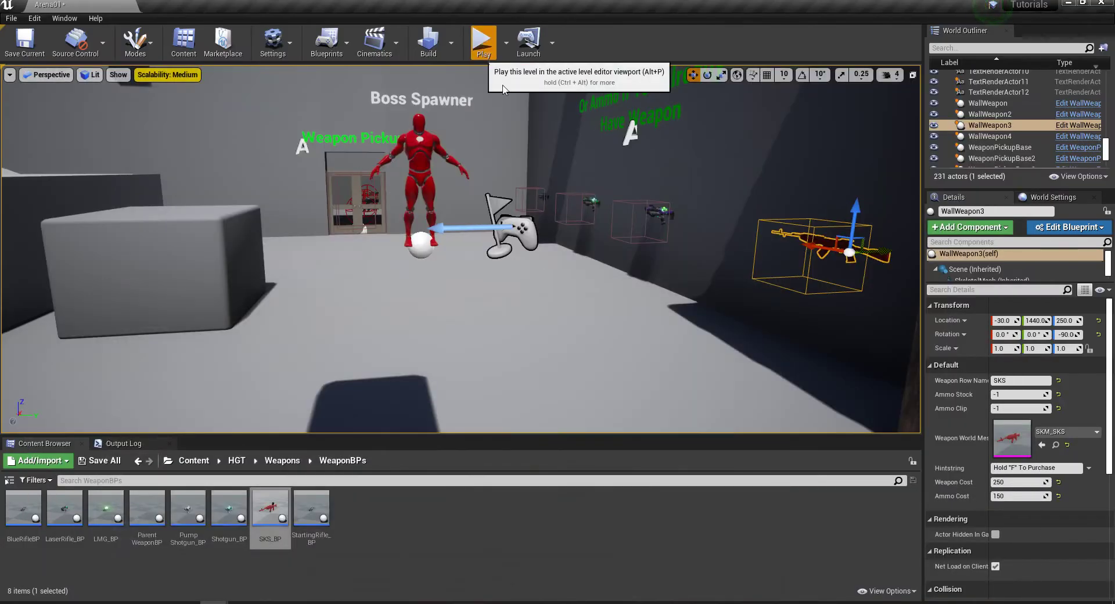
{"action": "left_click", "coordinate": [484, 52]}
{"action": "key", "text": "w"}
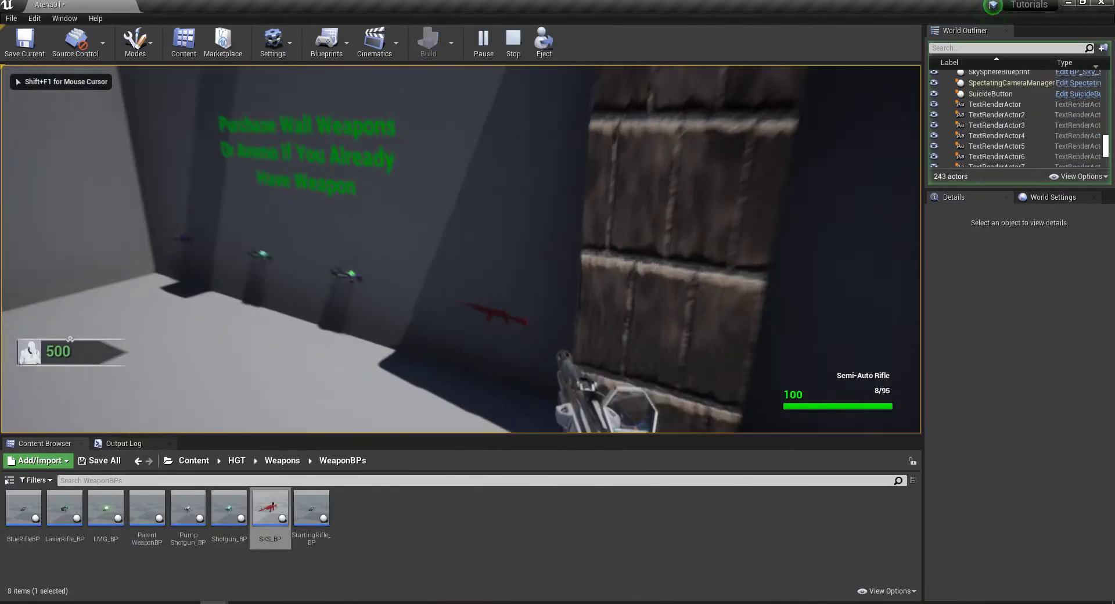
{"action": "key", "text": "f"}
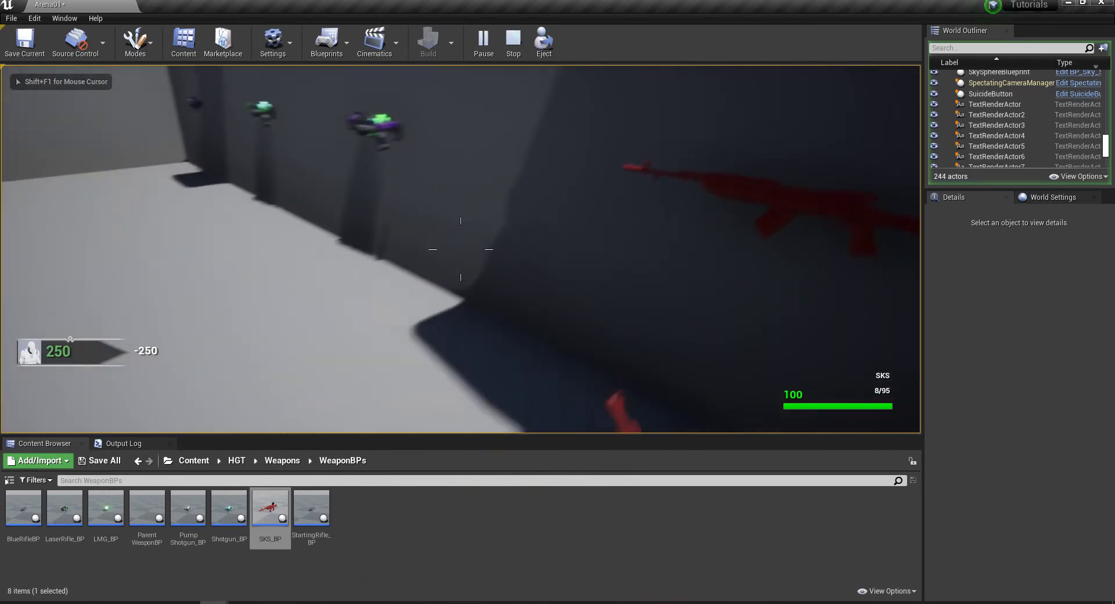
{"action": "right_click", "coordinate": [460, 250]}
{"action": "left_click", "coordinate": [460, 250]}
{"action": "left_click", "coordinate": [461, 249]}
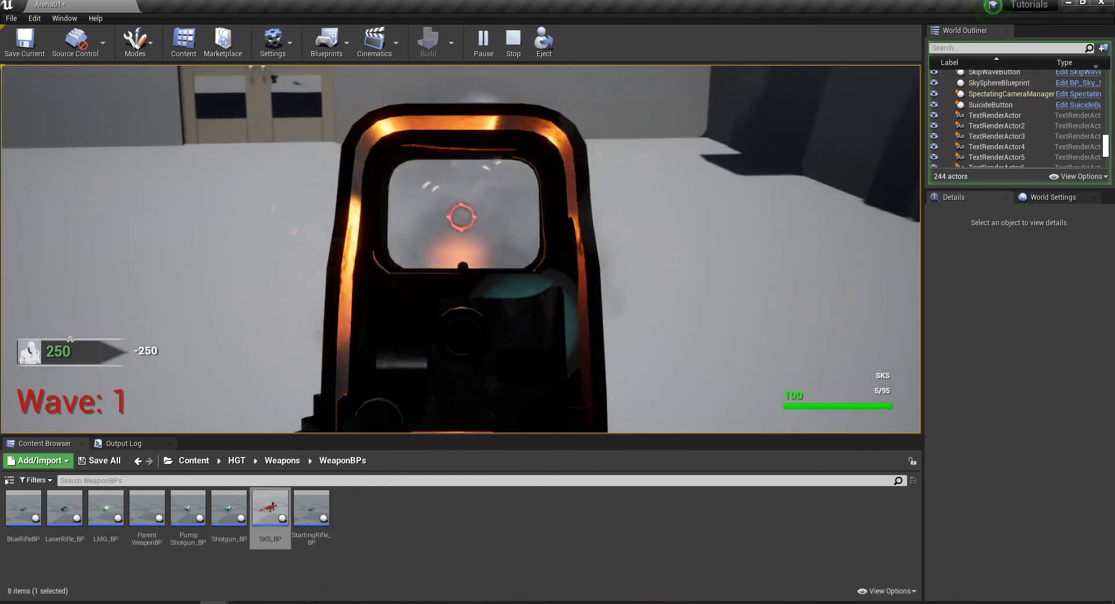
{"action": "left_click", "coordinate": [460, 249]}
{"action": "left_click", "coordinate": [460, 249]}
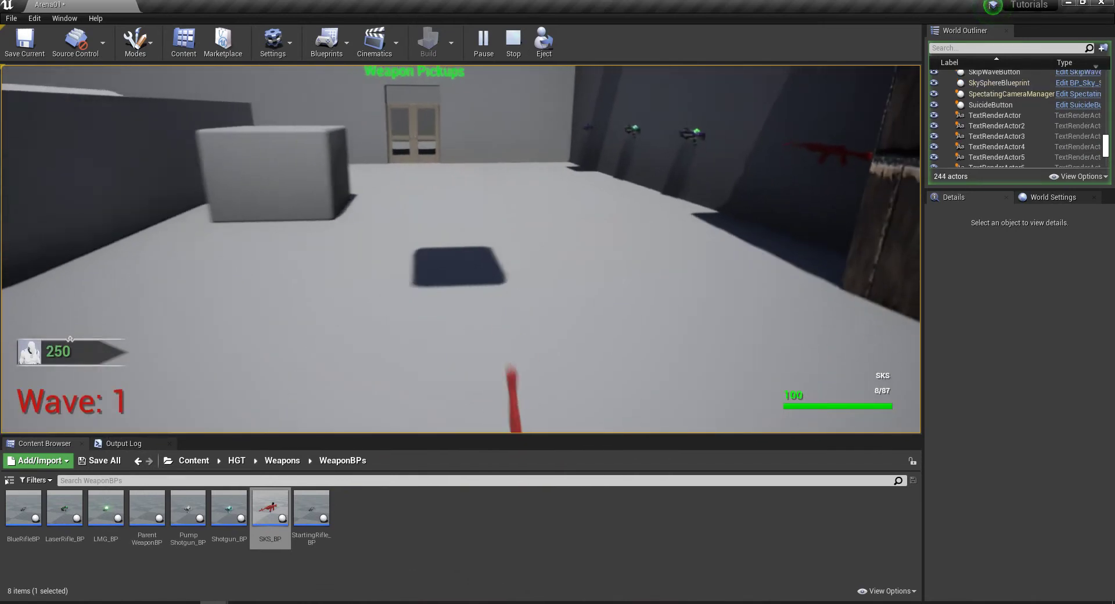
- Aim the SKS again, fire the full magazine to check the sight under recoil, and end the play session
{"action": "right_click", "coordinate": [461, 249]}
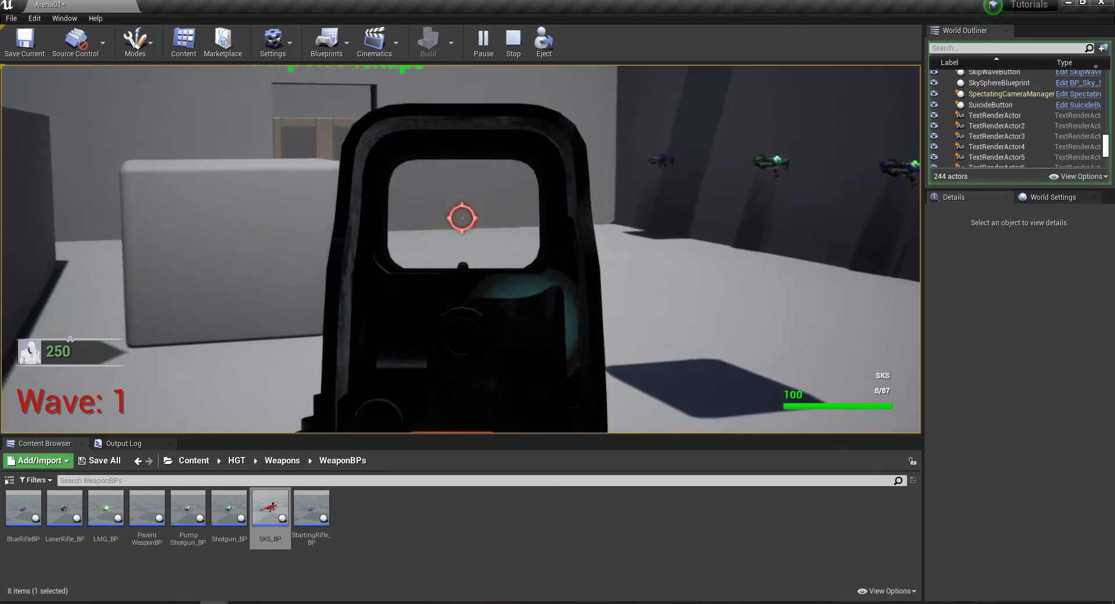
{"action": "left_click", "coordinate": [460, 249]}
{"action": "left_click", "coordinate": [461, 249]}
{"action": "left_click", "coordinate": [460, 249]}
{"action": "left_click", "coordinate": [461, 249]}
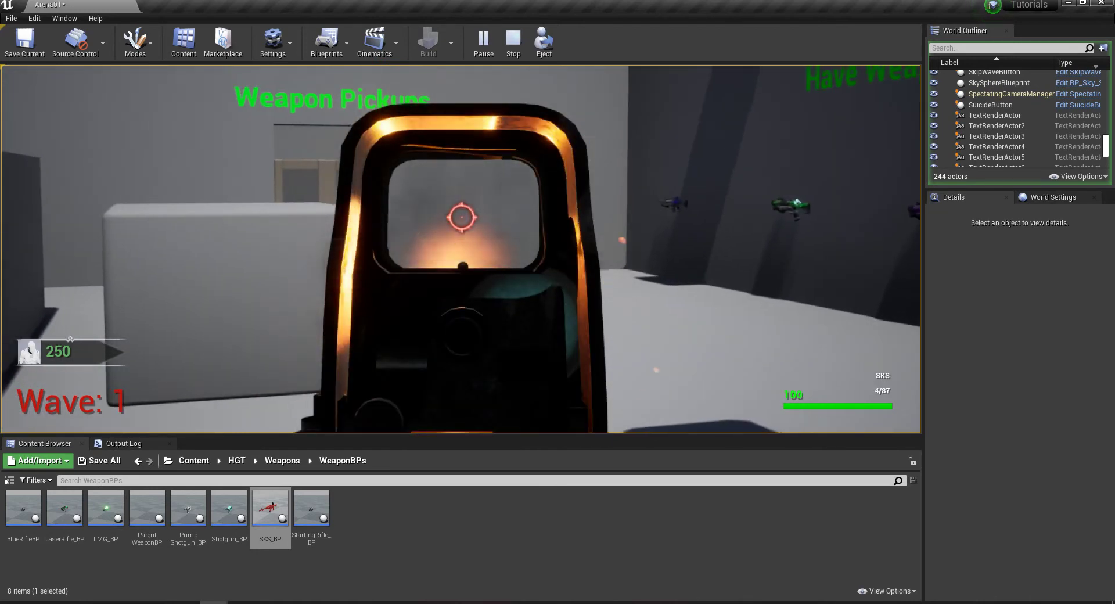
{"action": "left_click", "coordinate": [460, 249]}
{"action": "left_click", "coordinate": [461, 249]}
{"action": "left_click", "coordinate": [461, 249]}
{"action": "left_click", "coordinate": [460, 249]}
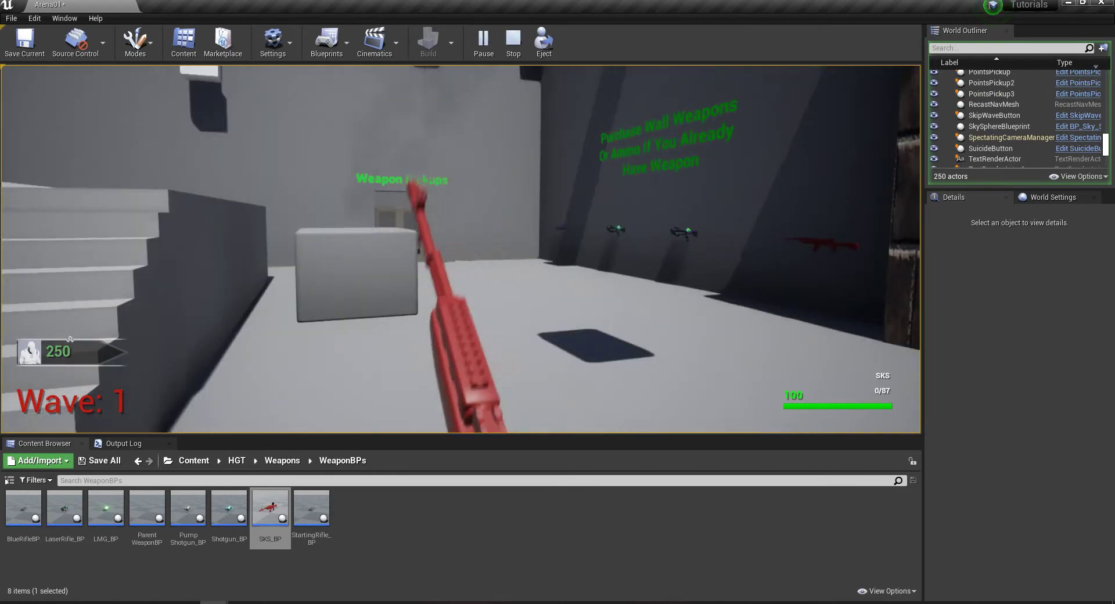
{"action": "key", "text": "Escape"}
- Return to the SKS blueprint and adjust the AimingPoint arrow's height behind the holo sight
{"action": "key", "text": "alt+Tab"}
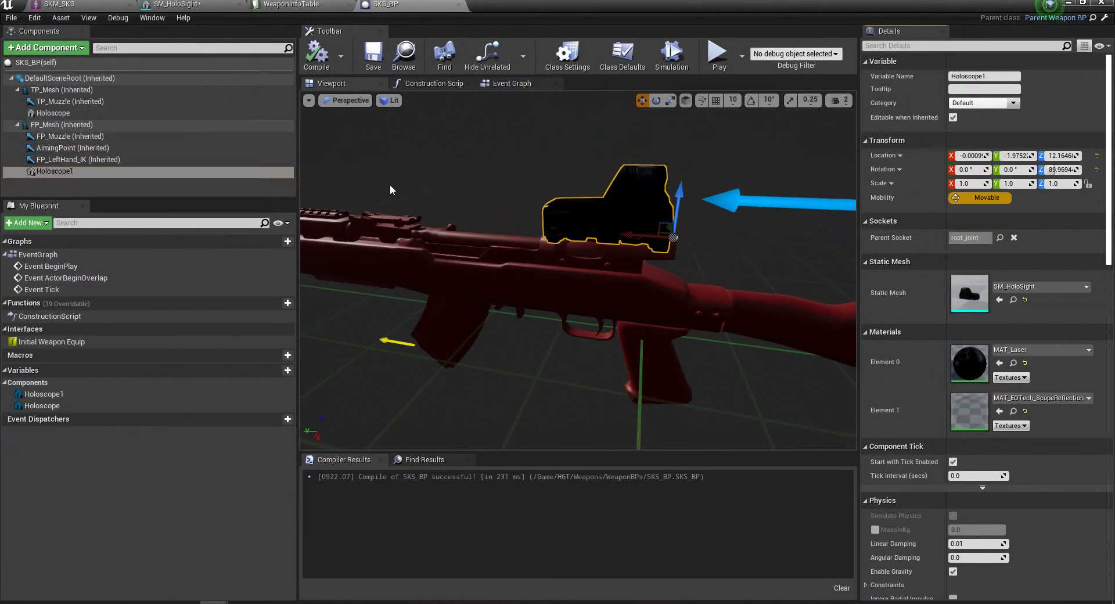
{"action": "right_click_drag", "start_coordinate": [389, 184], "coordinate": [343, 190]}
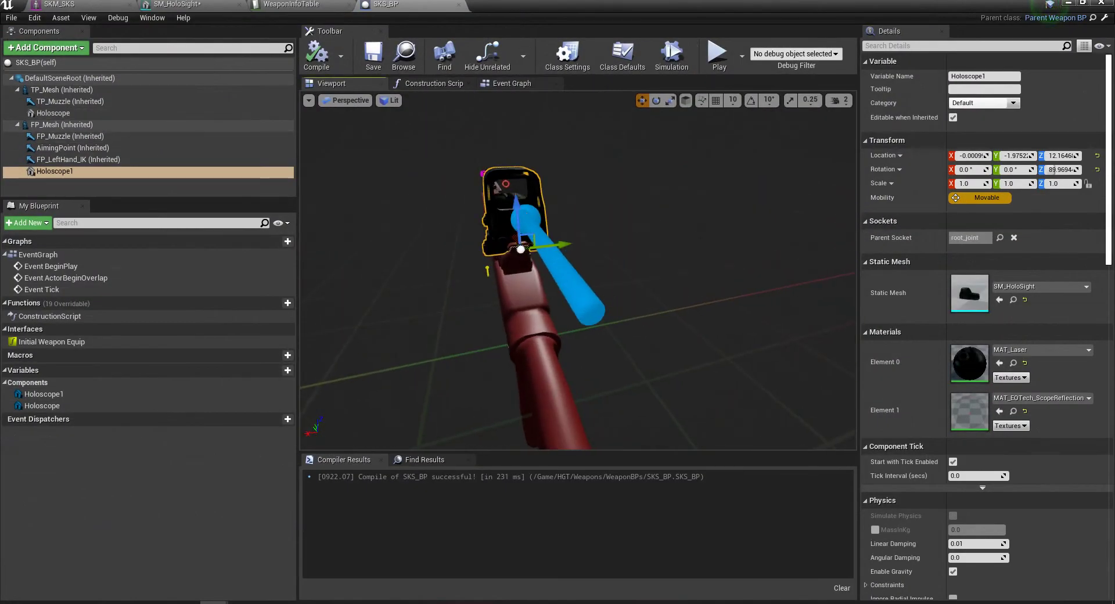
{"action": "left_click", "coordinate": [575, 288]}
{"action": "right_click_drag", "start_coordinate": [575, 288], "coordinate": [593, 338]}
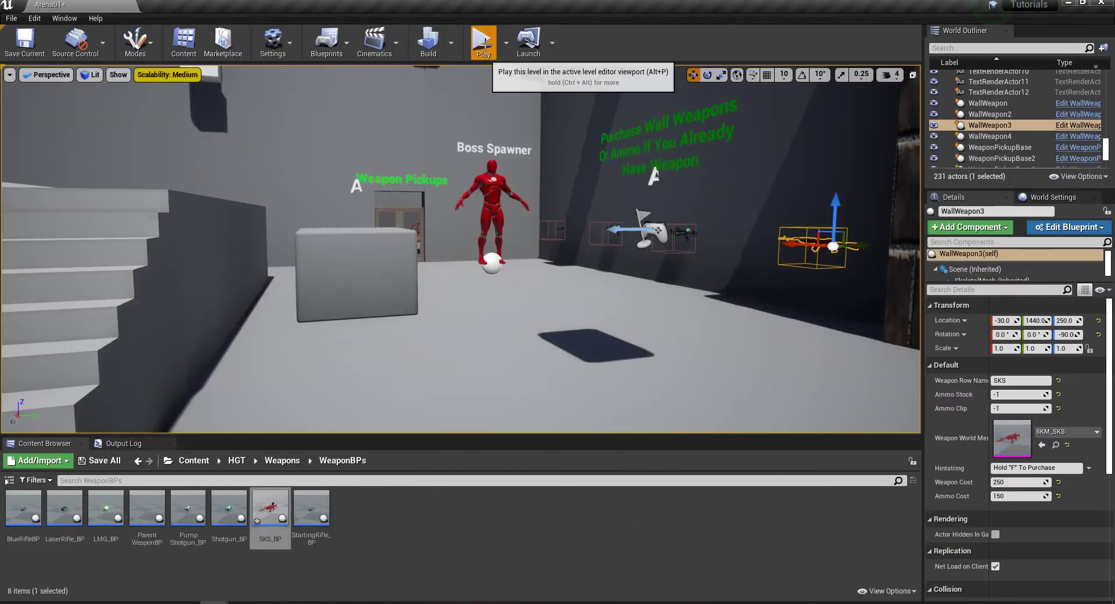
- Play the level, buy the SKS, check the adjusted aim by firing through the sight, and stop playing
{"action": "left_click", "coordinate": [483, 39]}
{"action": "key", "text": "w"}
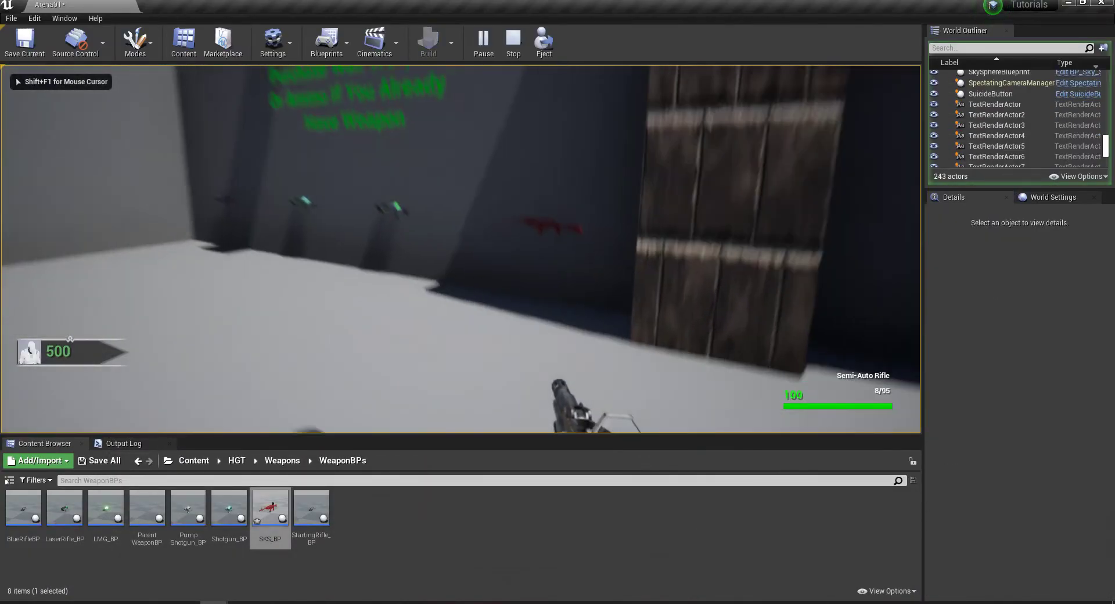
{"action": "key", "text": "w"}
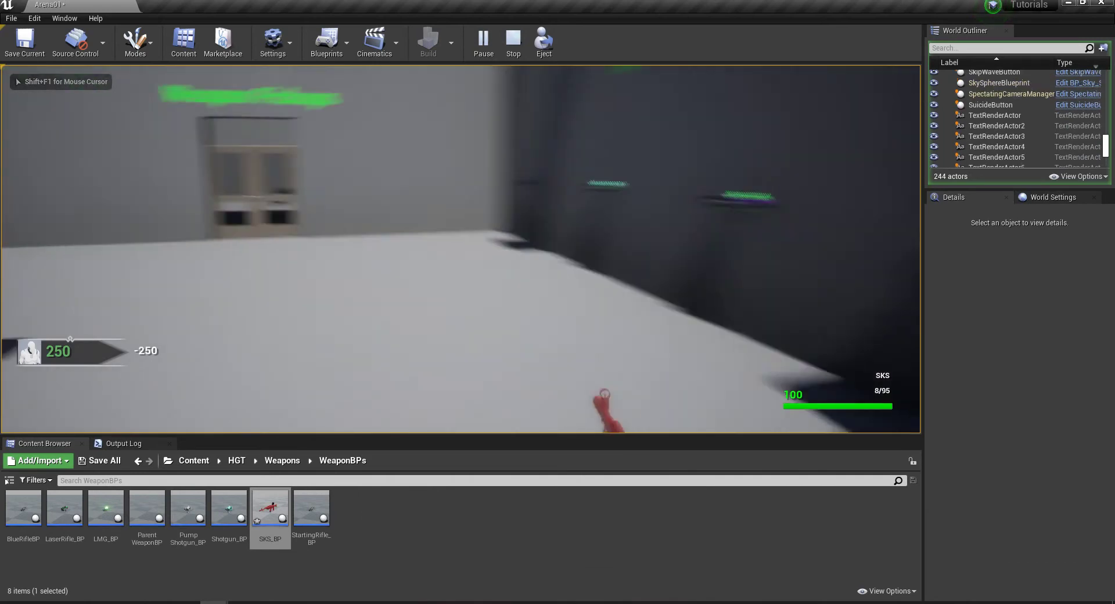
{"action": "right_click", "coordinate": [460, 249]}
{"action": "left_click", "coordinate": [460, 249]}
{"action": "left_click", "coordinate": [461, 249]}
{"action": "left_click", "coordinate": [460, 249]}
{"action": "key", "text": "Escape"}
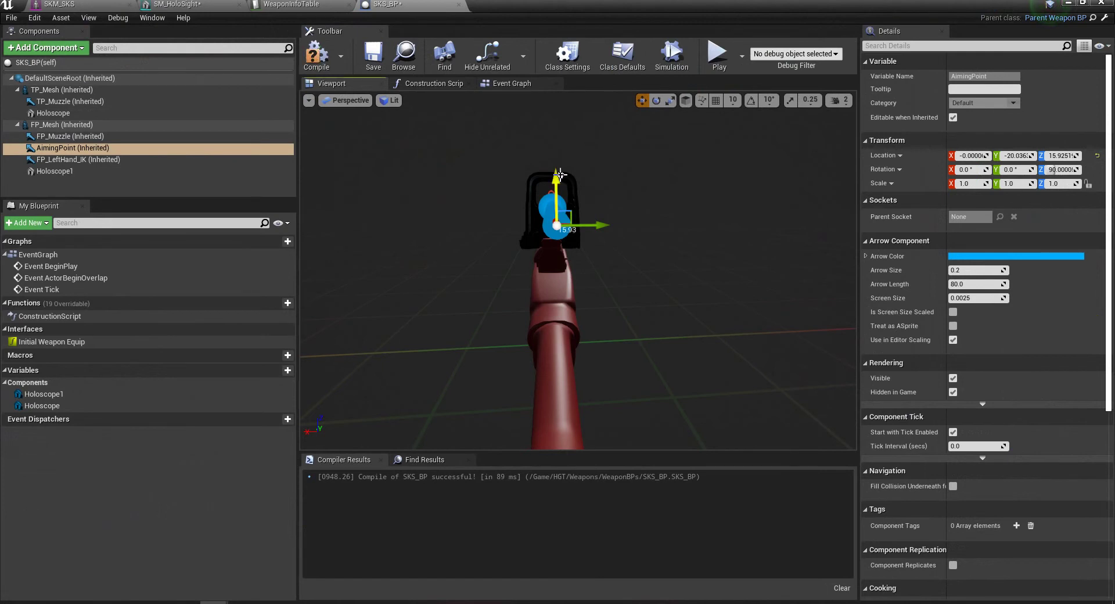
- Raise the AimingPoint arrow to about Z 16.71 in the SKS blueprint and compile it
{"action": "left_click_drag", "start_coordinate": [559, 150], "coordinate": [559, 148]}
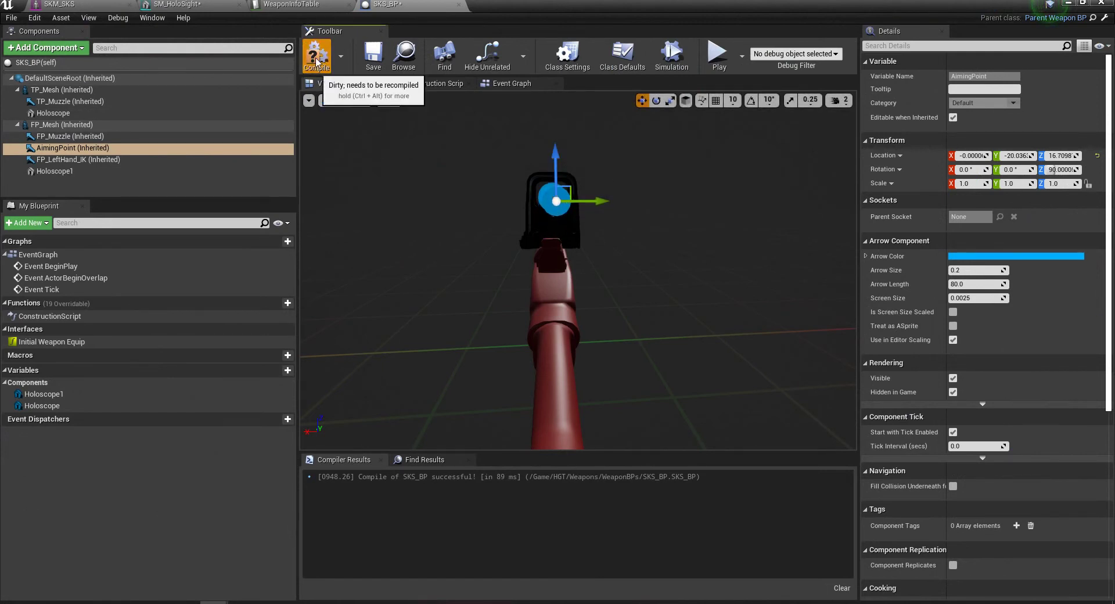
{"action": "left_click", "coordinate": [316, 55]}
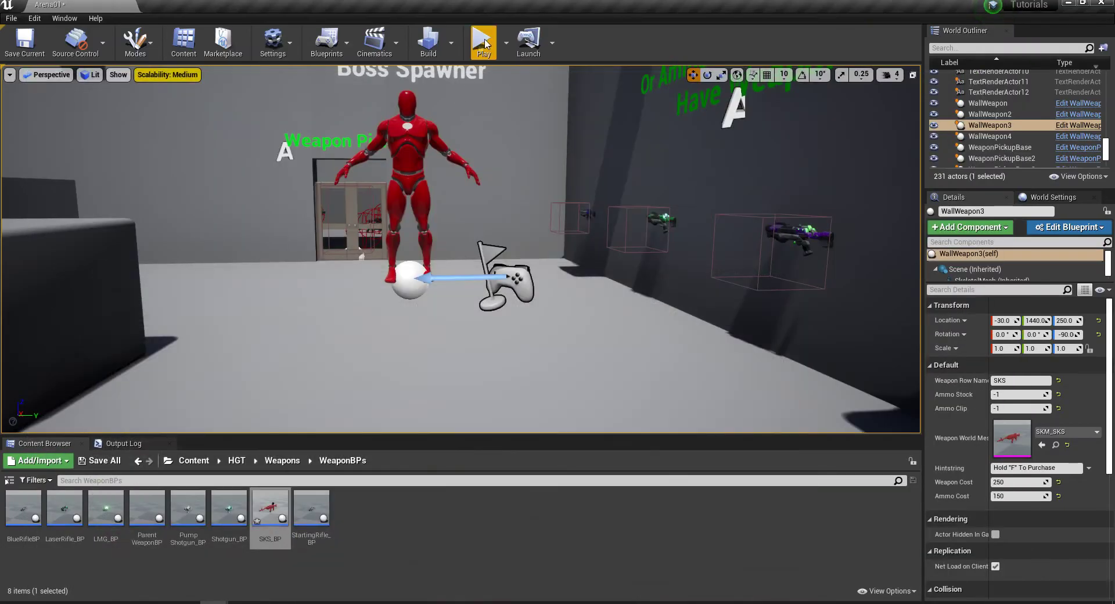
- Play-test the raised aiming point by buying the SKS and firing through its sight at close and longer range
{"action": "left_click", "coordinate": [482, 40]}
{"action": "key", "text": "w"}
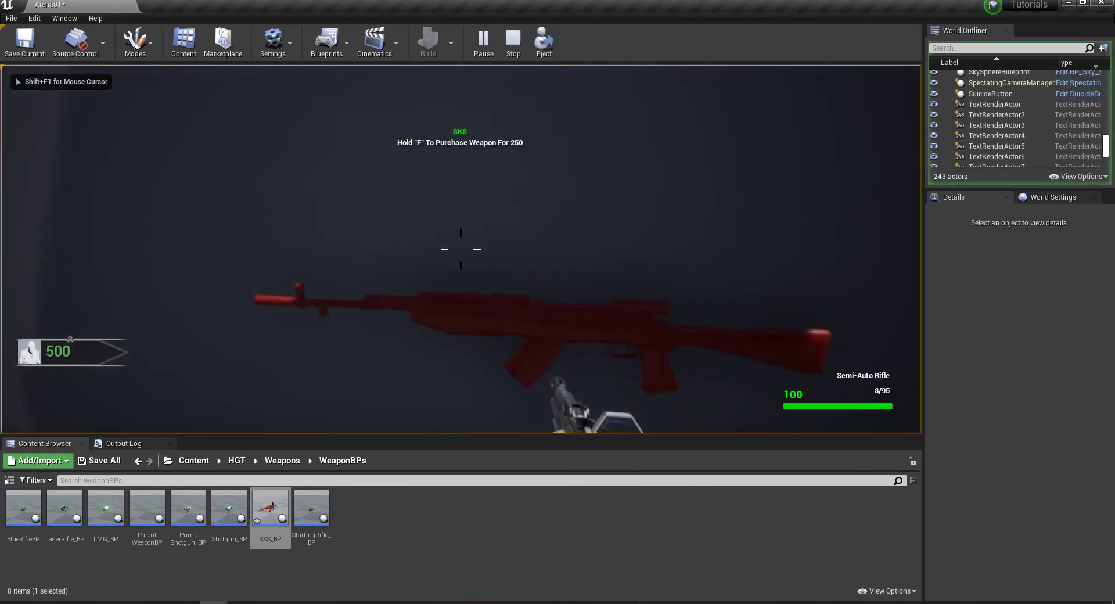
{"action": "key", "text": "f"}
{"action": "left_click", "coordinate": [461, 249]}
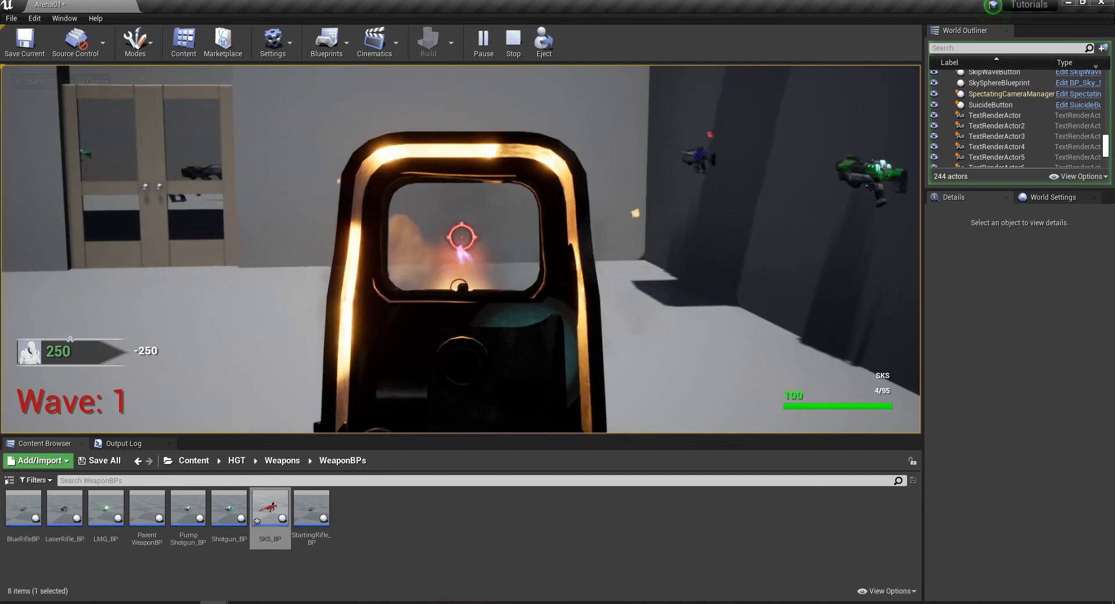
{"action": "key", "text": "s"}
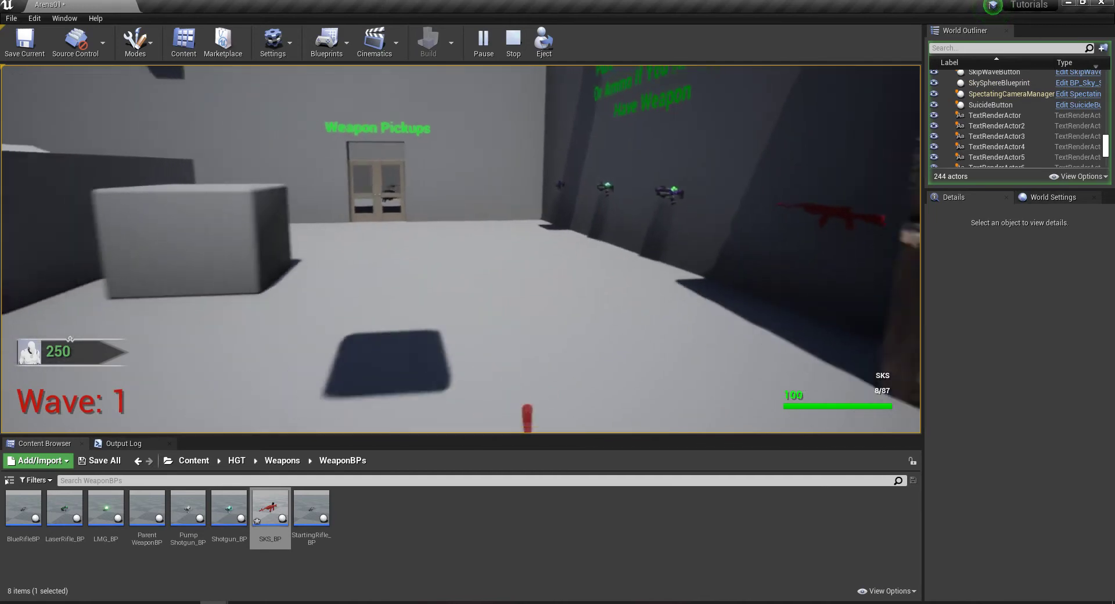
{"action": "right_click", "coordinate": [460, 249]}
{"action": "left_click", "coordinate": [460, 248]}
{"action": "right_click", "coordinate": [460, 249]}
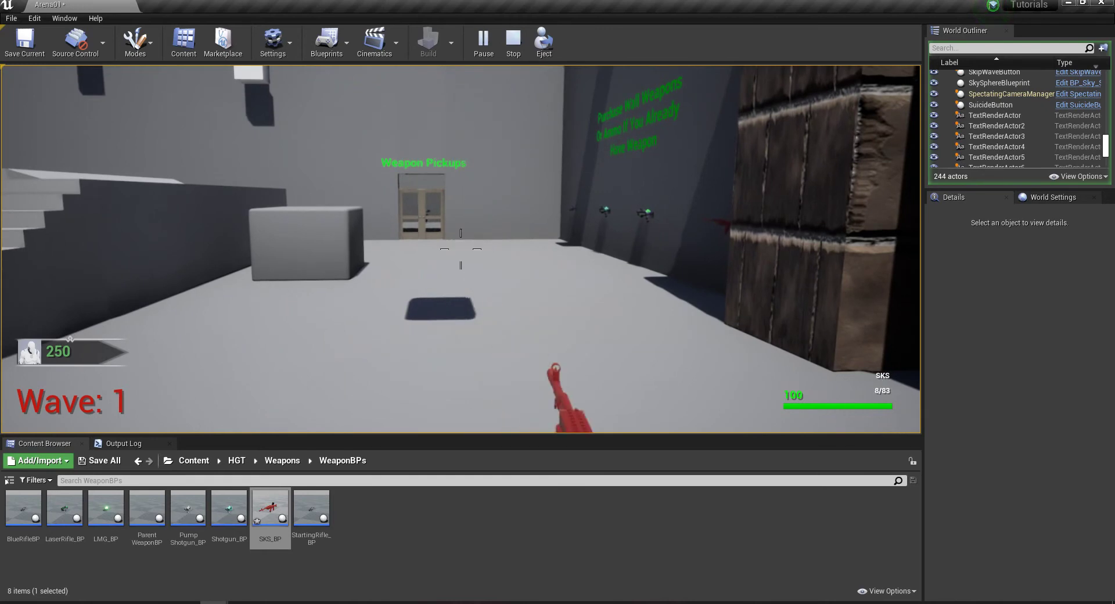
{"action": "key", "text": "Escape"}
- Return to the SKS blueprint, examine the holo sight and AimingPoint arrow from behind and the side, and compile
{"action": "key", "text": "alt+Tab"}
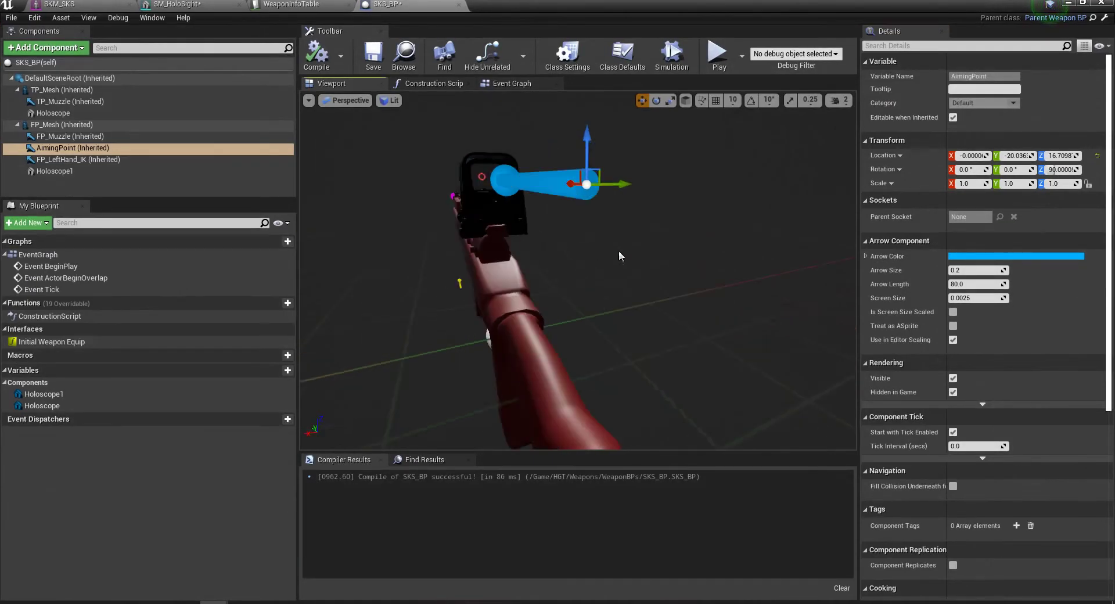
{"action": "left_click_drag", "start_coordinate": [619, 256], "coordinate": [618, 303]}
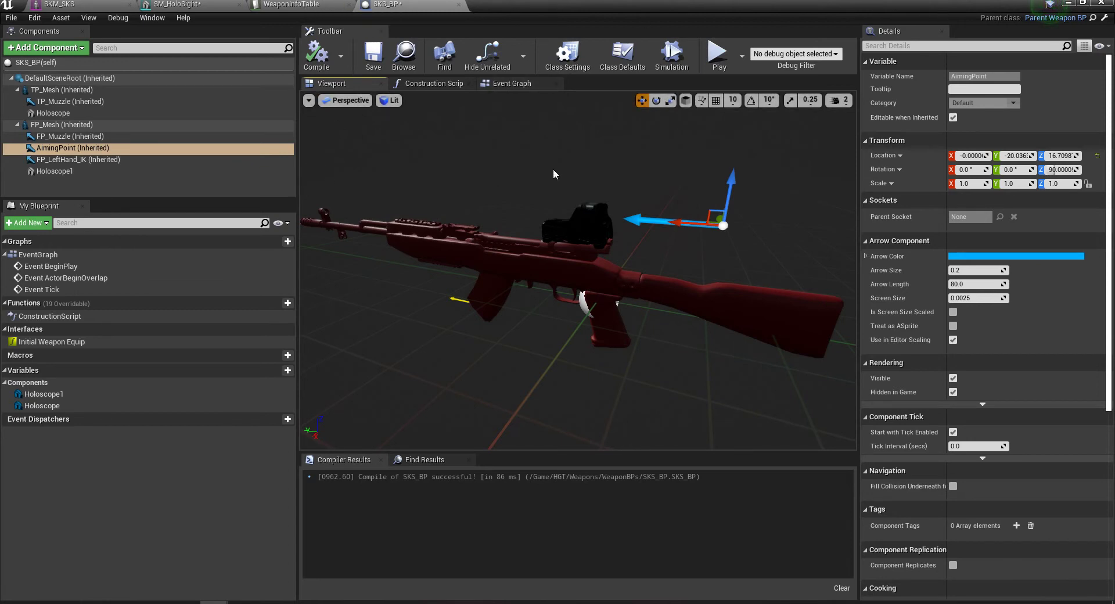
{"action": "left_click_drag", "start_coordinate": [581, 325], "coordinate": [568, 263]}
{"action": "left_click", "coordinate": [316, 55]}
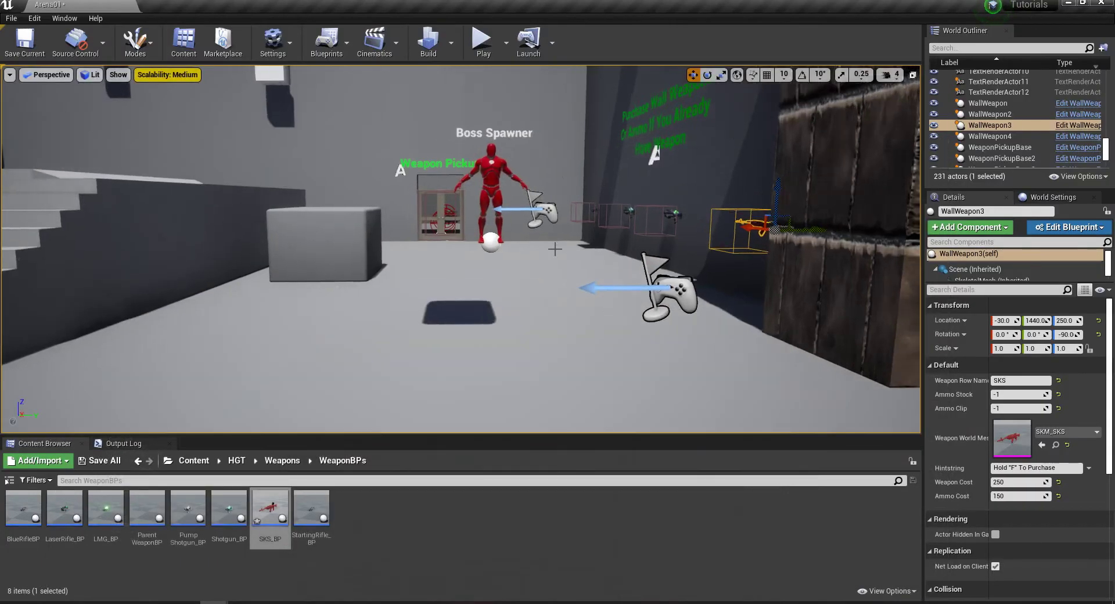
- Open the UE4_Mannequin_Skeleton asset from the HGT/Characters/Mannequin/Character/Mesh folder
{"action": "left_click", "coordinate": [236, 462]}
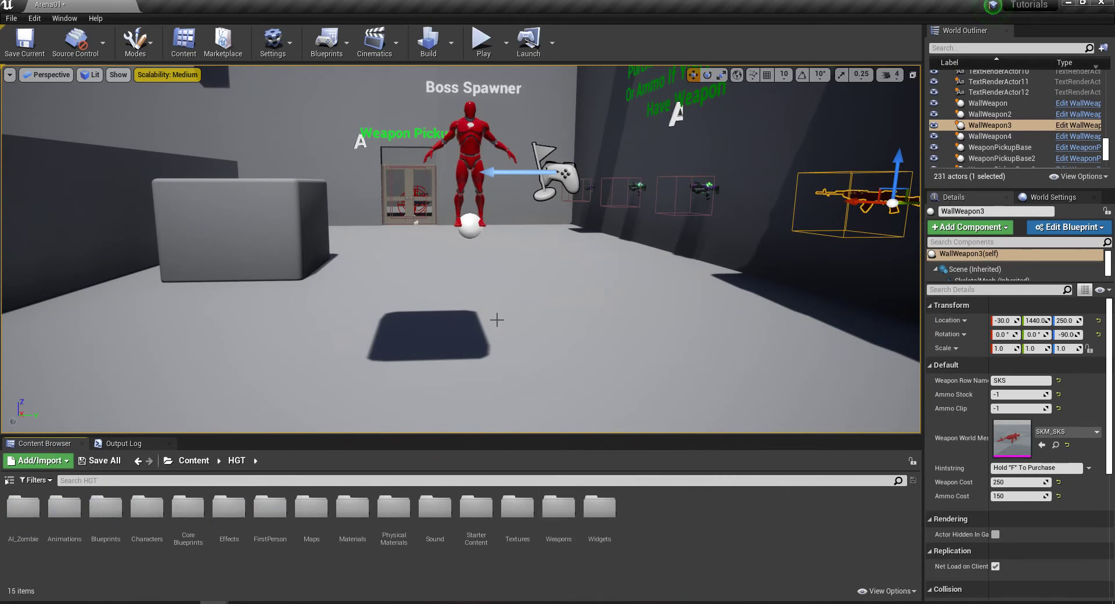
{"action": "double_click", "coordinate": [135, 533]}
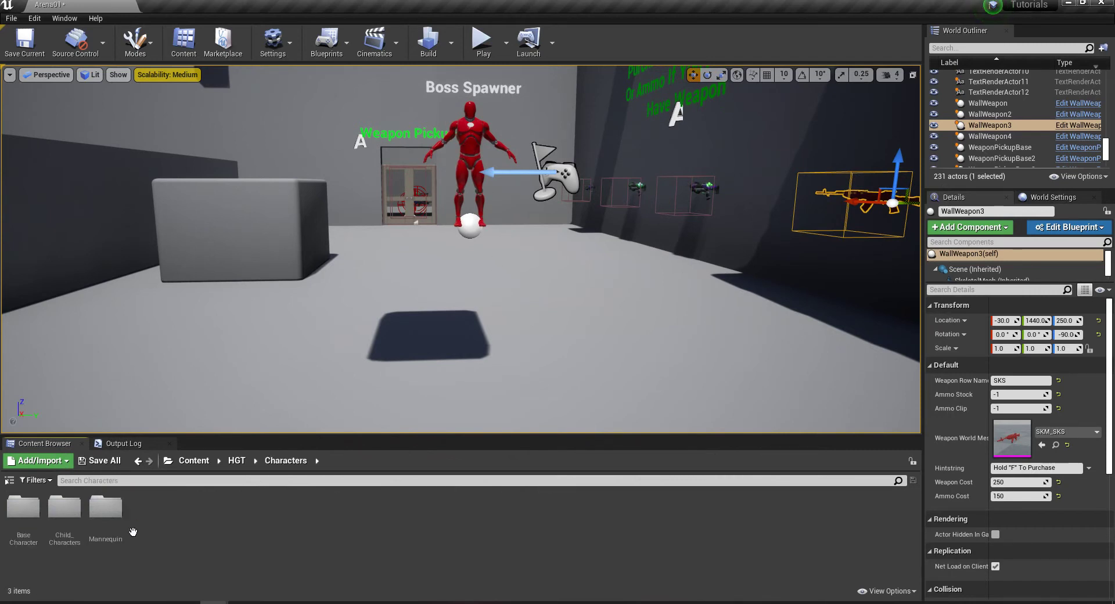
{"action": "double_click", "coordinate": [105, 532]}
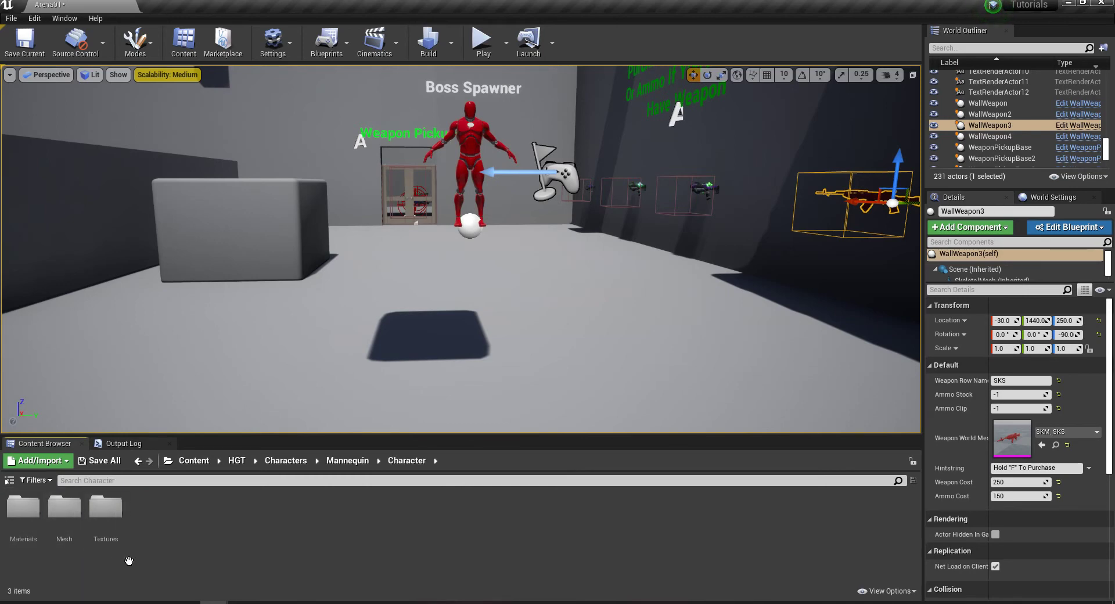
{"action": "double_click", "coordinate": [64, 507]}
{"action": "left_click", "coordinate": [105, 514]}
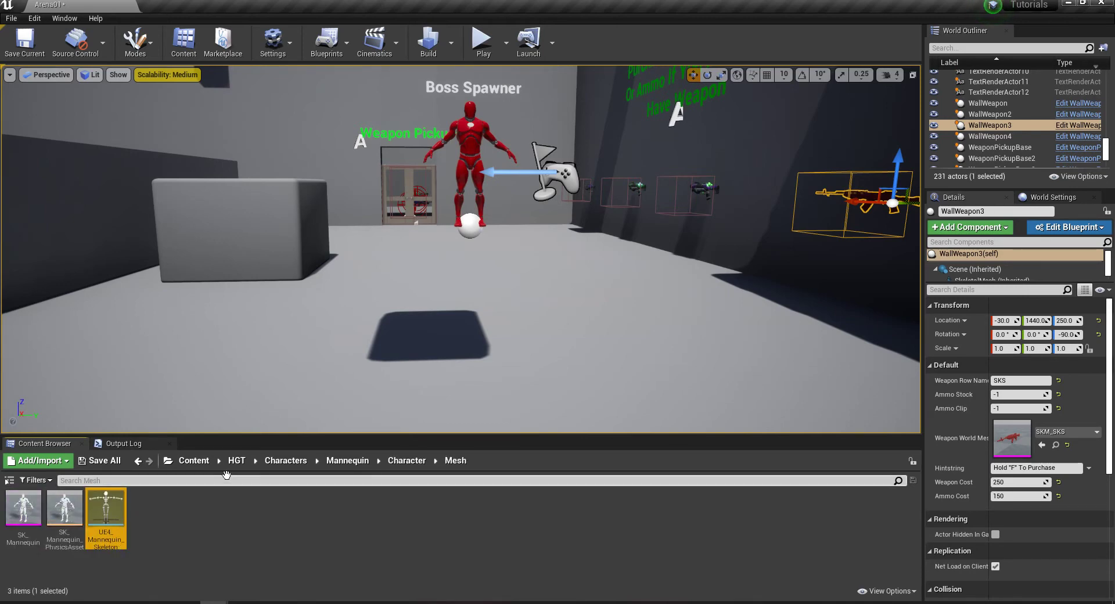
{"action": "double_click", "coordinate": [110, 510]}
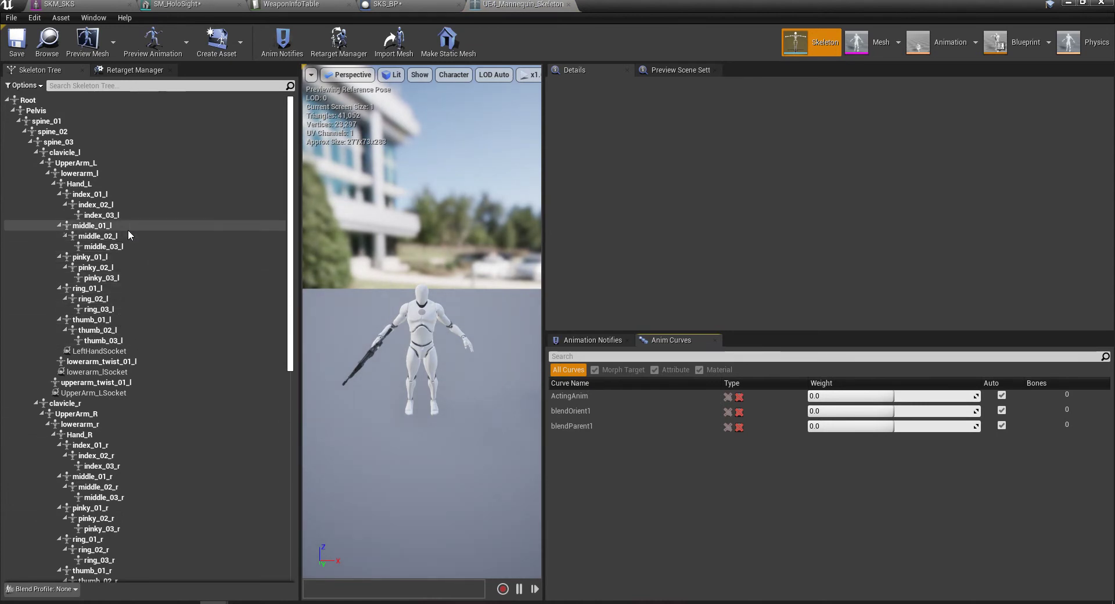
- Add two new sockets to the Hand_R bone in the skeleton tree
{"action": "scroll", "coordinate": [117, 367], "scroll_direction": "down", "scroll_amount": 3}
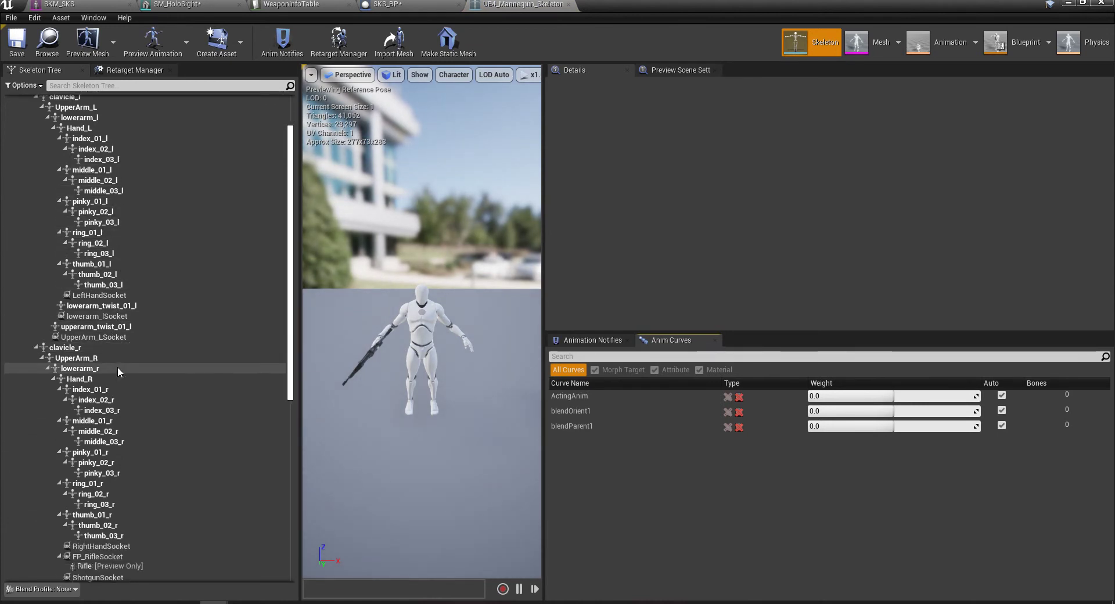
{"action": "scroll", "coordinate": [113, 438], "scroll_direction": "down", "scroll_amount": 2}
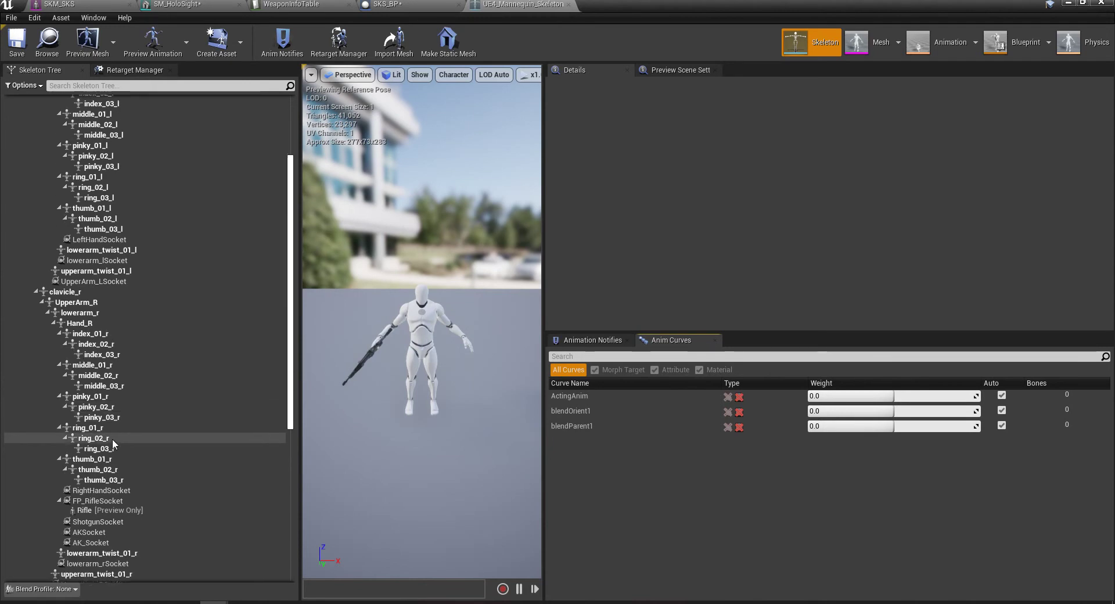
{"action": "left_click", "coordinate": [79, 323]}
{"action": "right_click", "coordinate": [79, 324]}
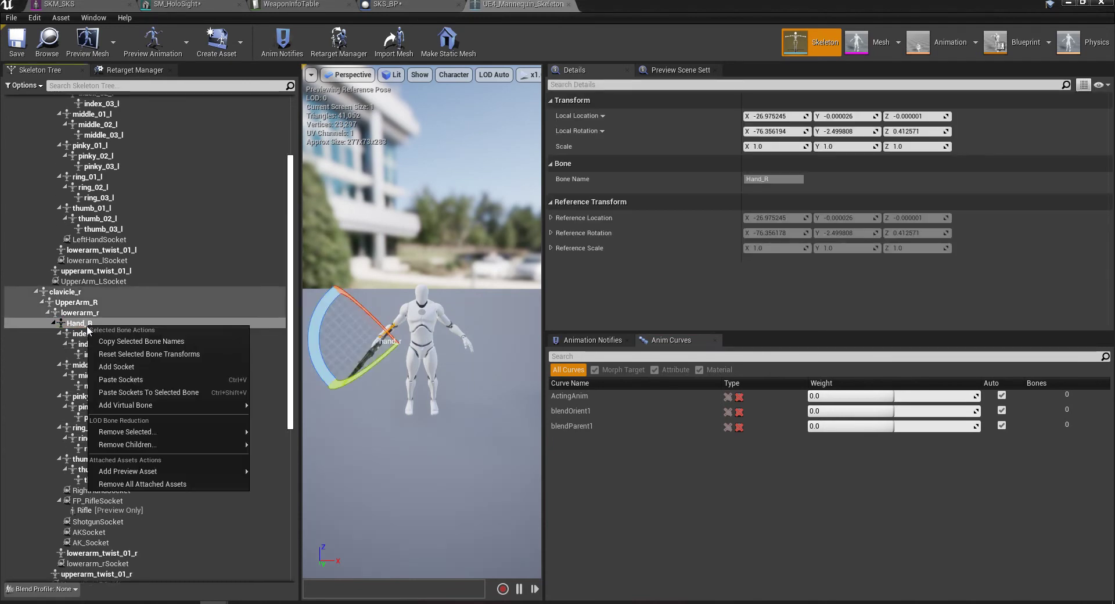
{"action": "key", "text": "Escape"}
{"action": "right_click", "coordinate": [78, 325]}
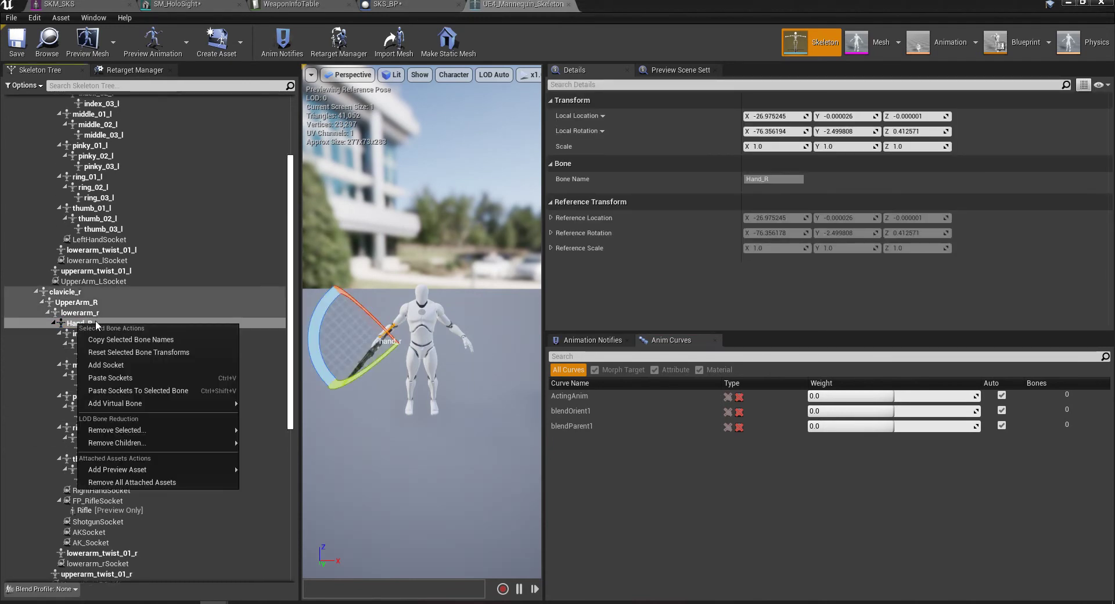
{"action": "left_click", "coordinate": [145, 368]}
{"action": "right_click", "coordinate": [83, 323]}
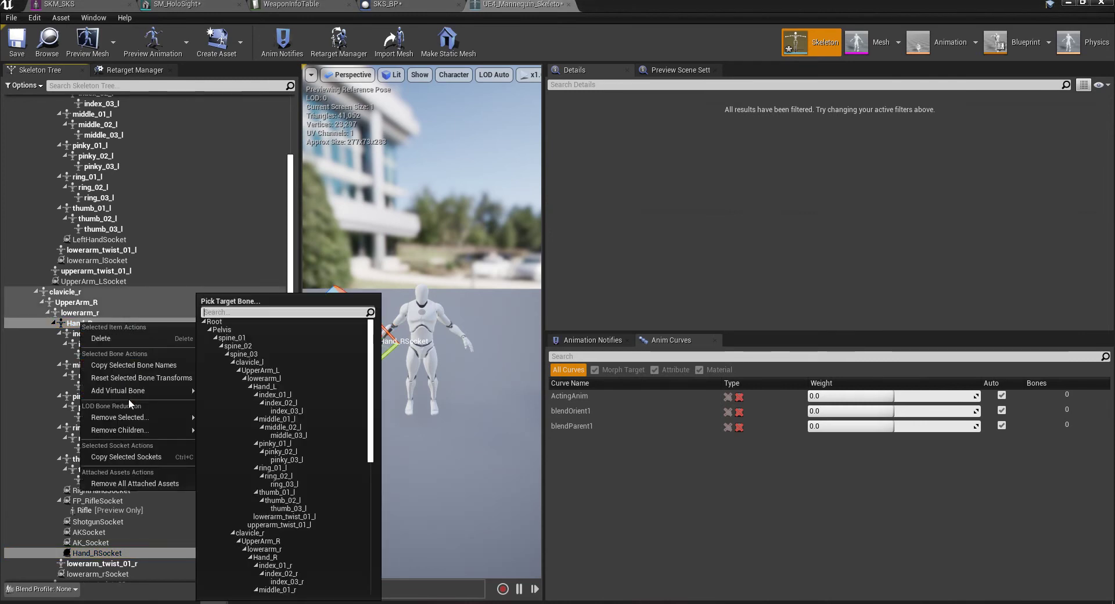
{"action": "left_click", "coordinate": [71, 324]}
{"action": "right_click", "coordinate": [79, 326]}
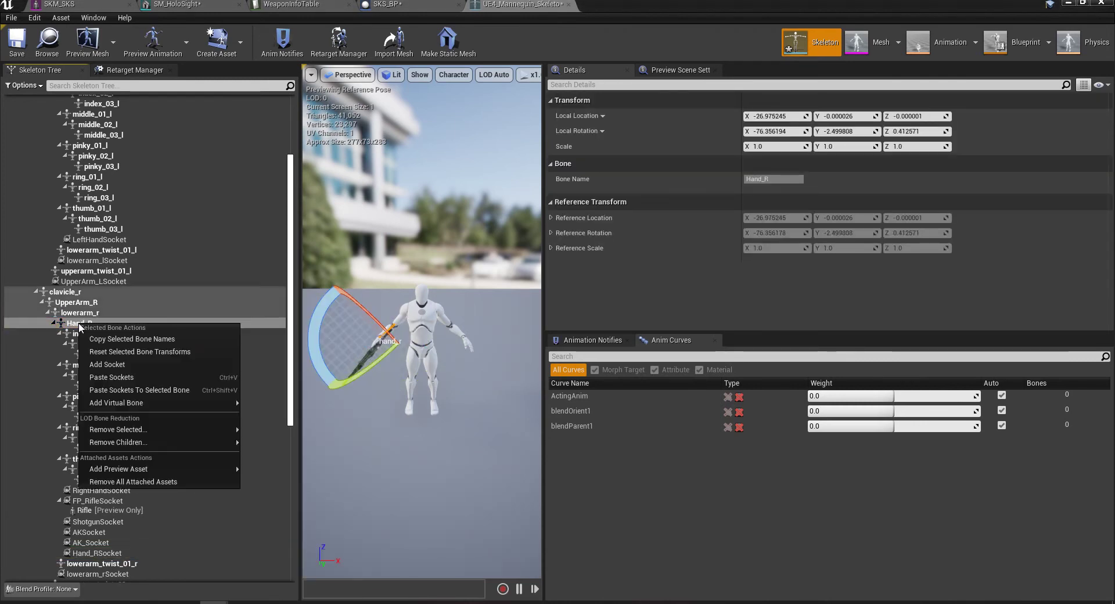
{"action": "left_click", "coordinate": [141, 364]}
- Rename the two new Hand_R sockets, Hand_RSocket_0 as TP_SKS and Hand_RSocket as FP_SKS
{"action": "scroll", "coordinate": [155, 395], "scroll_direction": "down", "scroll_amount": 3}
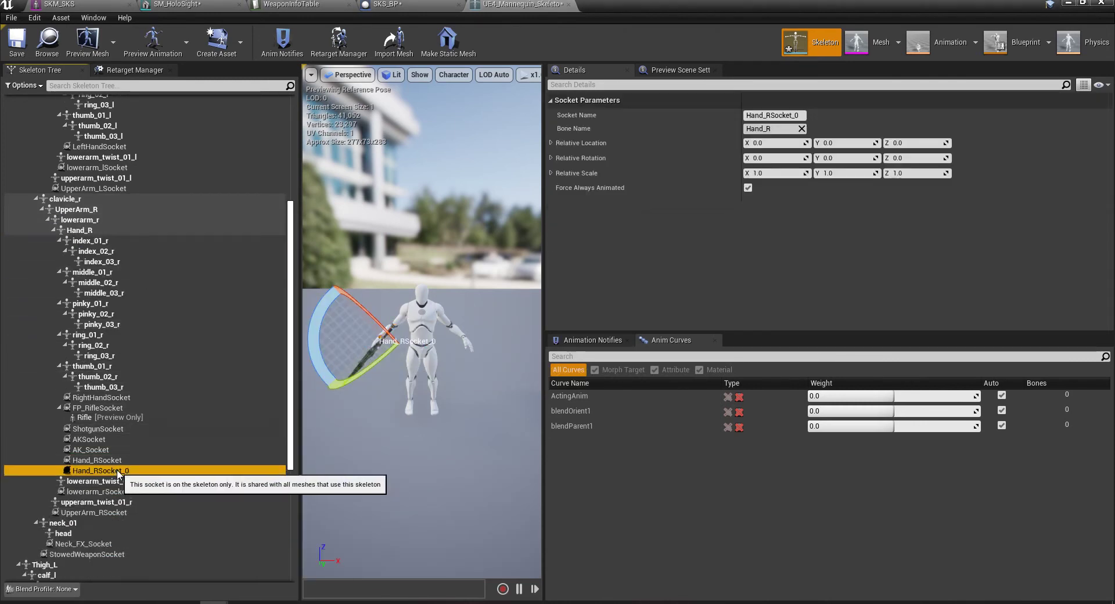
{"action": "left_click", "coordinate": [99, 471]}
{"action": "type", "text": "T"}
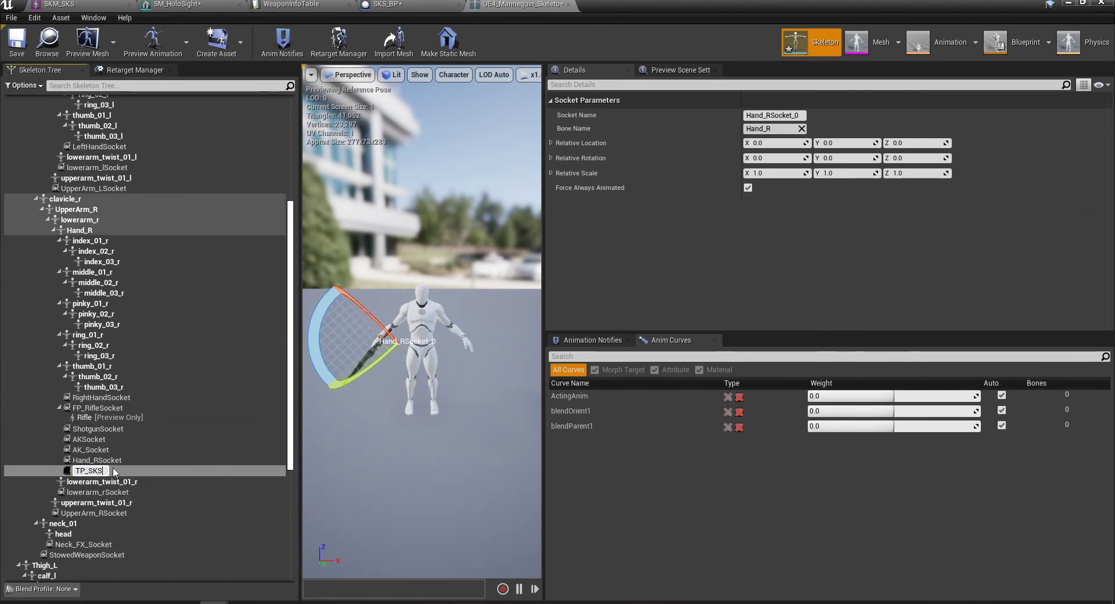
{"action": "type", "text": "P_SKS"}
{"action": "key", "text": "Return"}
{"action": "left_click", "coordinate": [105, 460]}
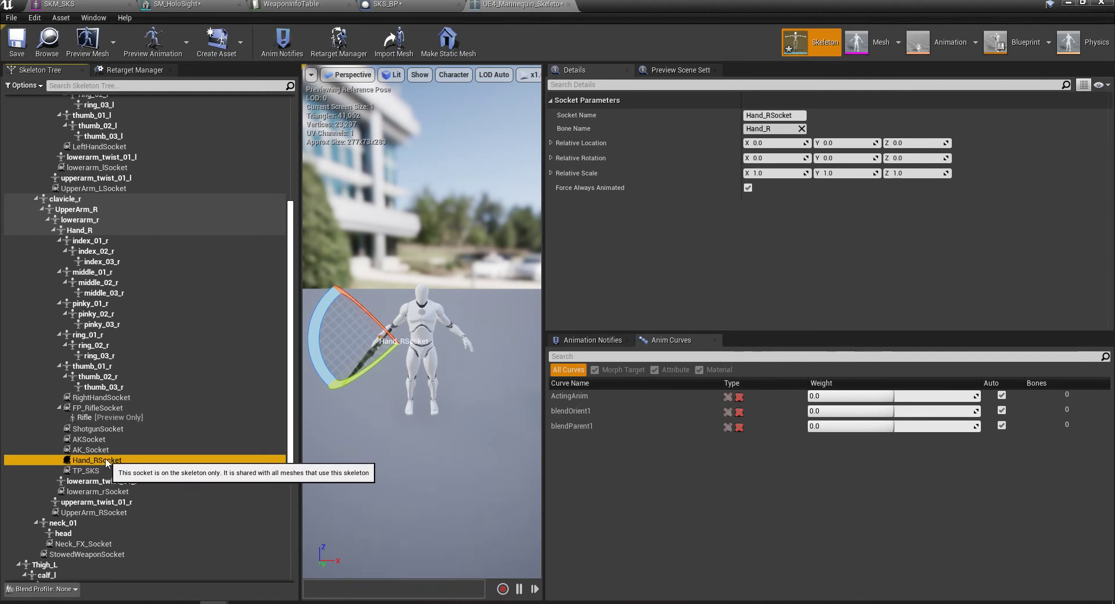
{"action": "left_click", "coordinate": [105, 460]}
{"action": "type", "text": "FP_"}
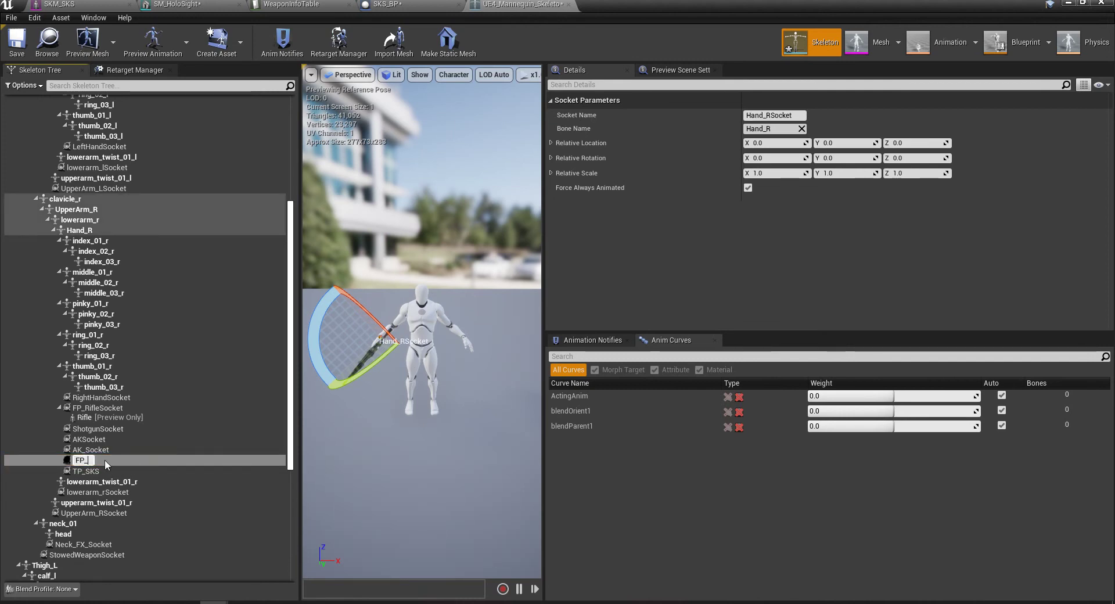
{"action": "type", "text": "SKS"}
{"action": "key", "text": "Return"}
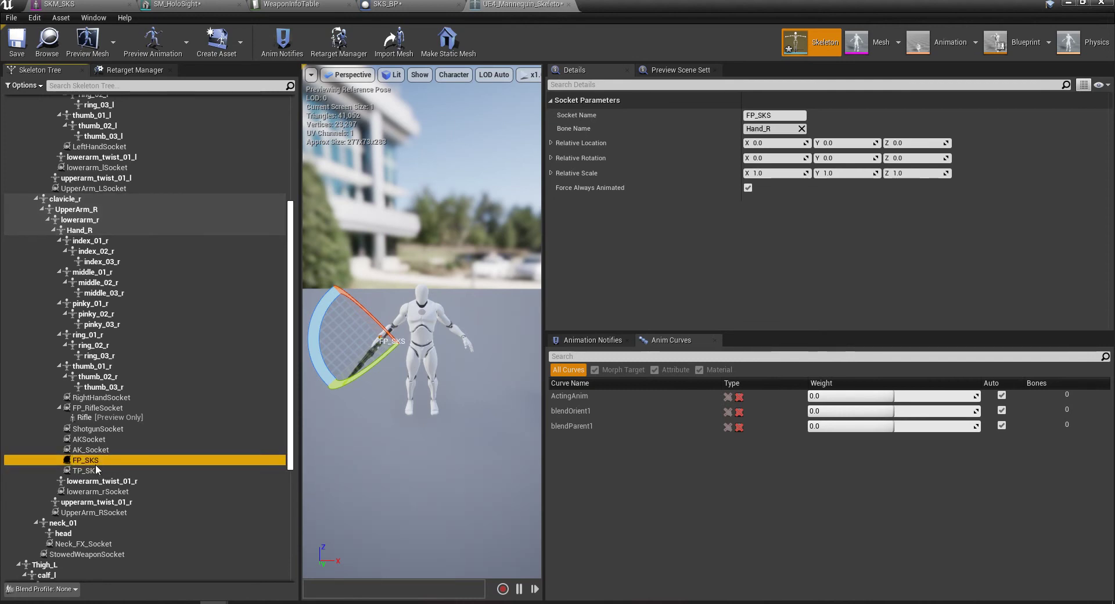
- Copy the relative location of RightHandSocket to the TP_SKS socket
{"action": "left_click", "coordinate": [101, 439]}
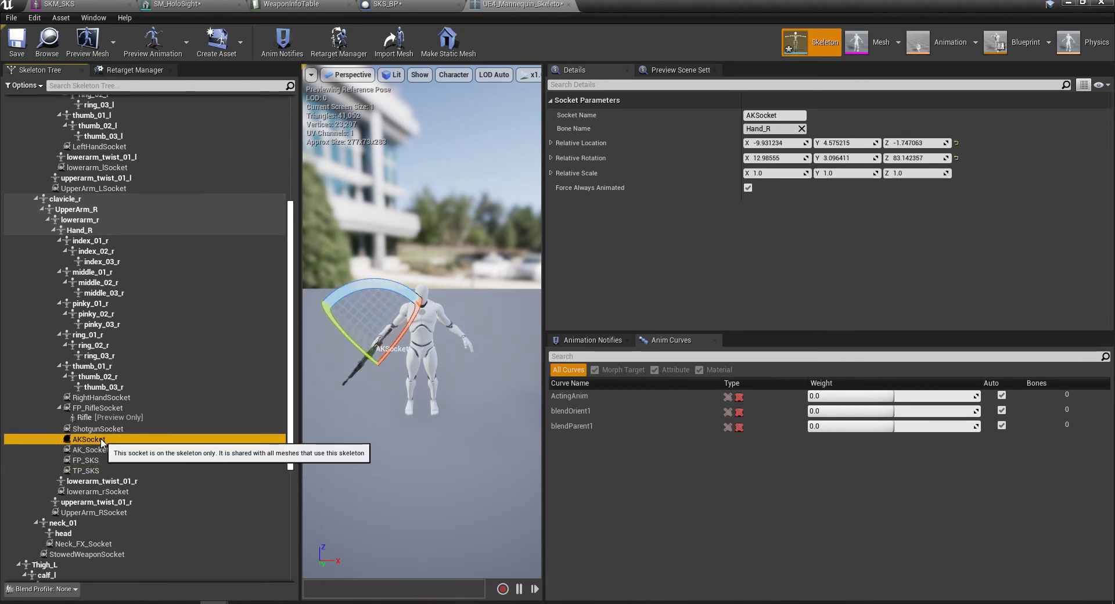
{"action": "left_click", "coordinate": [105, 398]}
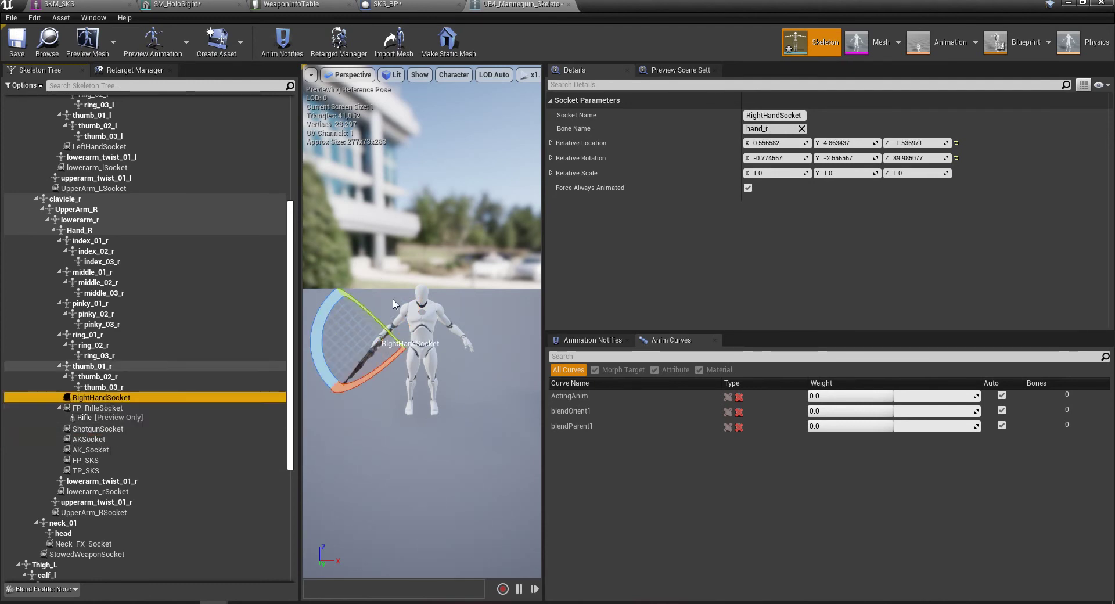
{"action": "key", "text": "F2"}
{"action": "right_click", "coordinate": [595, 158]}
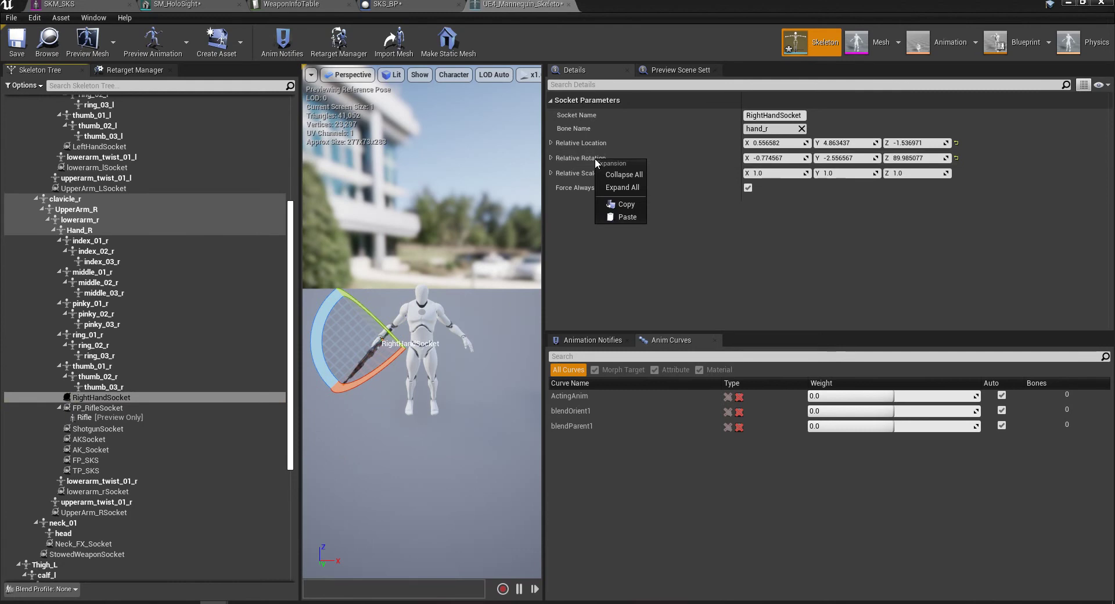
{"action": "right_click", "coordinate": [593, 151]}
{"action": "right_click", "coordinate": [593, 145]}
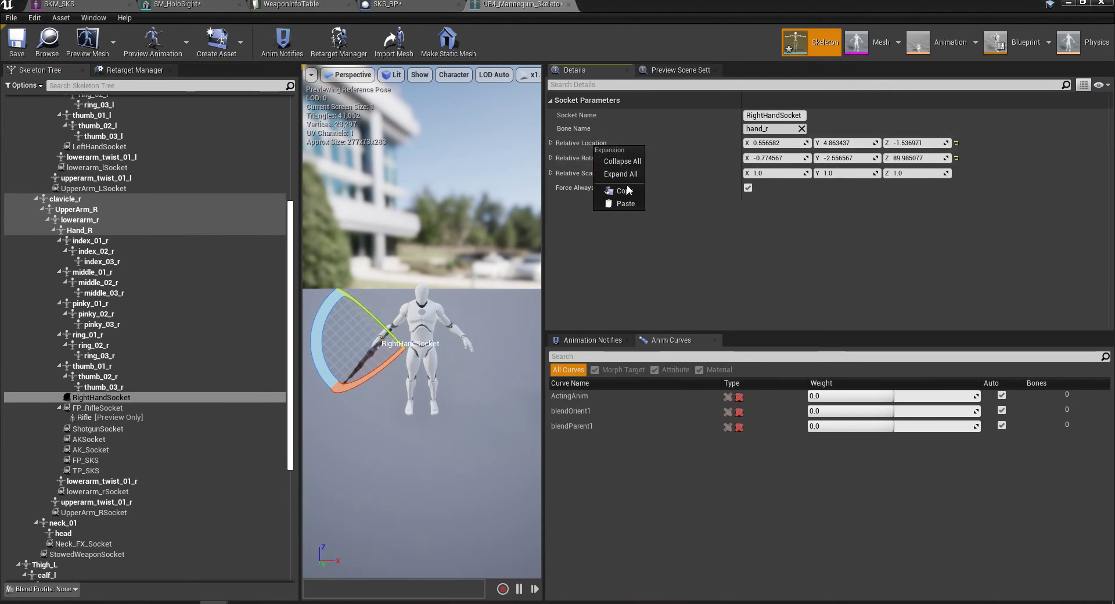
{"action": "right_click", "coordinate": [579, 143]}
{"action": "right_click", "coordinate": [579, 143]}
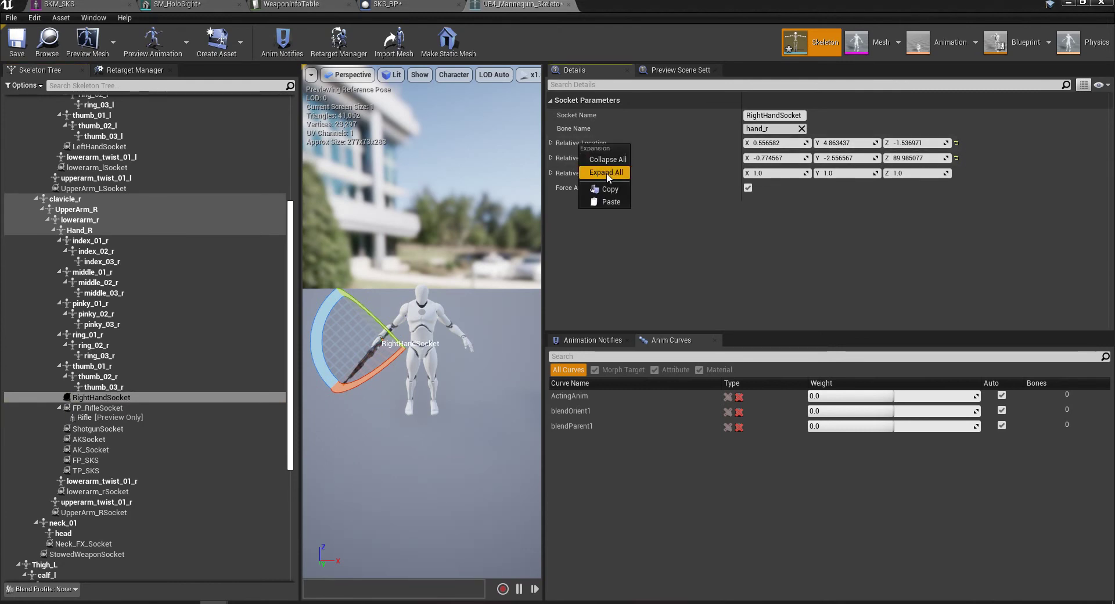
{"action": "left_click", "coordinate": [610, 190]}
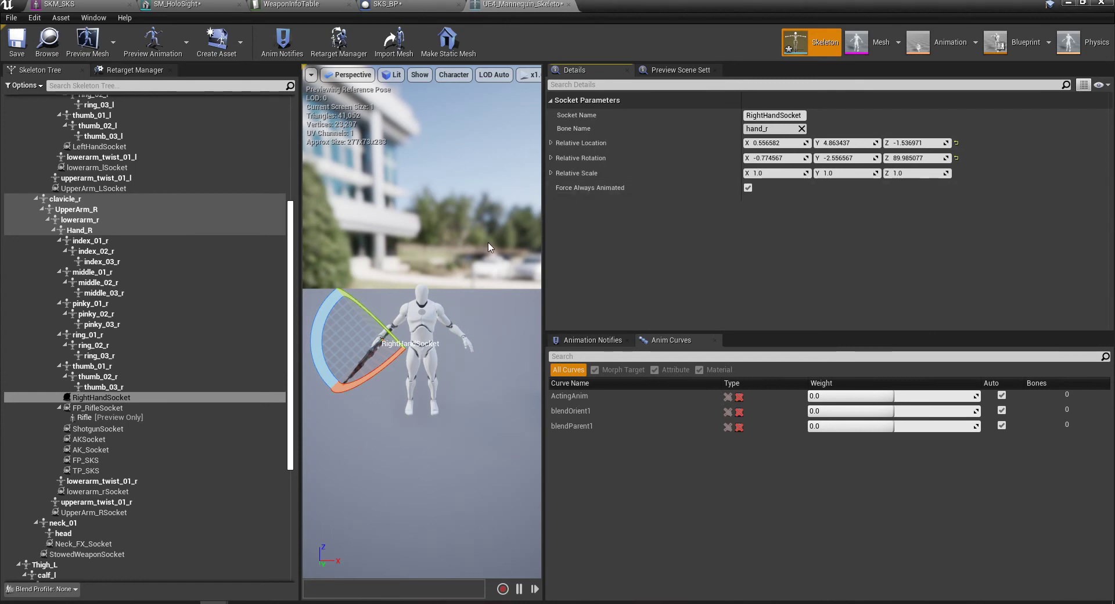
{"action": "left_click", "coordinate": [106, 470]}
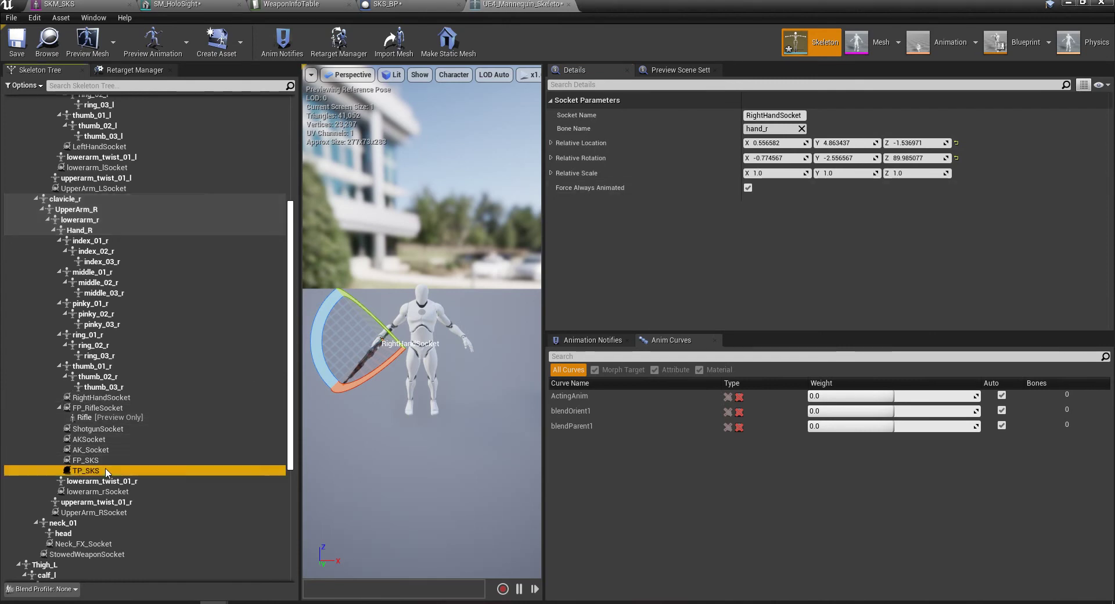
{"action": "right_click", "coordinate": [587, 142]}
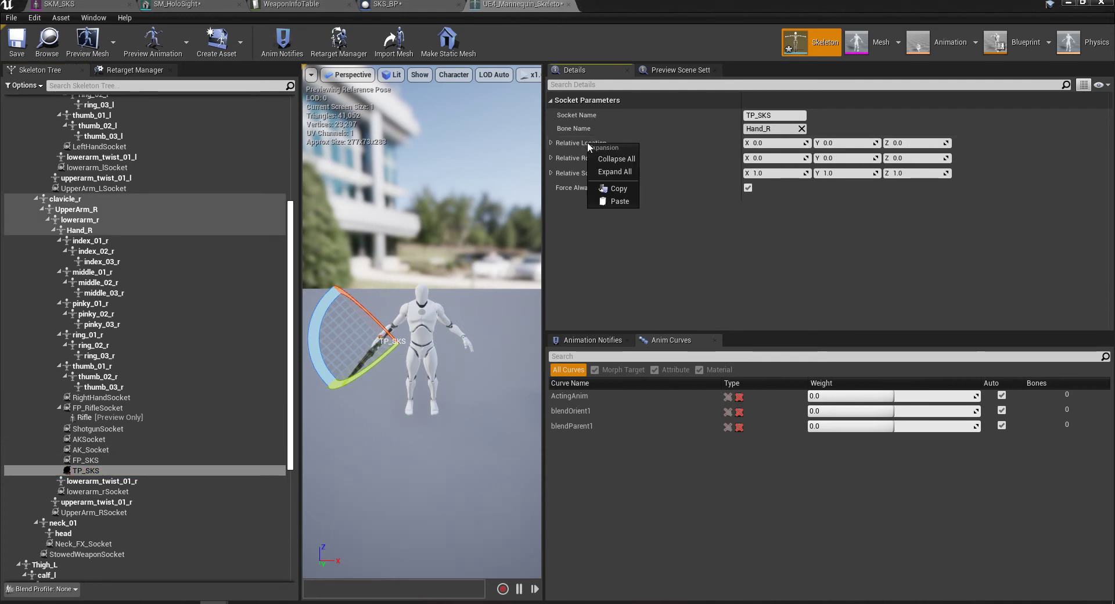
{"action": "left_click", "coordinate": [616, 202]}
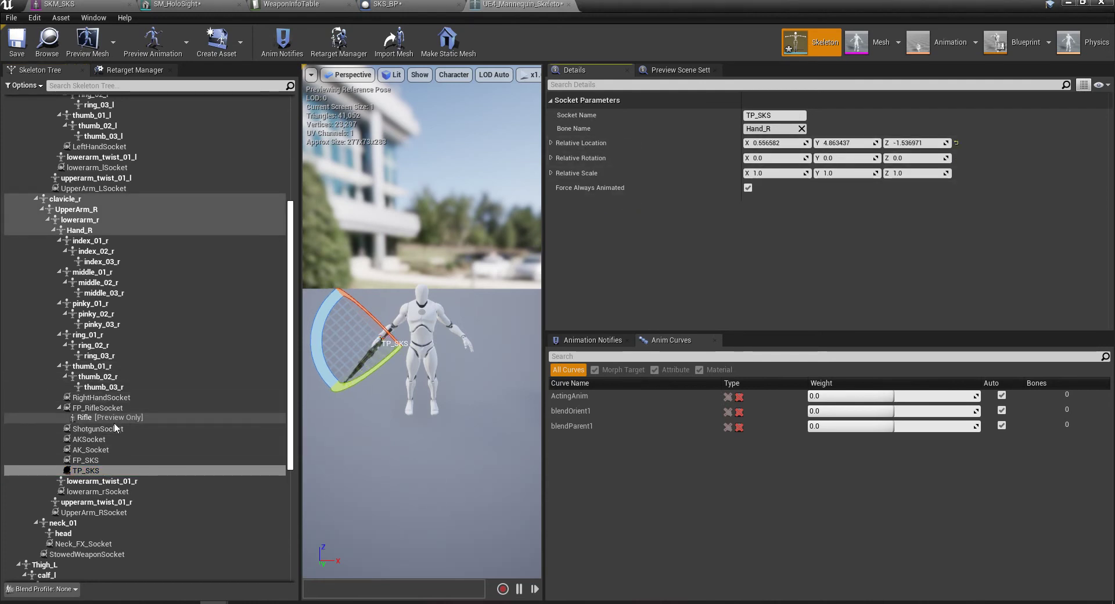
- Copy the relative rotation of RightHandSocket to the TP_SKS socket
{"action": "left_click", "coordinate": [117, 399]}
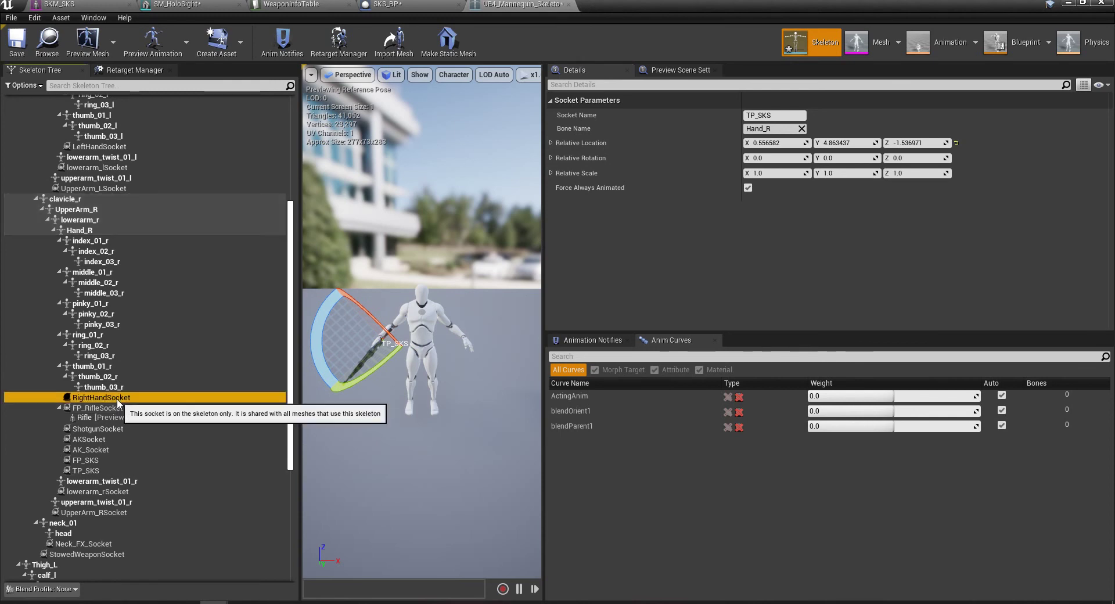
{"action": "right_click", "coordinate": [580, 157]}
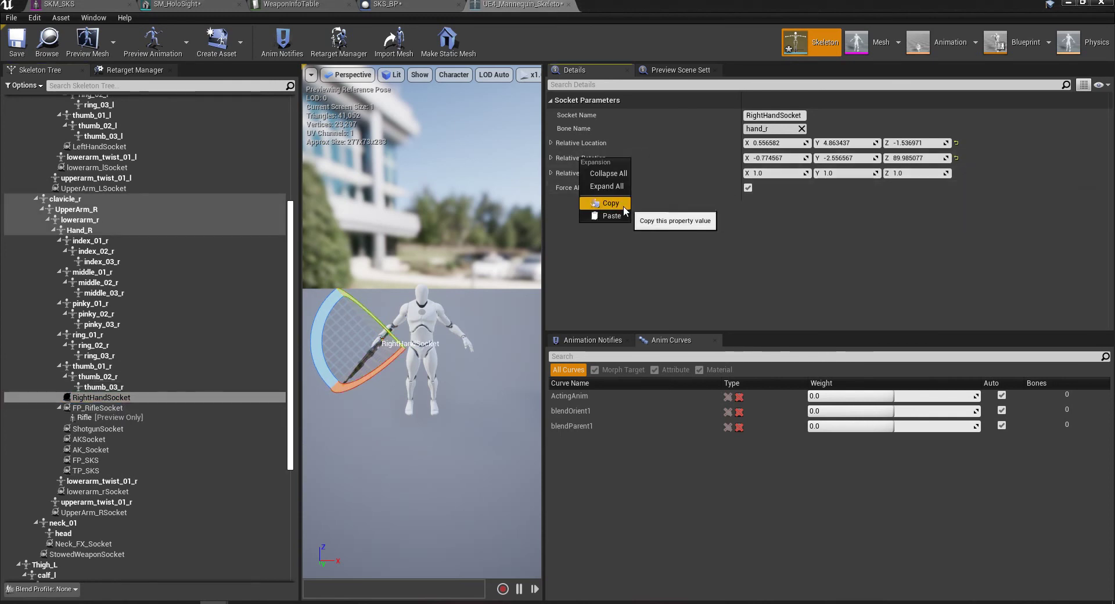
{"action": "left_click", "coordinate": [622, 206]}
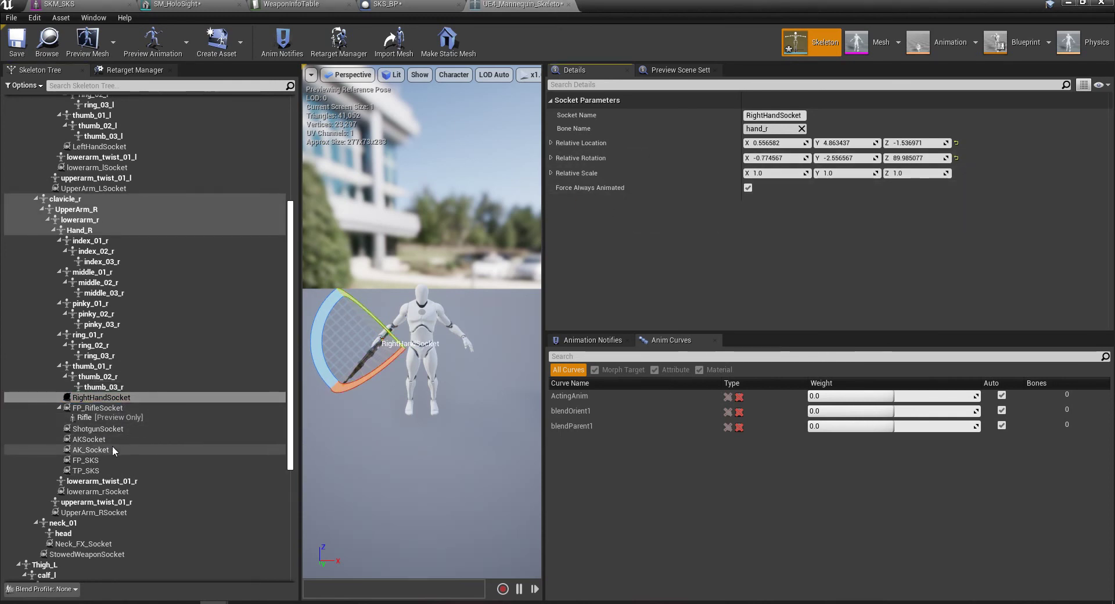
{"action": "left_click", "coordinate": [110, 471]}
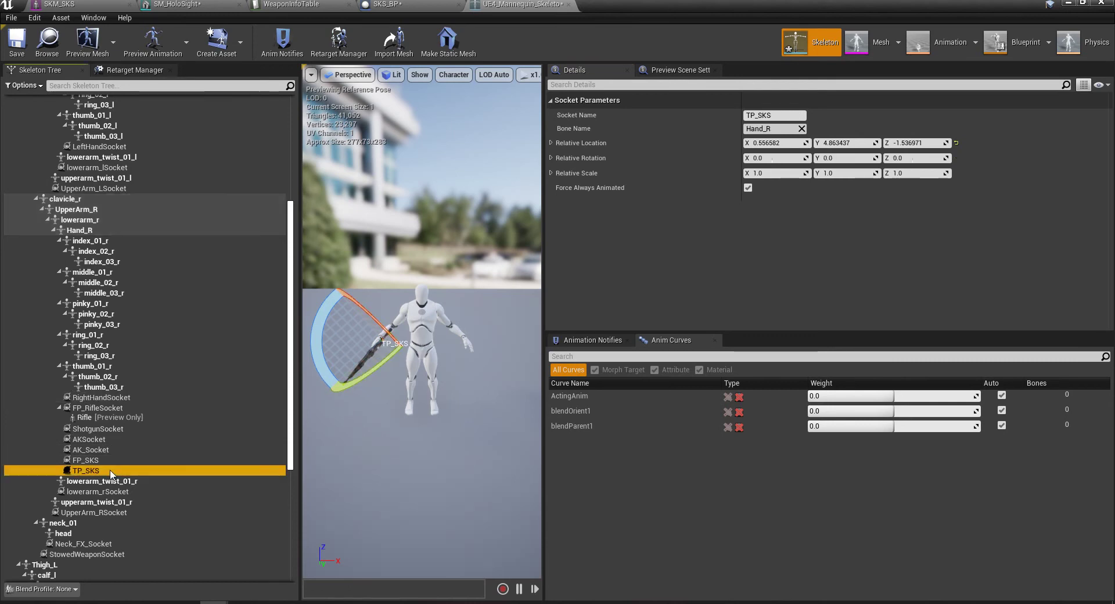
{"action": "right_click", "coordinate": [589, 157]}
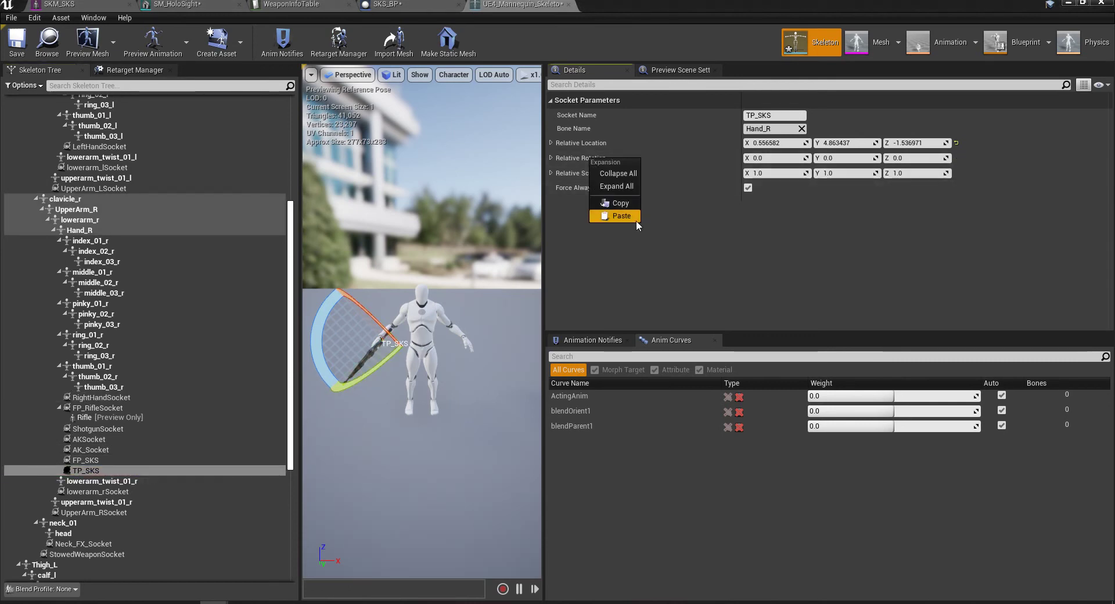
{"action": "left_click", "coordinate": [620, 216]}
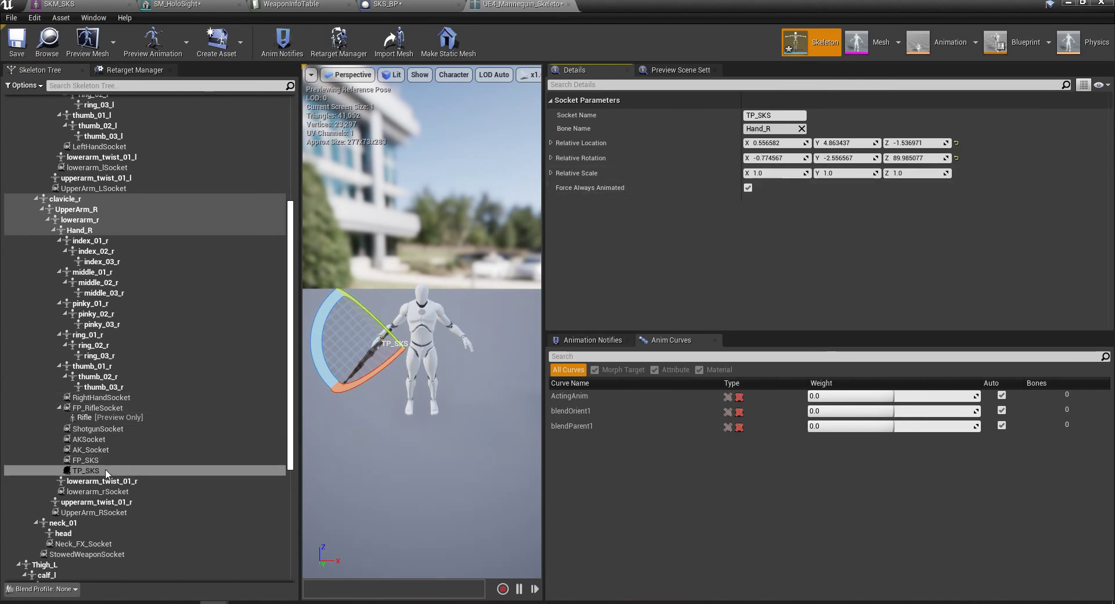
- Copy the relative location of FP_RifleSocket to the FP_SKS socket
{"action": "left_click", "coordinate": [107, 408]}
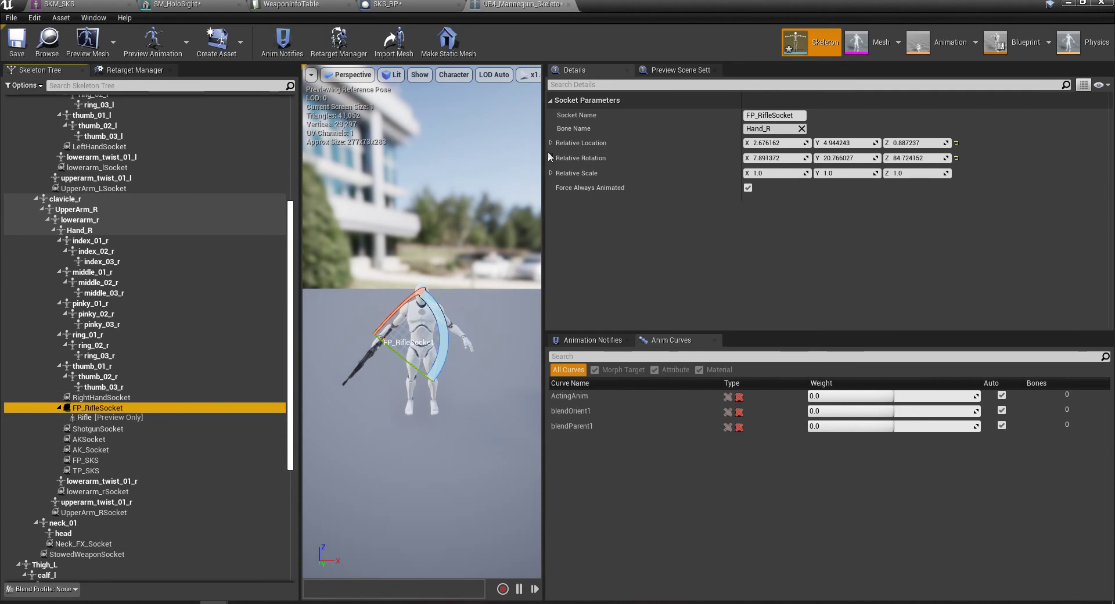
{"action": "right_click", "coordinate": [586, 141]}
{"action": "left_click", "coordinate": [606, 188]}
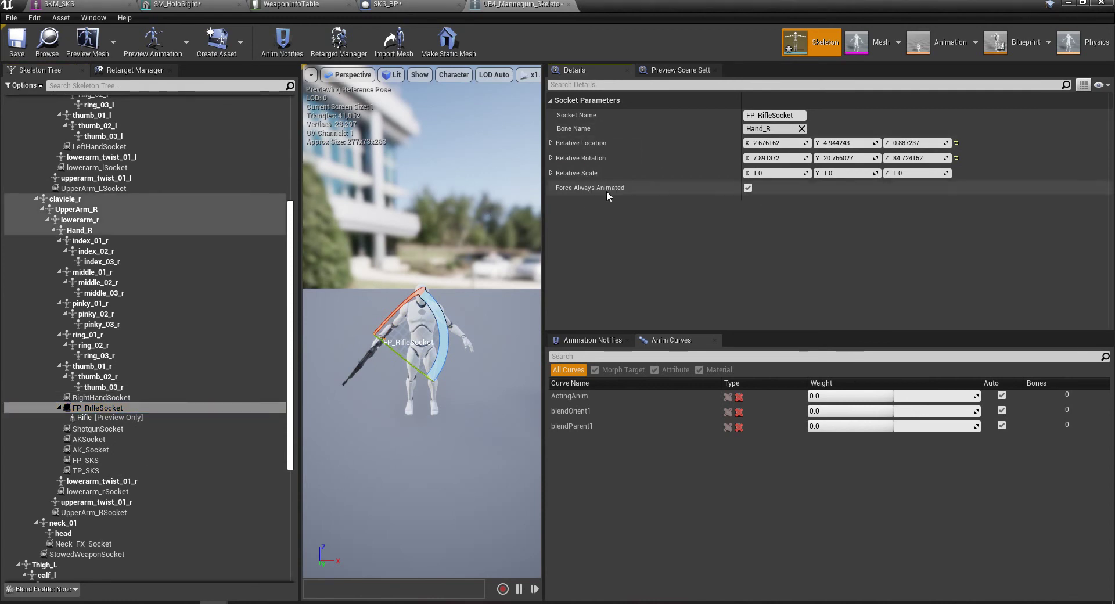
{"action": "left_click", "coordinate": [90, 460]}
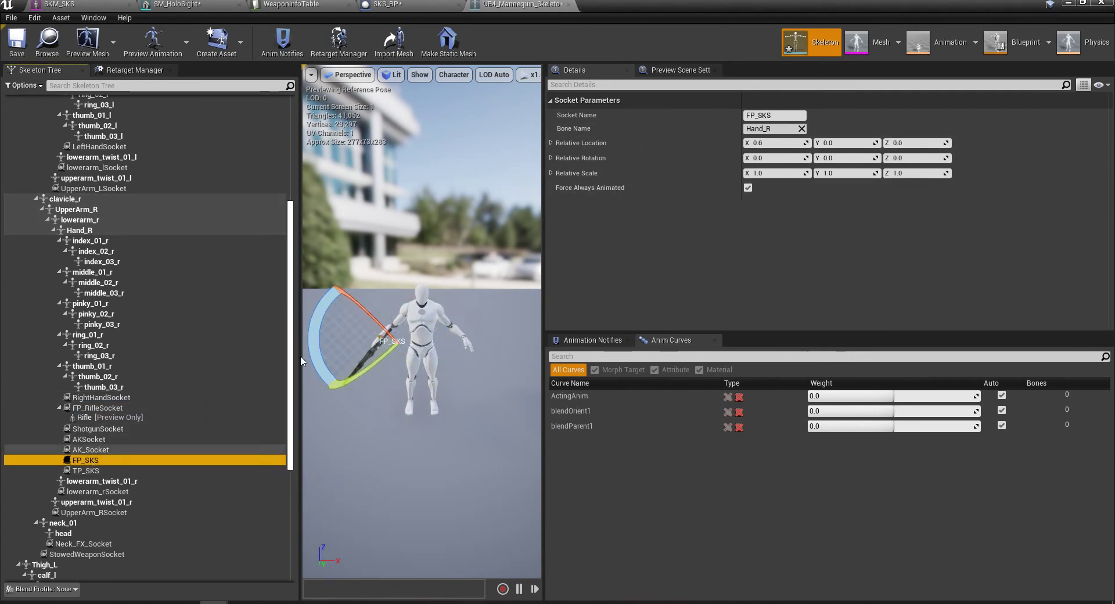
{"action": "right_click", "coordinate": [583, 145]}
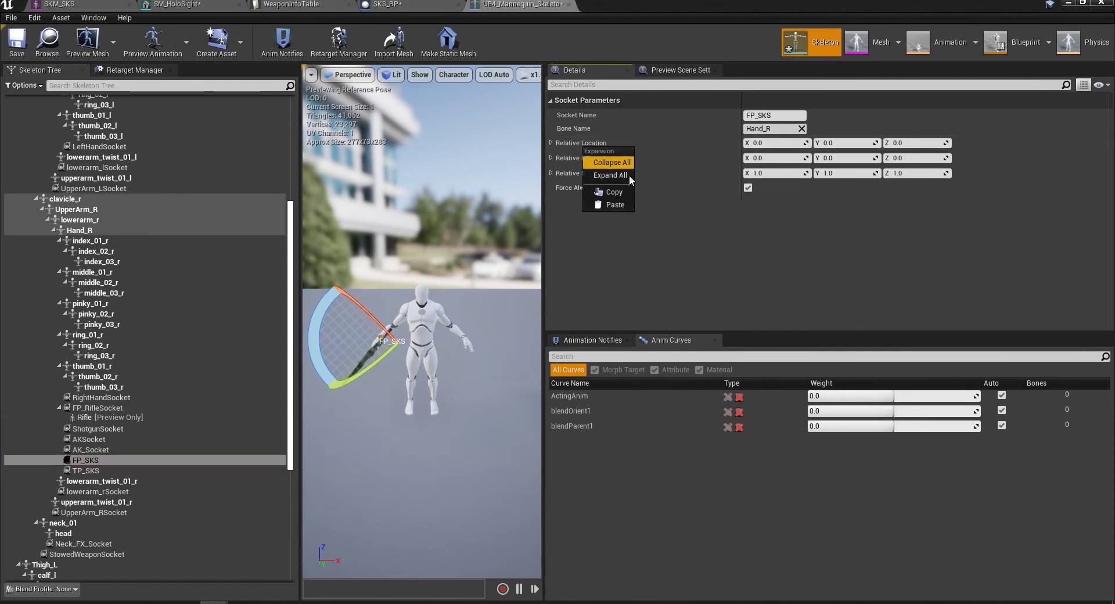
{"action": "left_click", "coordinate": [613, 205]}
- Copy the relative rotation of FP_RifleSocket to the FP_SKS socket and save the skeleton
{"action": "left_click", "coordinate": [143, 408]}
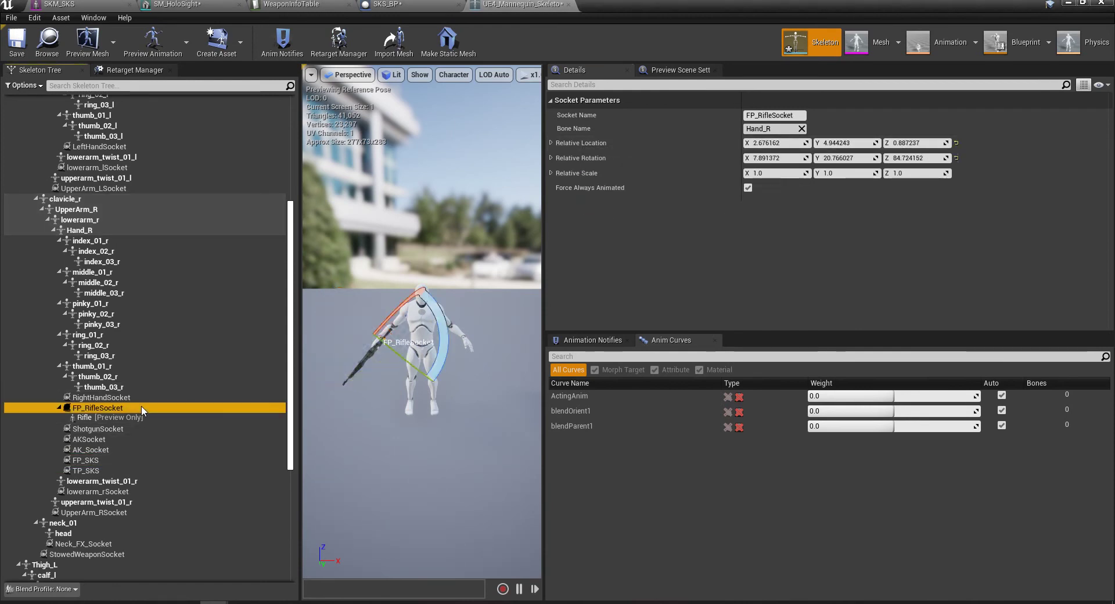
{"action": "right_click", "coordinate": [595, 164]}
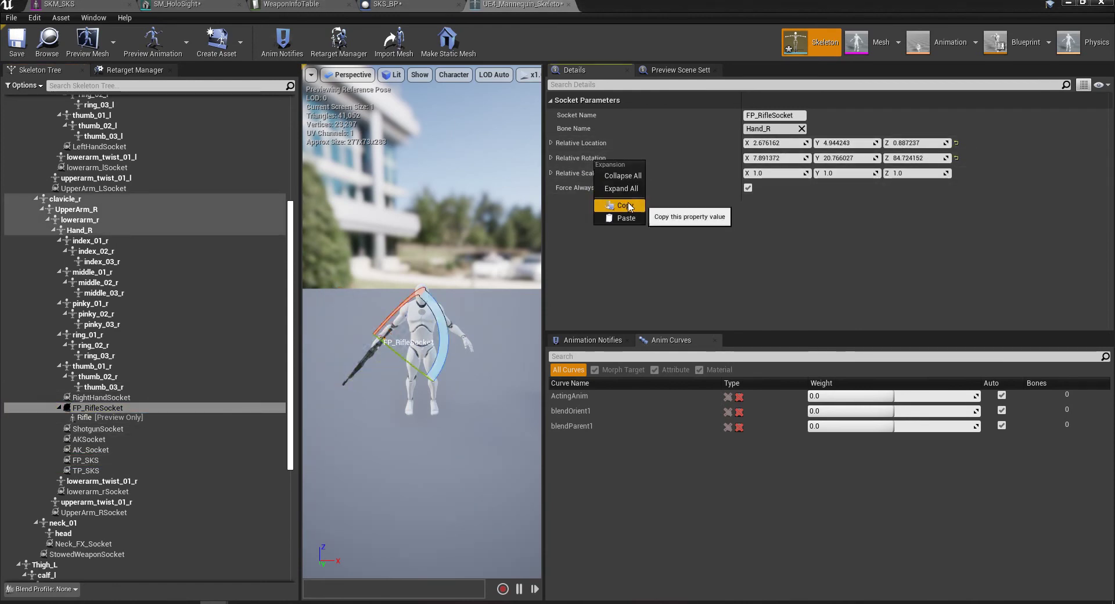
{"action": "left_click", "coordinate": [613, 213]}
{"action": "left_click", "coordinate": [135, 462]}
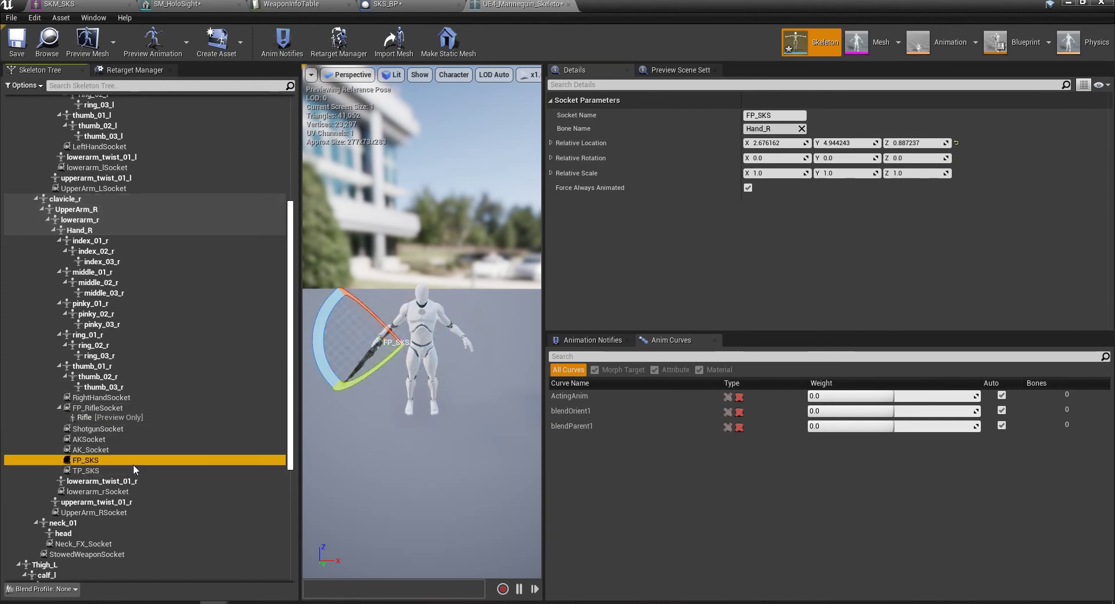
{"action": "right_click", "coordinate": [598, 158]}
{"action": "left_click", "coordinate": [629, 215]}
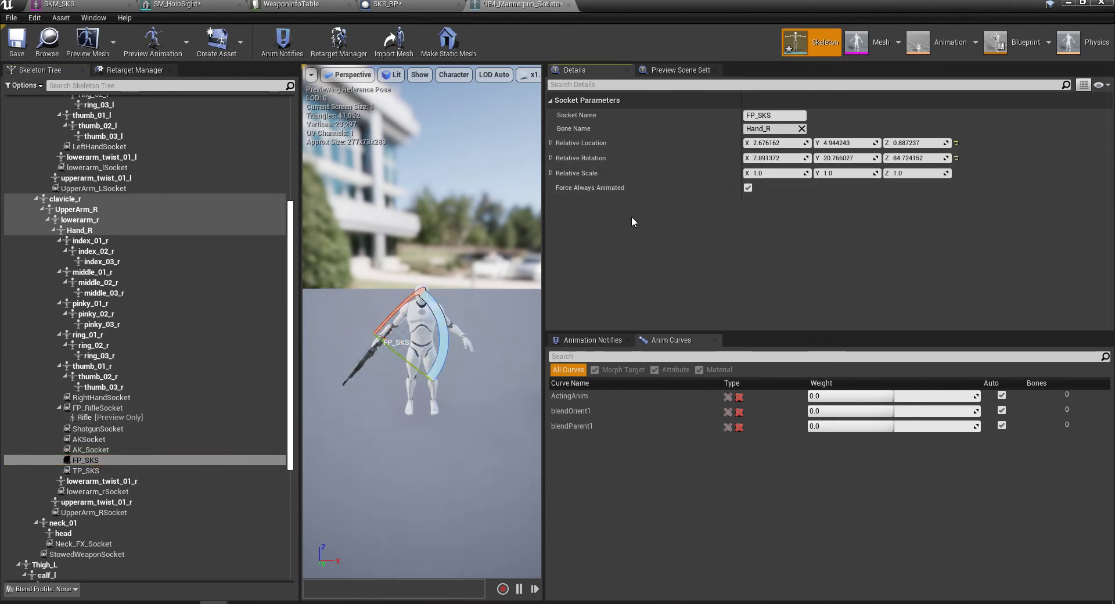
{"action": "left_click", "coordinate": [16, 53]}
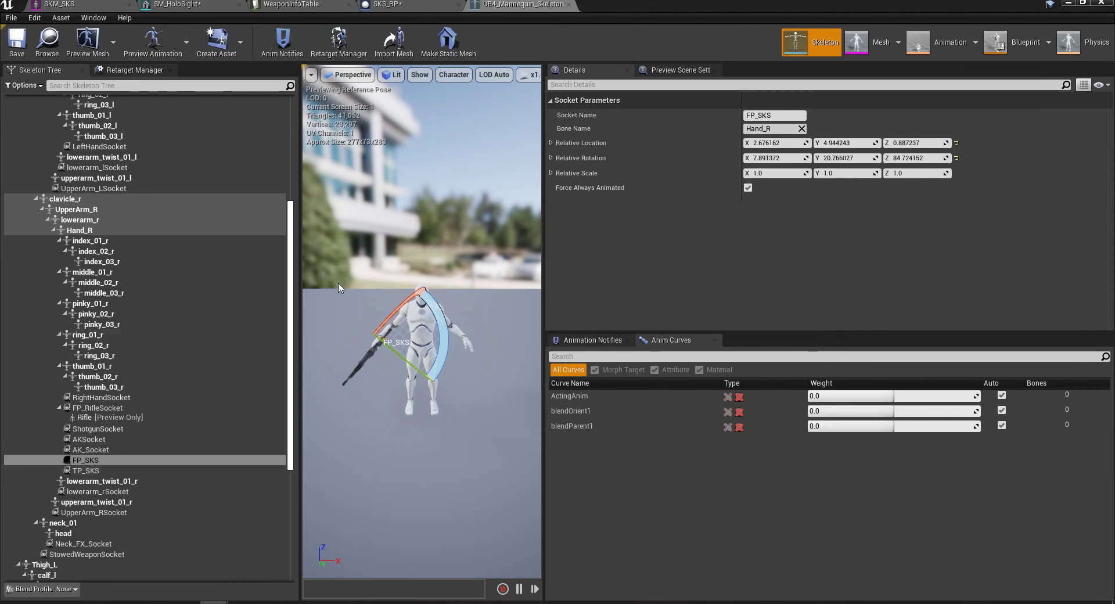
- In the SKS row of WeaponInfoTable, set FP_WeaponSocket to FP_SKS and TP_WeaponSocket to TP_SKS, and save the table
{"action": "left_click", "coordinate": [326, 11]}
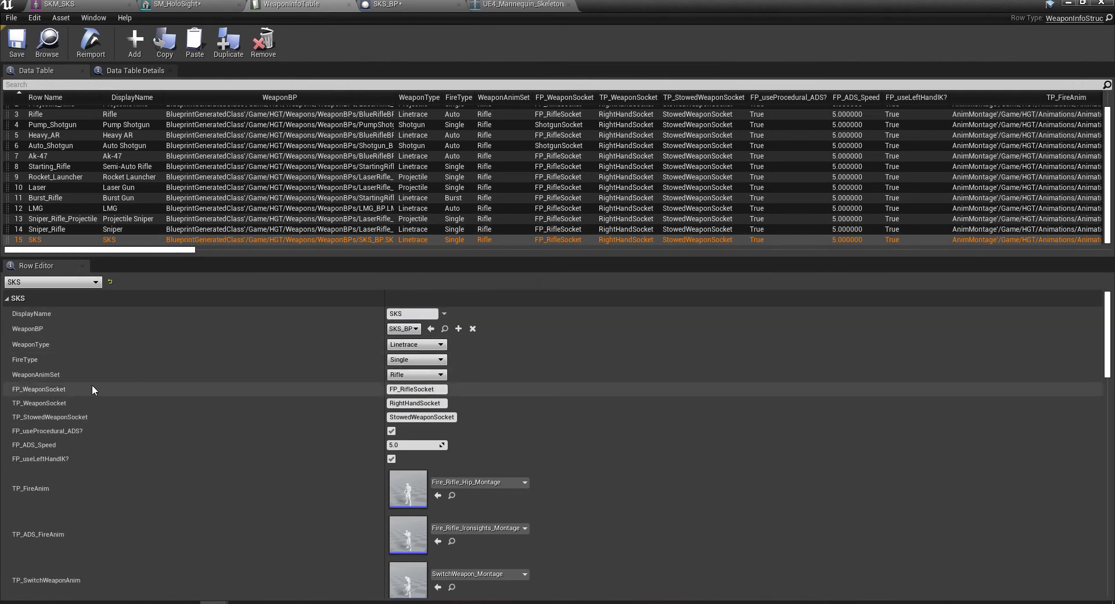
{"action": "left_click", "coordinate": [421, 389]}
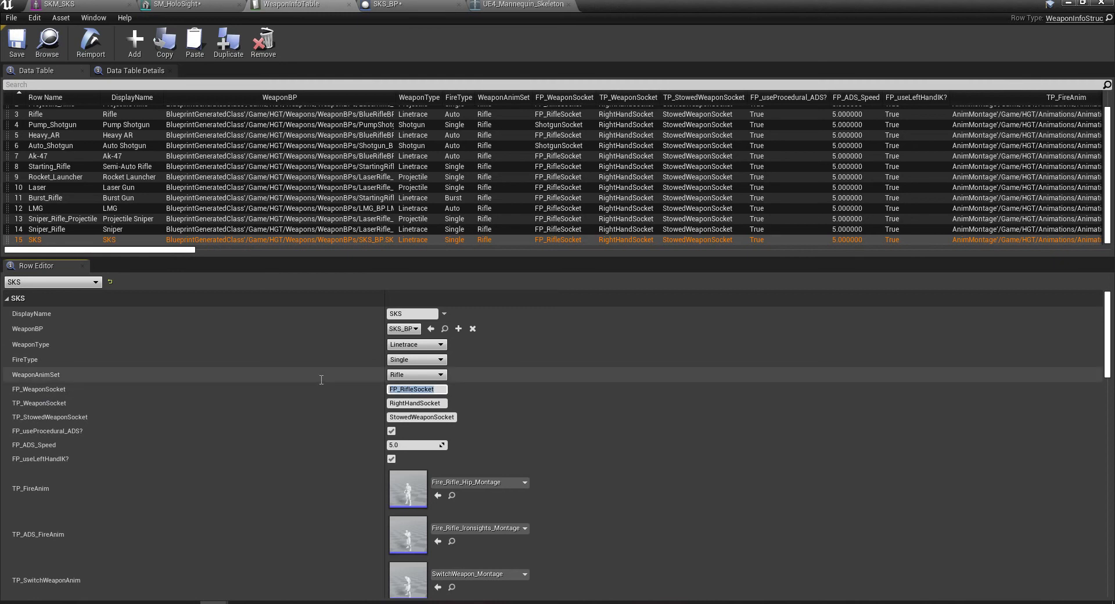
{"action": "type", "text": "FP_SKS"}
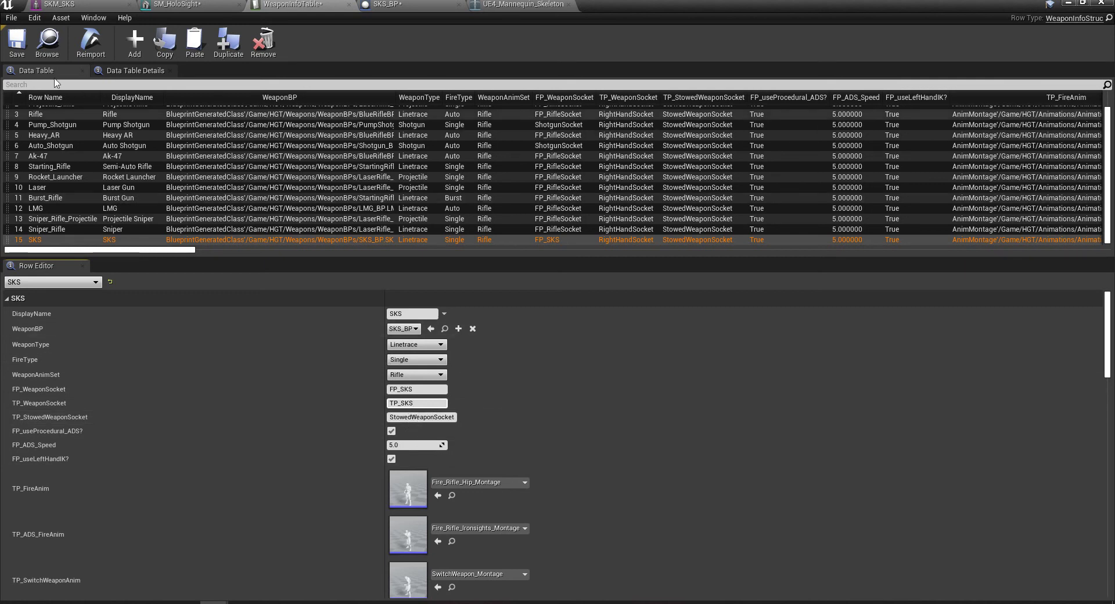
{"action": "left_click", "coordinate": [17, 55]}
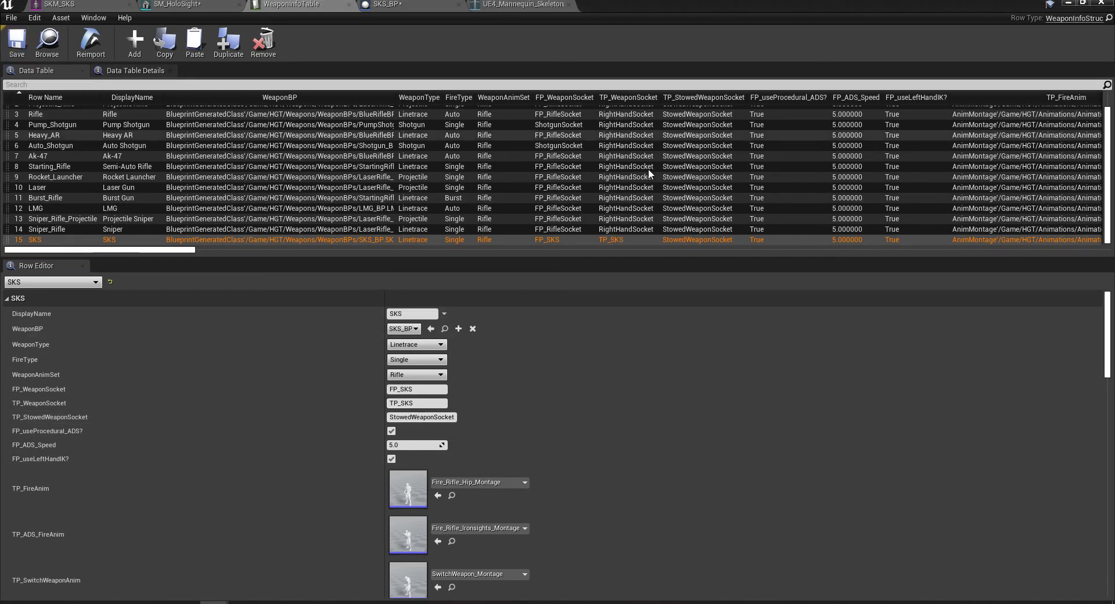
- Play-test the arena level, buying the SKS wall weapon and aiming it in first person
{"action": "left_click", "coordinate": [1068, 3]}
{"action": "left_click", "coordinate": [481, 54]}
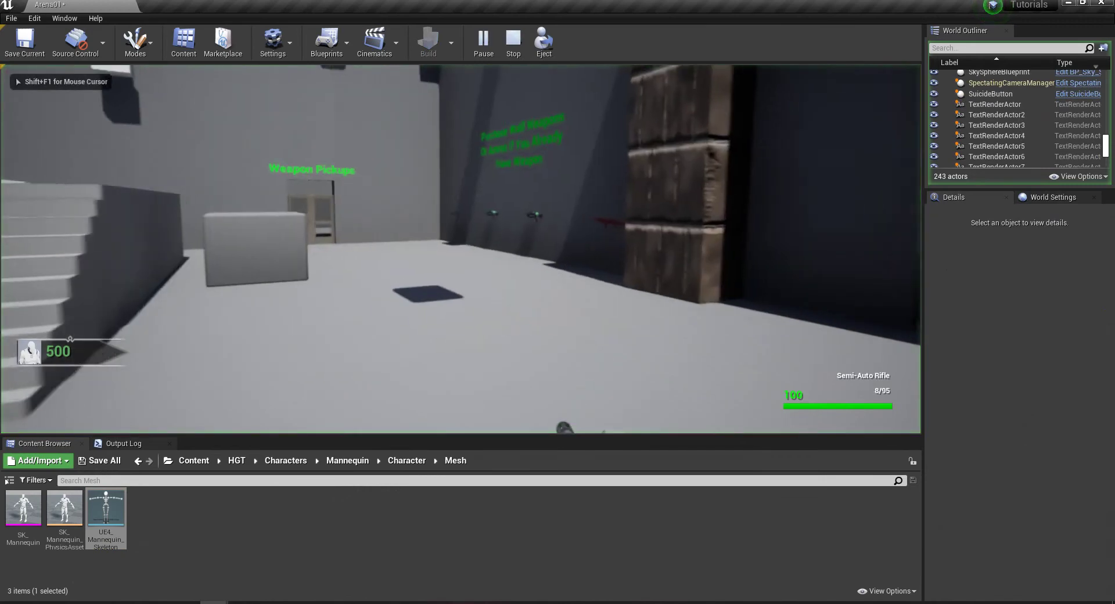
{"action": "key", "text": "e"}
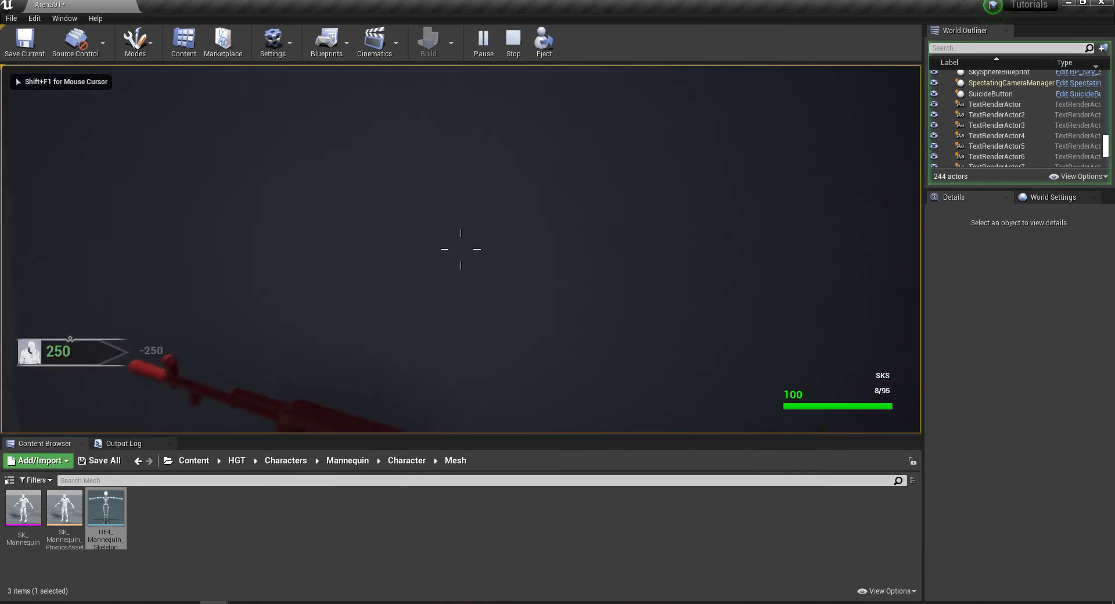
{"action": "right_click", "coordinate": [461, 249]}
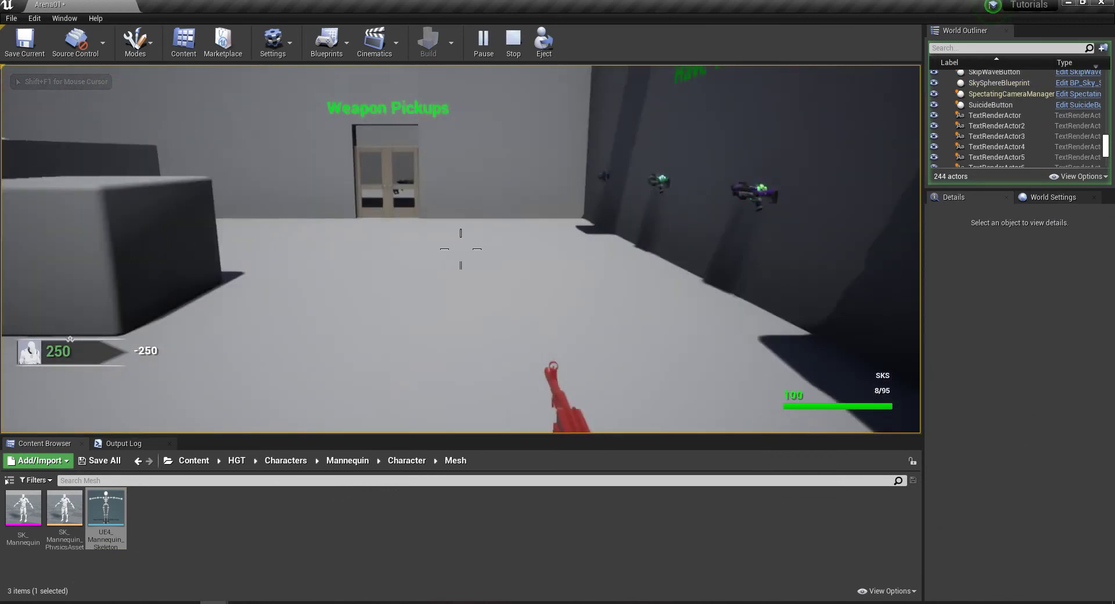
- Check the SKS in third-person view, including aiming, then switch to the Semi-Auto Rifle, fire and reload it
{"action": "key", "text": "v"}
{"action": "right_click", "coordinate": [460, 249]}
{"action": "key", "text": "1"}
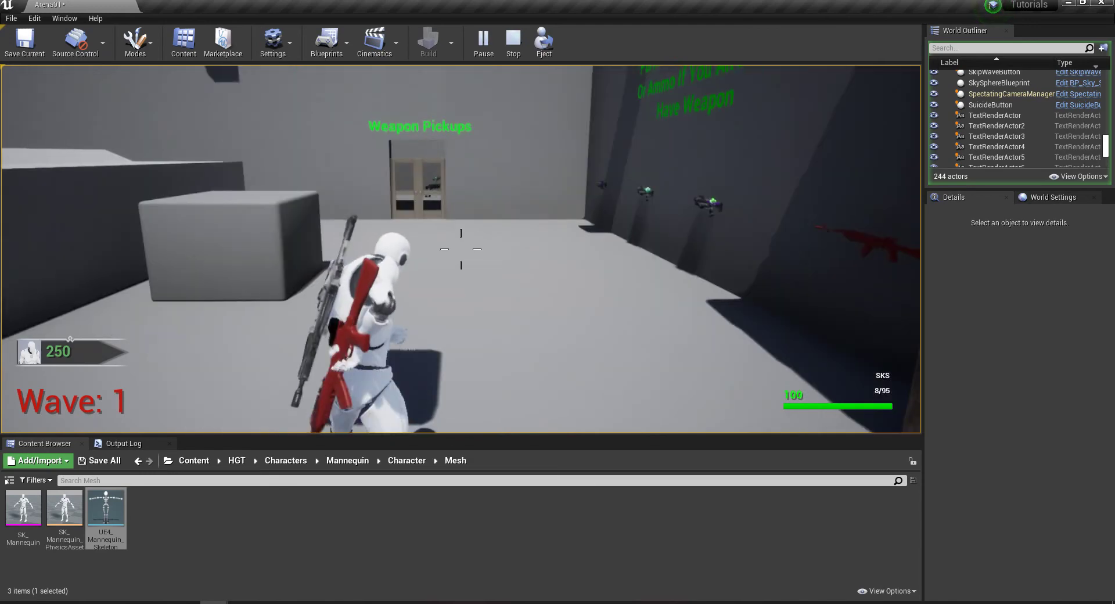
{"action": "key", "text": "w"}
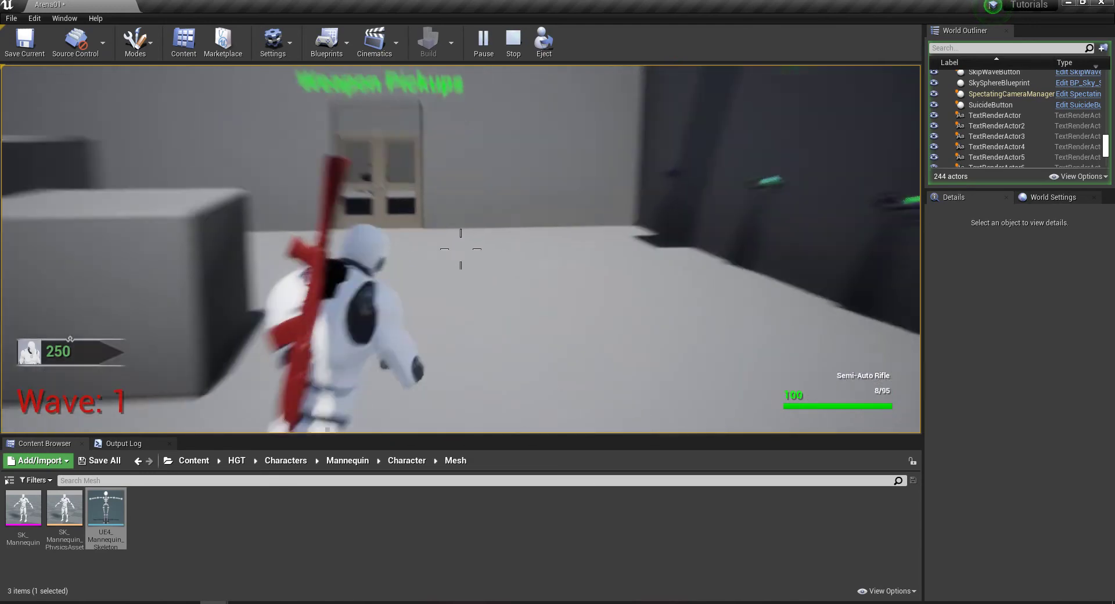
{"action": "left_click", "coordinate": [461, 249]}
{"action": "key", "text": "r"}
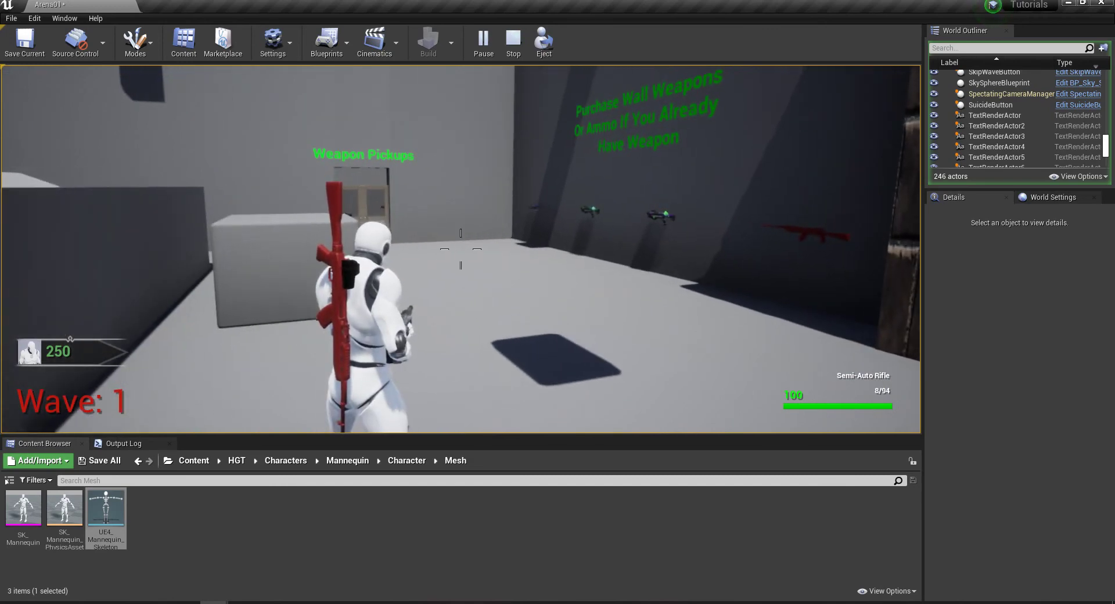
- Examine the StowedWeaponSocket settings on the mannequin skeleton, and end the running play session
{"action": "key", "text": "alt+Tab"}
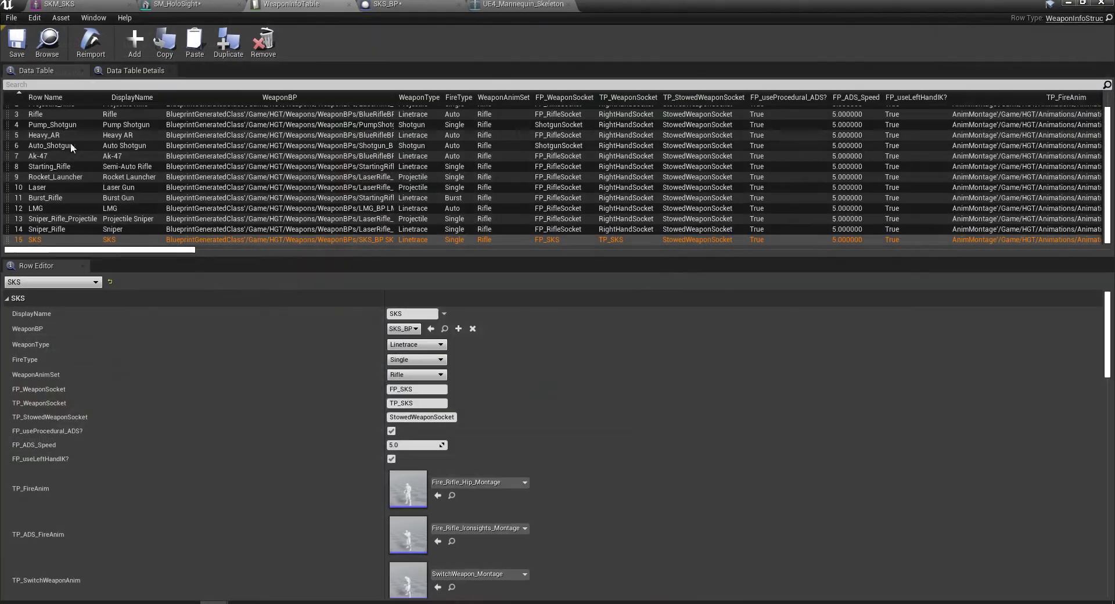
{"action": "left_click", "coordinate": [485, 10]}
{"action": "scroll", "coordinate": [217, 343], "scroll_direction": "down", "scroll_amount": 3}
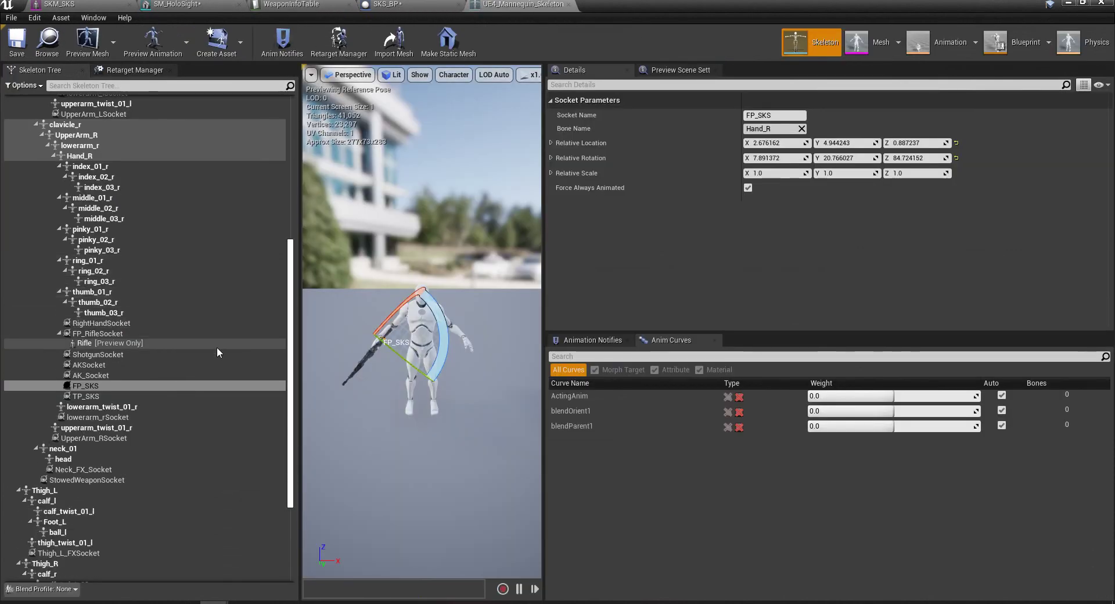
{"action": "scroll", "coordinate": [217, 347], "scroll_direction": "down", "scroll_amount": 2}
{"action": "left_click", "coordinate": [90, 444]}
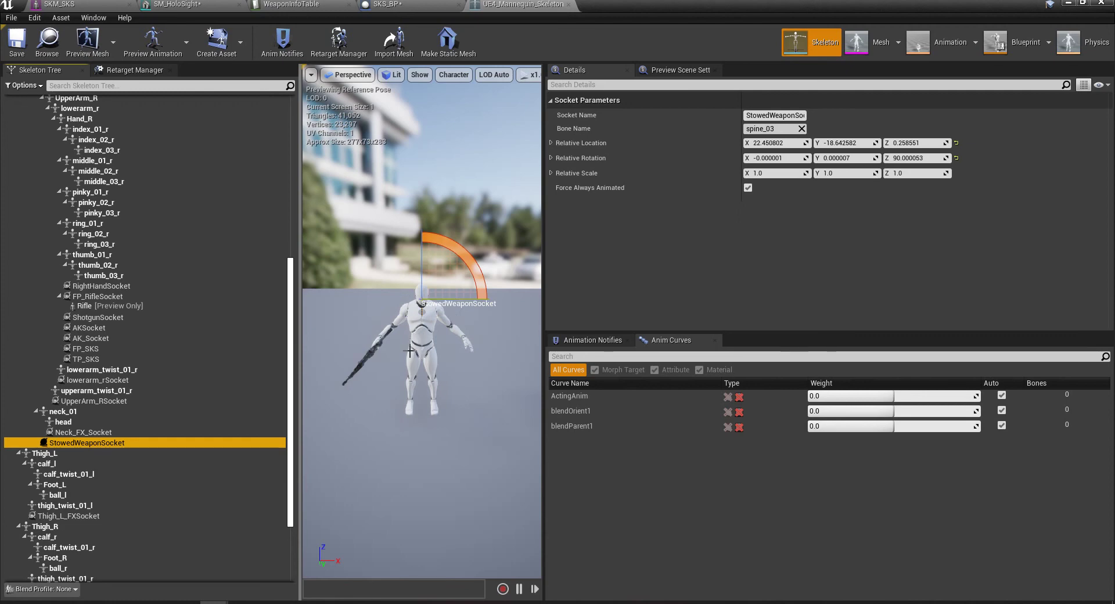
{"action": "left_click", "coordinate": [385, 6]}
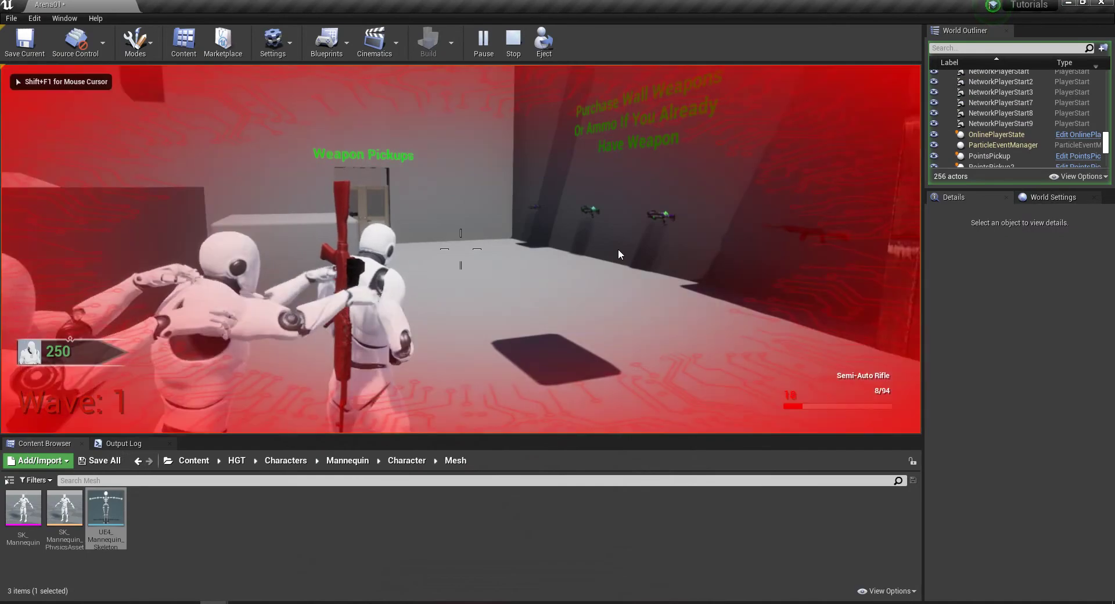
{"action": "key", "text": "Escape"}
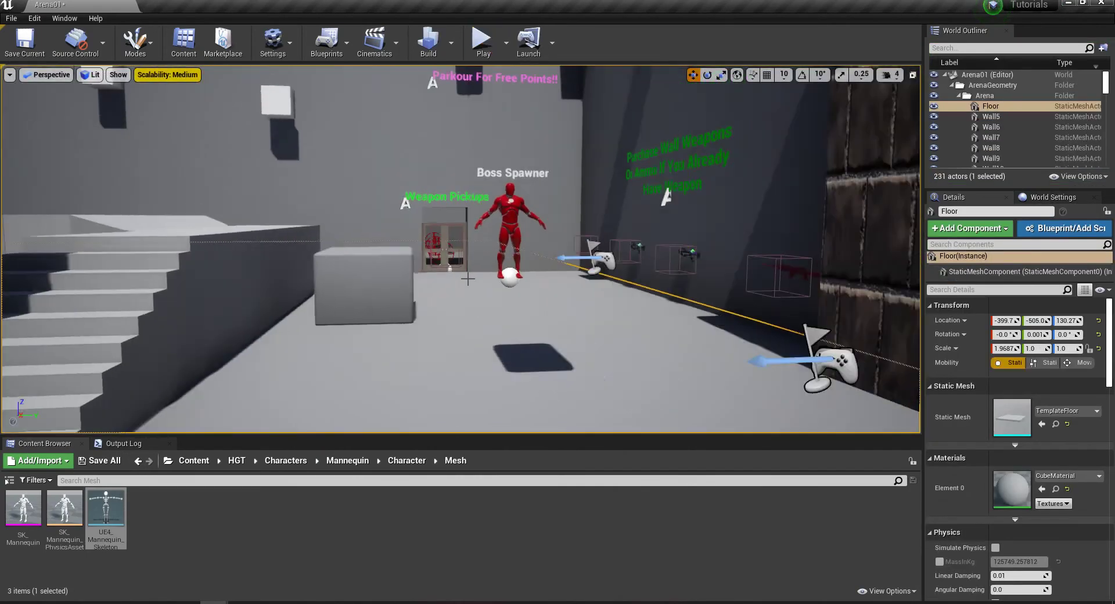
{"action": "key", "text": "alt+Tab"}
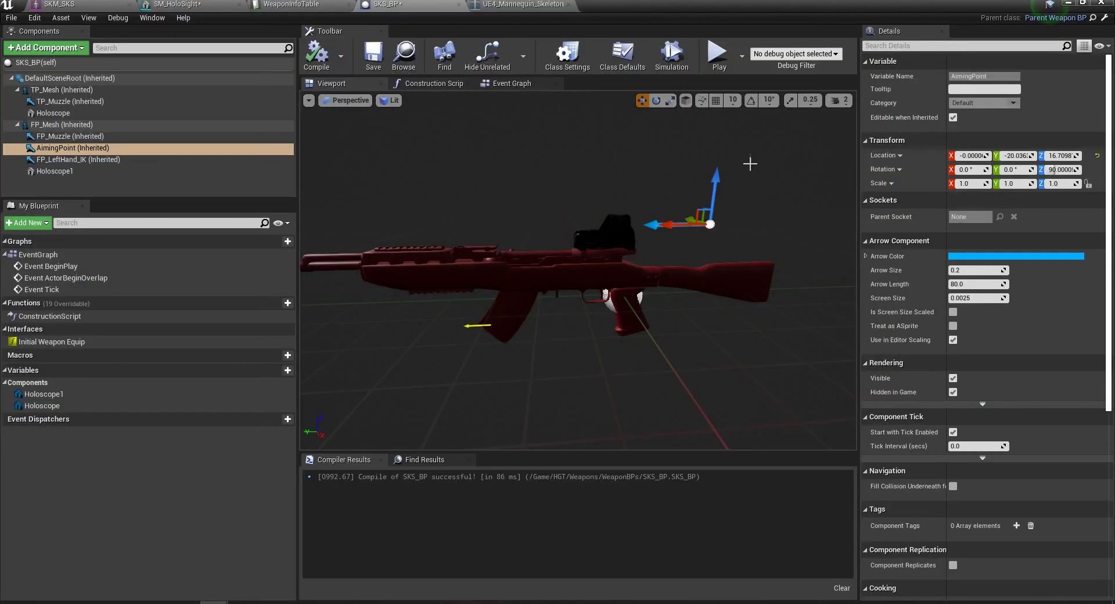
{"action": "key", "text": "alt+Tab"}
{"action": "key", "text": "Escape"}
{"action": "key", "text": "alt+Tab"}
{"action": "key", "text": "alt+Tab"}
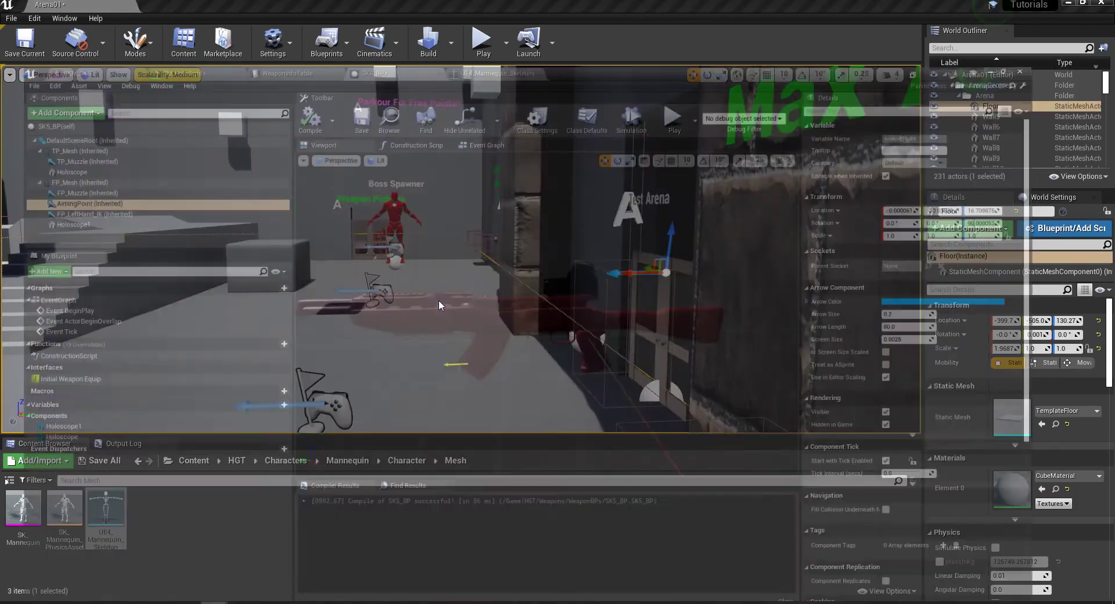
{"action": "key", "text": "alt+Tab"}
- Rotate the mannequin skeleton's TP_SKS socket to about X -2.61, Y -0.56, Z 151.13 and save the skeleton
{"action": "left_click", "coordinate": [506, 6]}
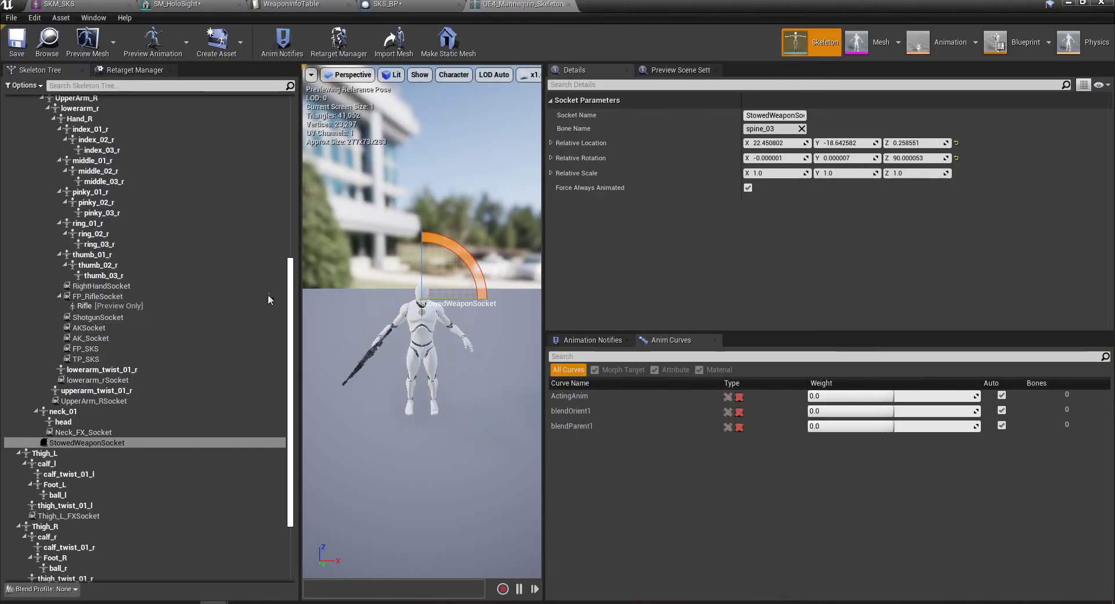
{"action": "left_click", "coordinate": [126, 356]}
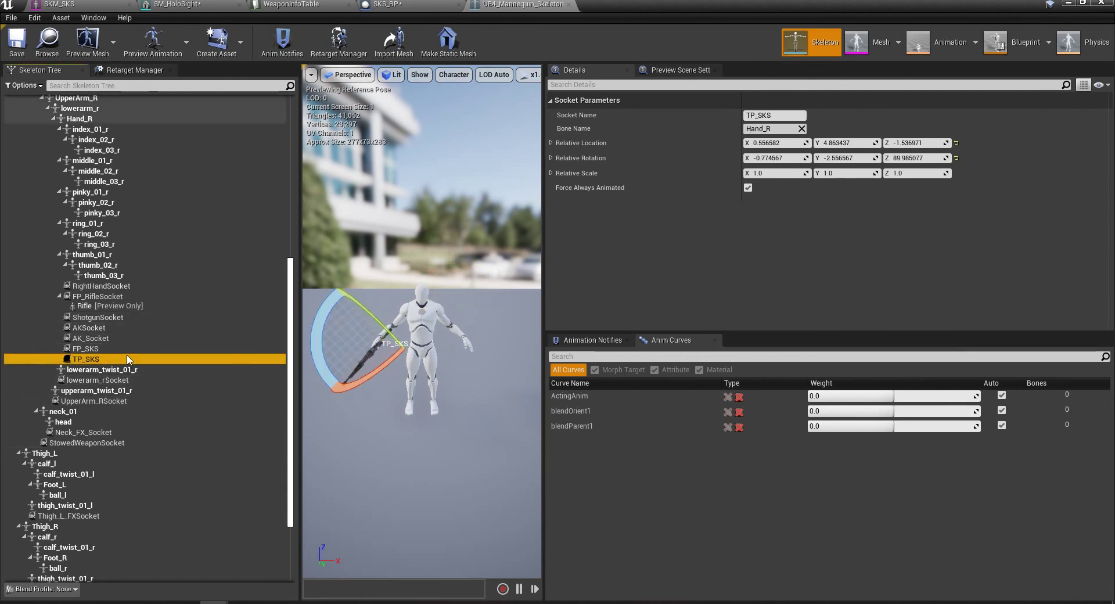
{"action": "key", "text": "f"}
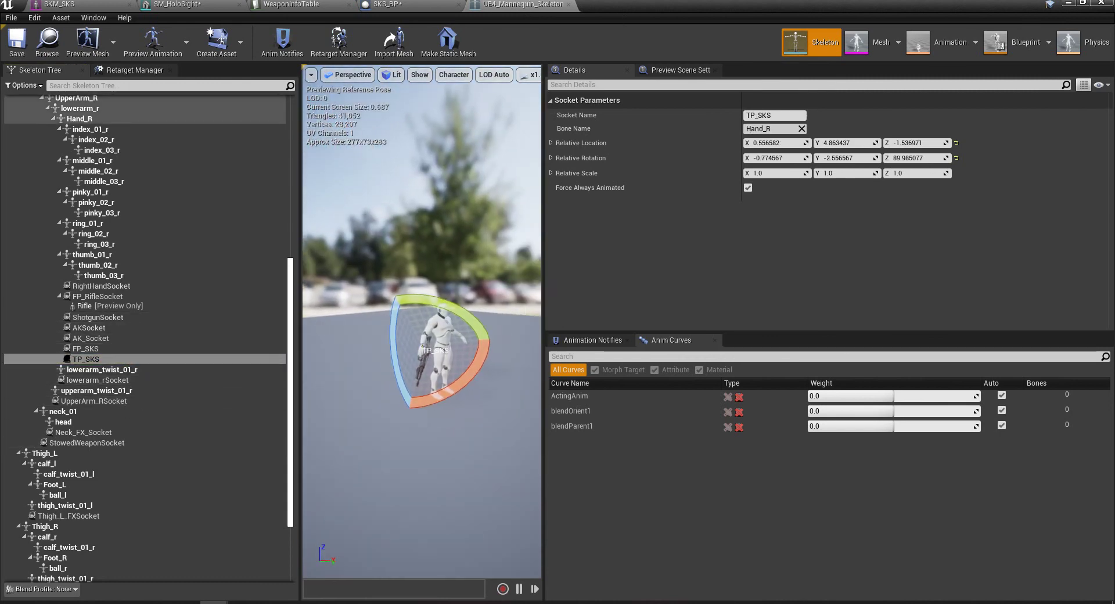
{"action": "left_click_drag", "start_coordinate": [394, 312], "coordinate": [434, 371]}
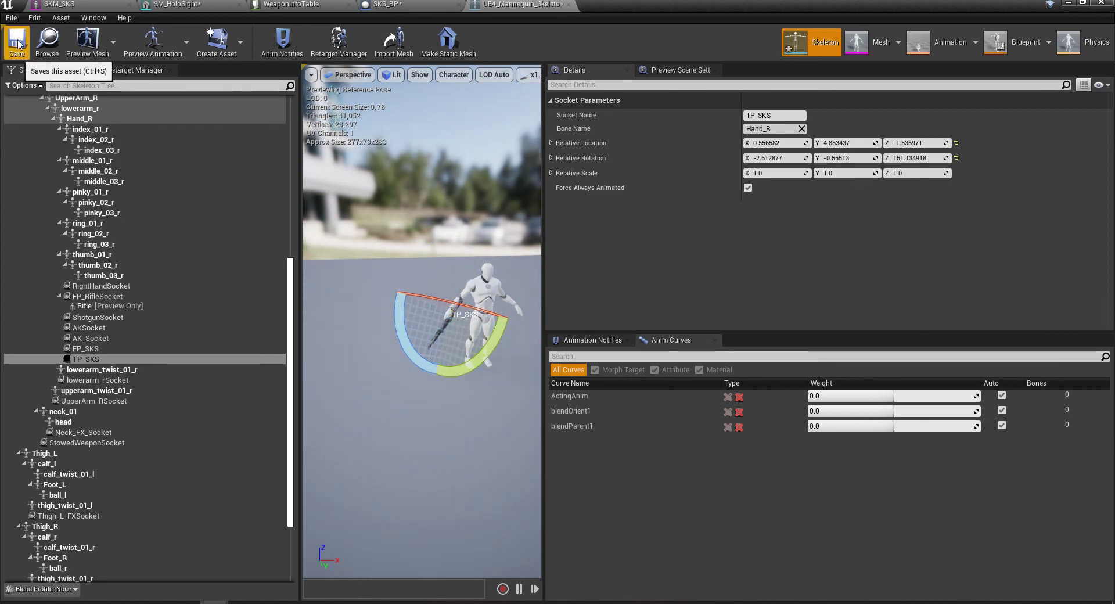
{"action": "left_click", "coordinate": [18, 44]}
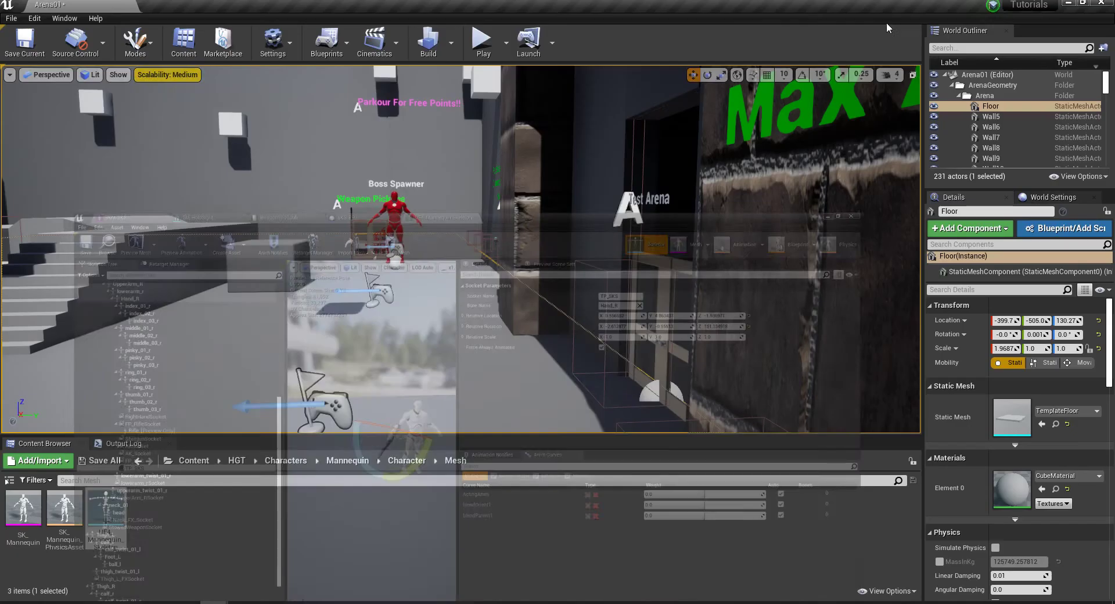
- Play-test the SKS in third-person view by buying it from the wall, aiming, firing and reloading
{"action": "left_click", "coordinate": [483, 40]}
{"action": "key", "text": "w"}
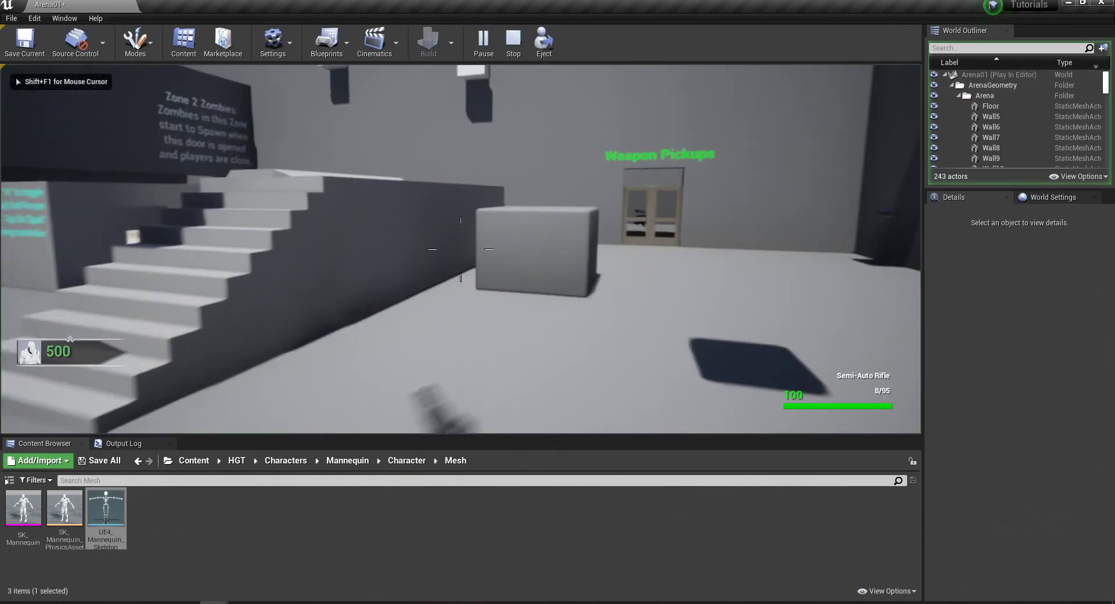
{"action": "key", "text": "v"}
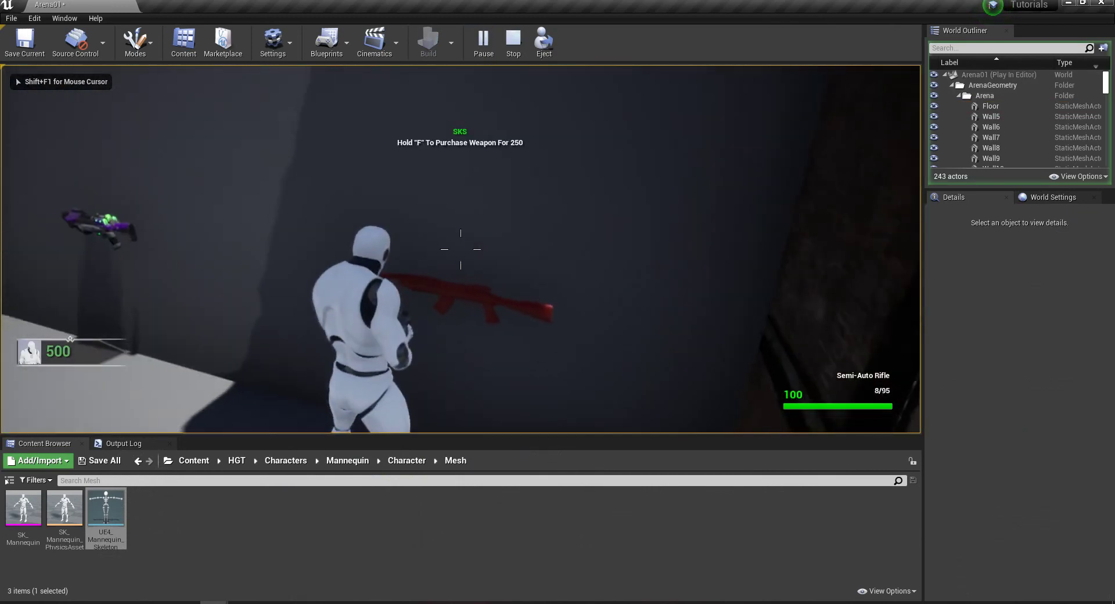
{"action": "key", "text": "f"}
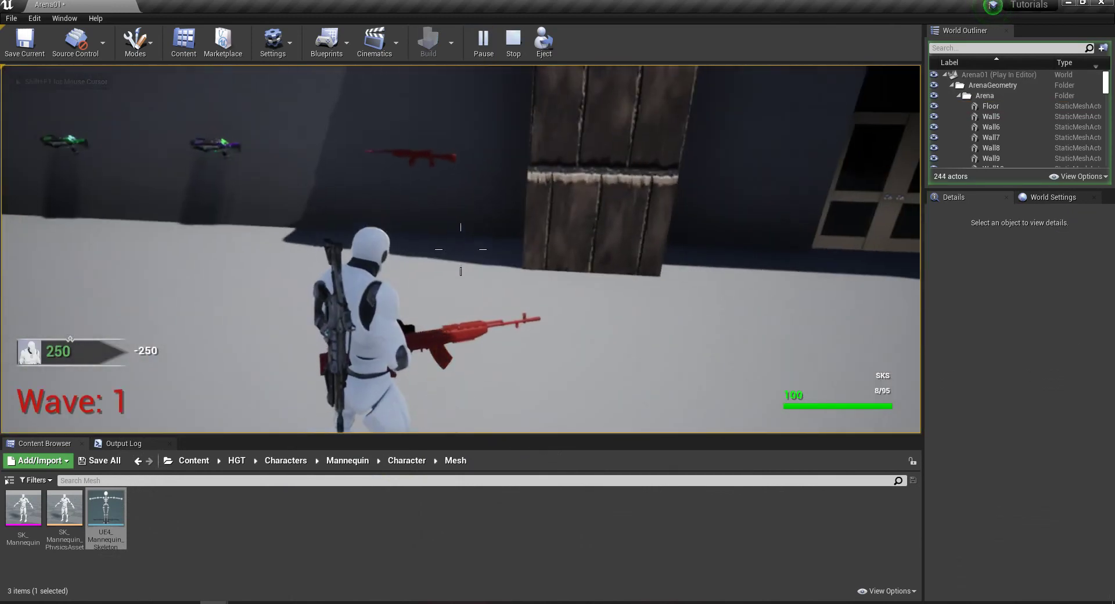
{"action": "right_click", "coordinate": [460, 249]}
{"action": "left_click", "coordinate": [460, 249]}
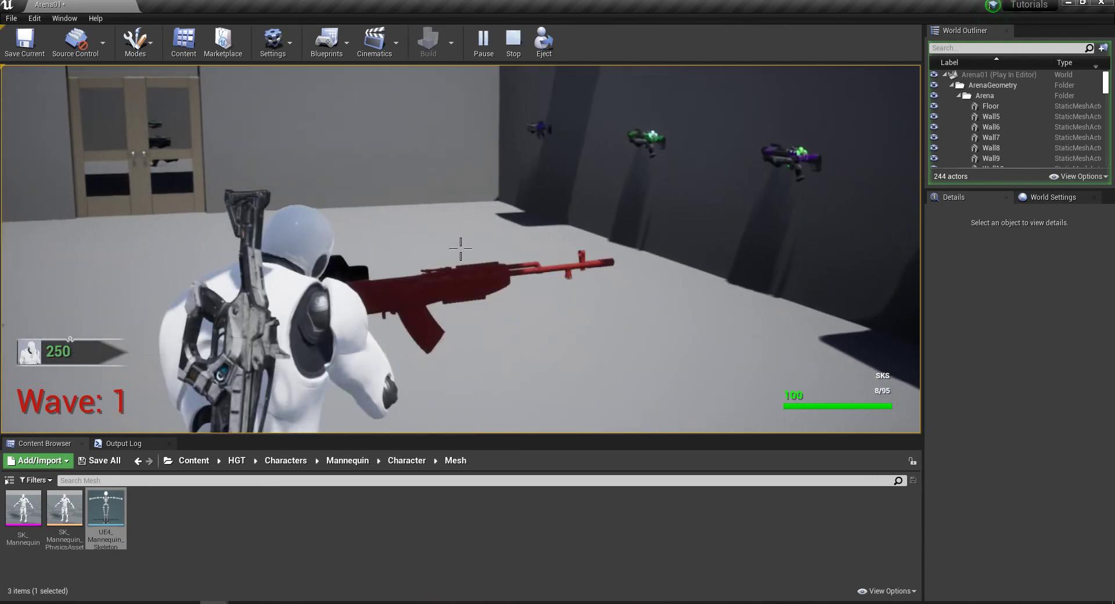
{"action": "left_click", "coordinate": [460, 249]}
{"action": "key", "text": "r"}
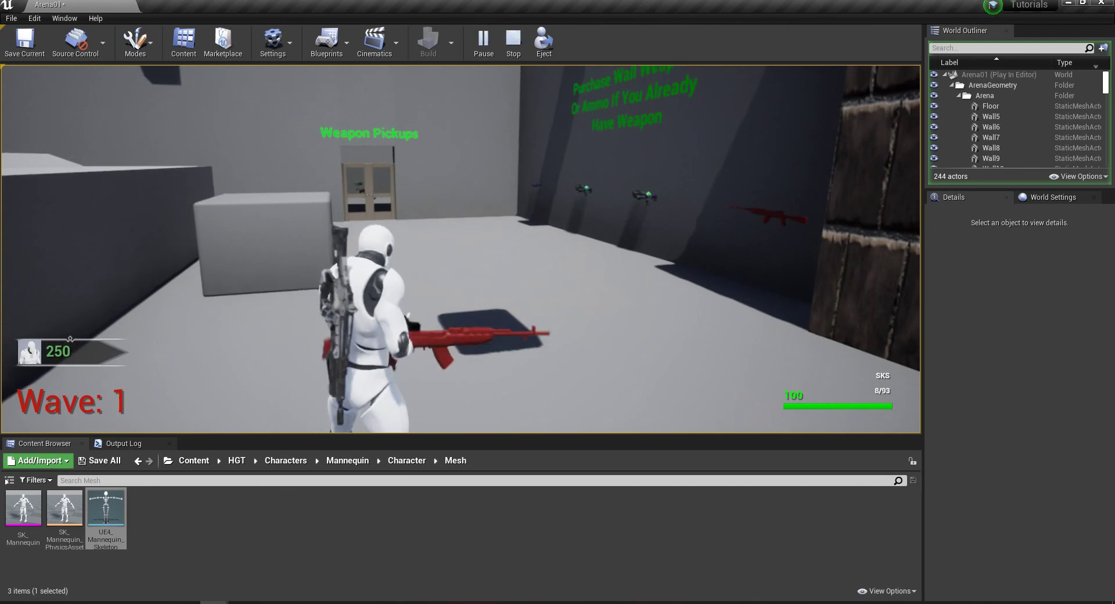
- Shrink the skeleton editor window and place it beside the running game with the TP_SKS socket selected
{"action": "key", "text": "alt+Tab"}
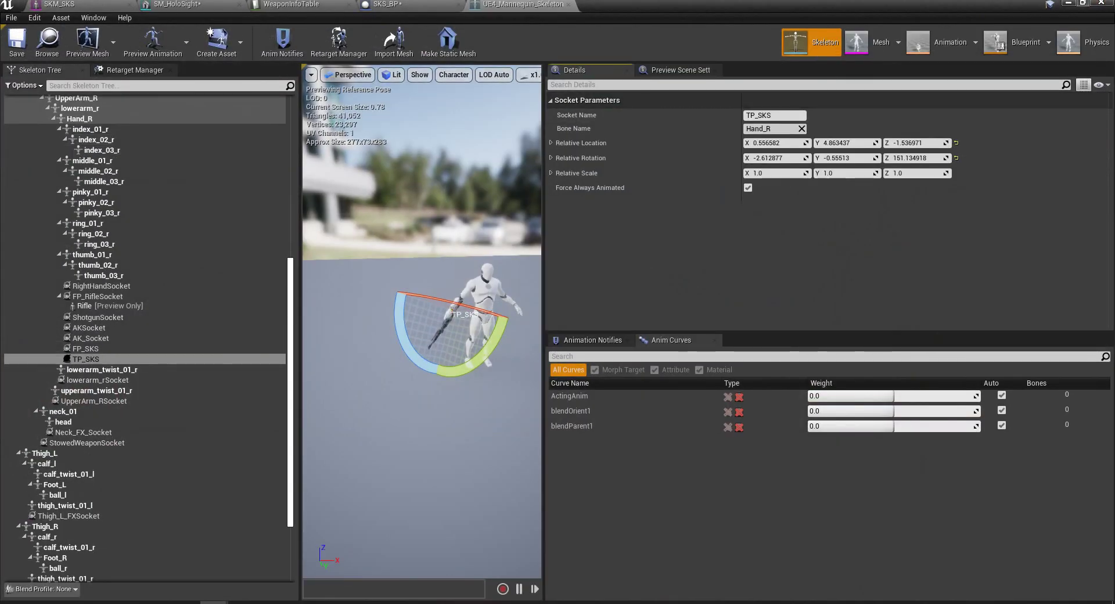
{"action": "key", "text": "super+Down"}
{"action": "left_click", "coordinate": [577, 495]}
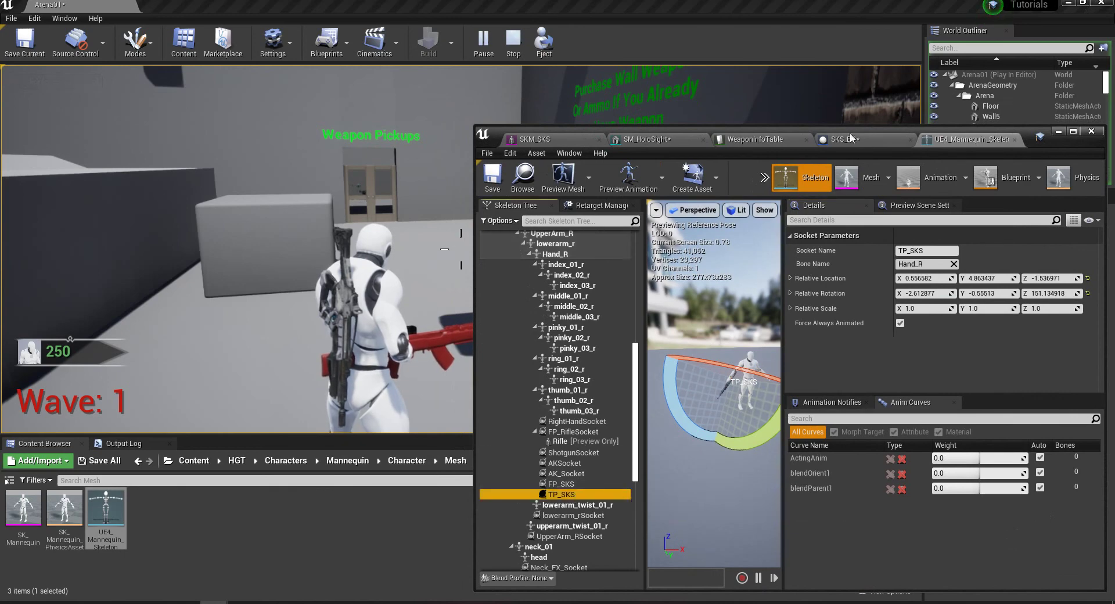
{"action": "left_click_drag", "start_coordinate": [1033, 138], "coordinate": [1102, 34]}
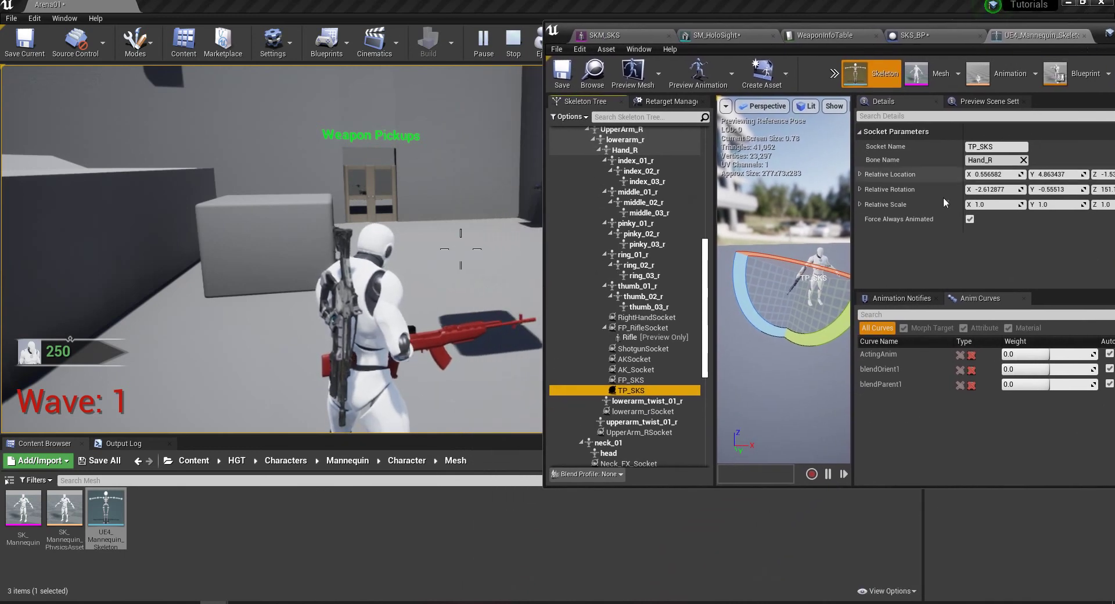
- Rotate the TP_SKS socket against the running game to about X 2.77, Y 3.05, Z 95.7, and save the skeleton
{"action": "left_click_drag", "start_coordinate": [776, 262], "coordinate": [777, 259]}
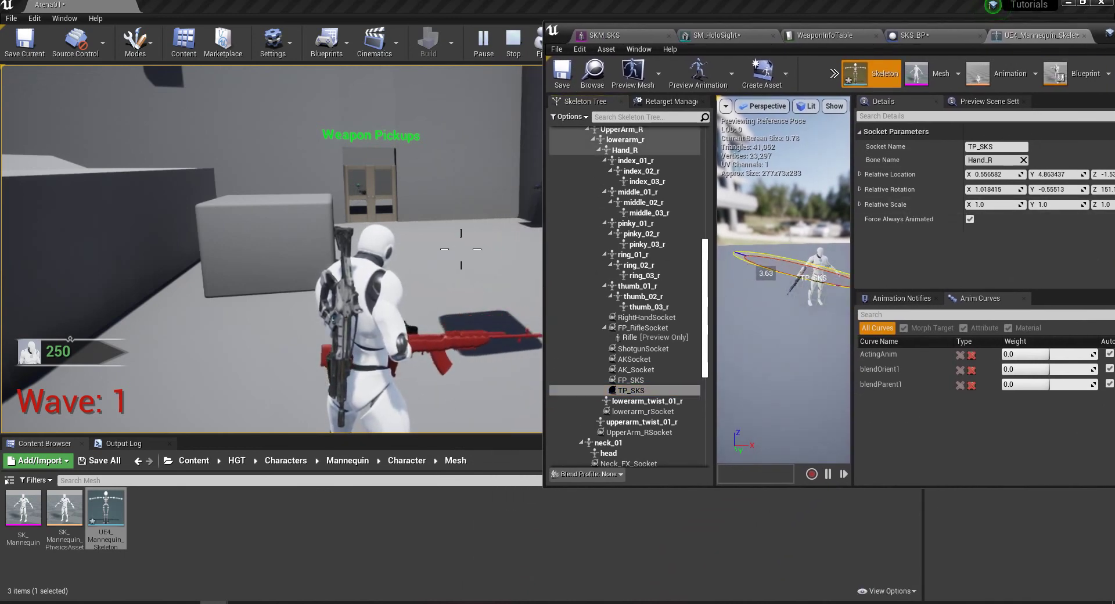
{"action": "left_click_drag", "start_coordinate": [775, 263], "coordinate": [777, 266]}
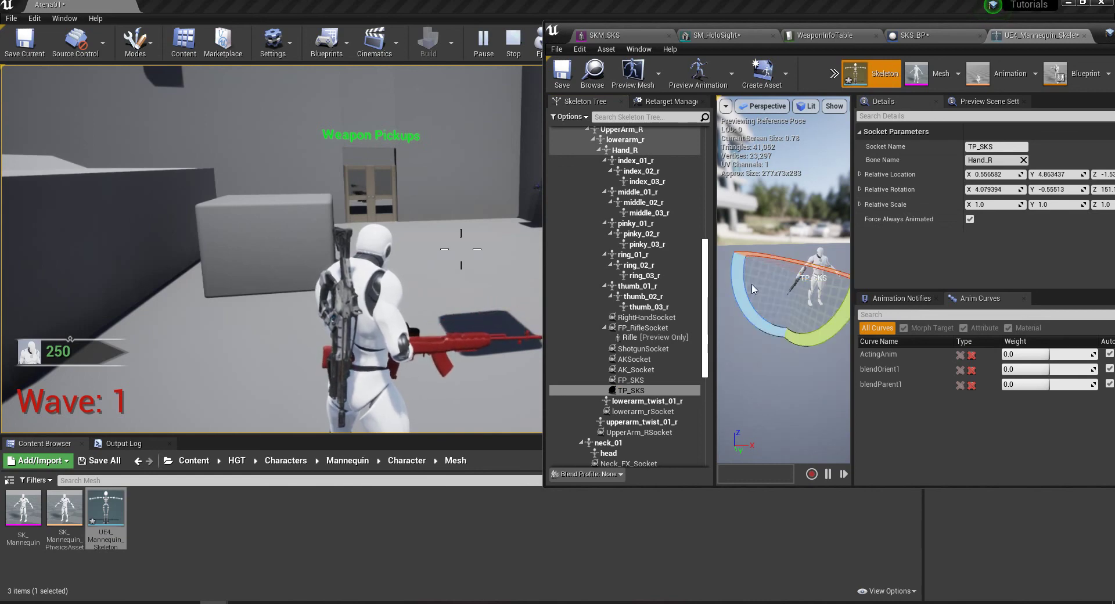
{"action": "left_click_drag", "start_coordinate": [738, 303], "coordinate": [738, 308]}
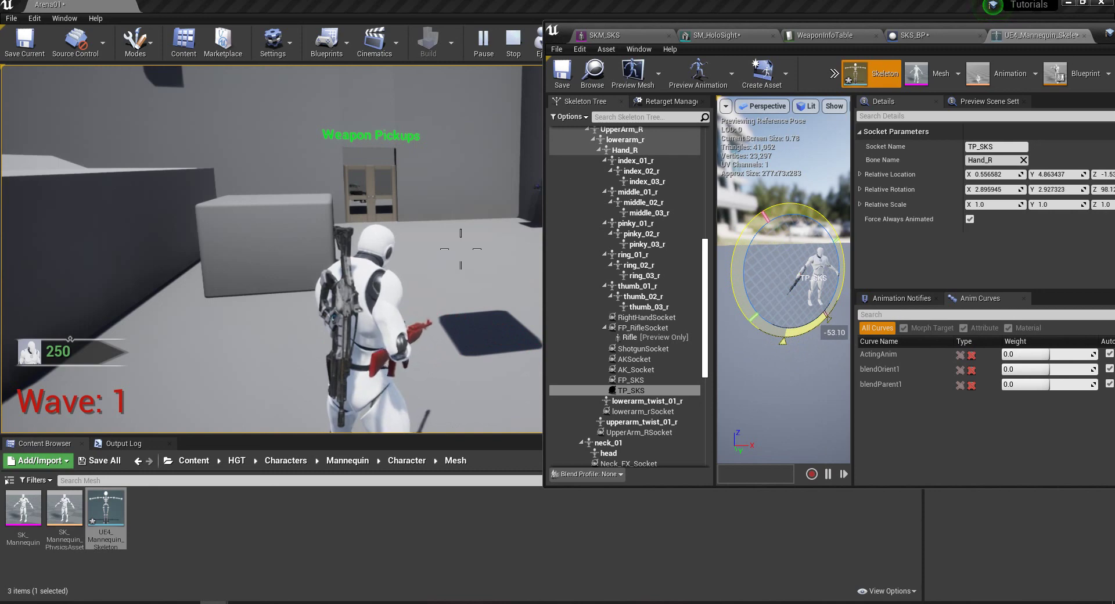
{"action": "left_click_drag", "start_coordinate": [830, 316], "coordinate": [830, 317]}
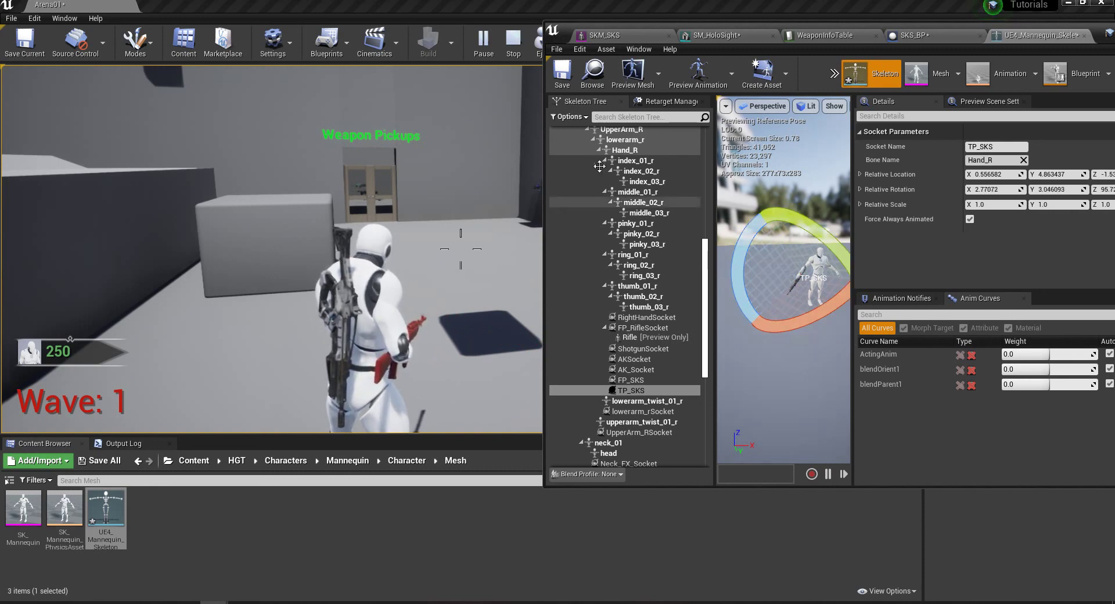
{"action": "left_click", "coordinate": [561, 80]}
{"action": "left_click_drag", "start_coordinate": [1095, 38], "coordinate": [875, 43]}
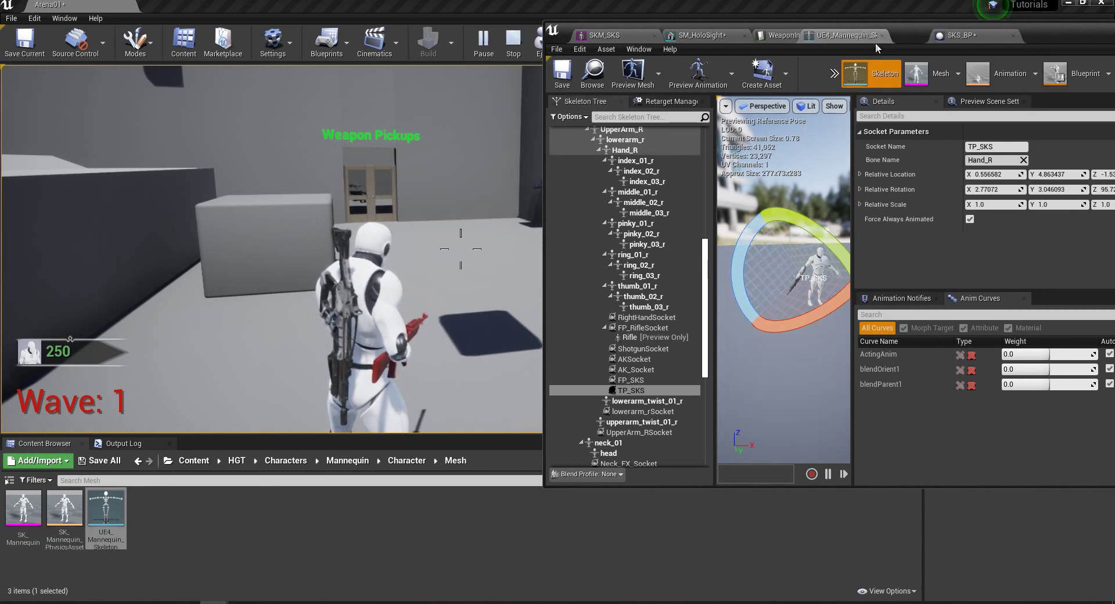
- Play-test the SKS grip by moving, toggling the camera view and firing at the zombie group, and end the play session
{"action": "left_click", "coordinate": [486, 182]}
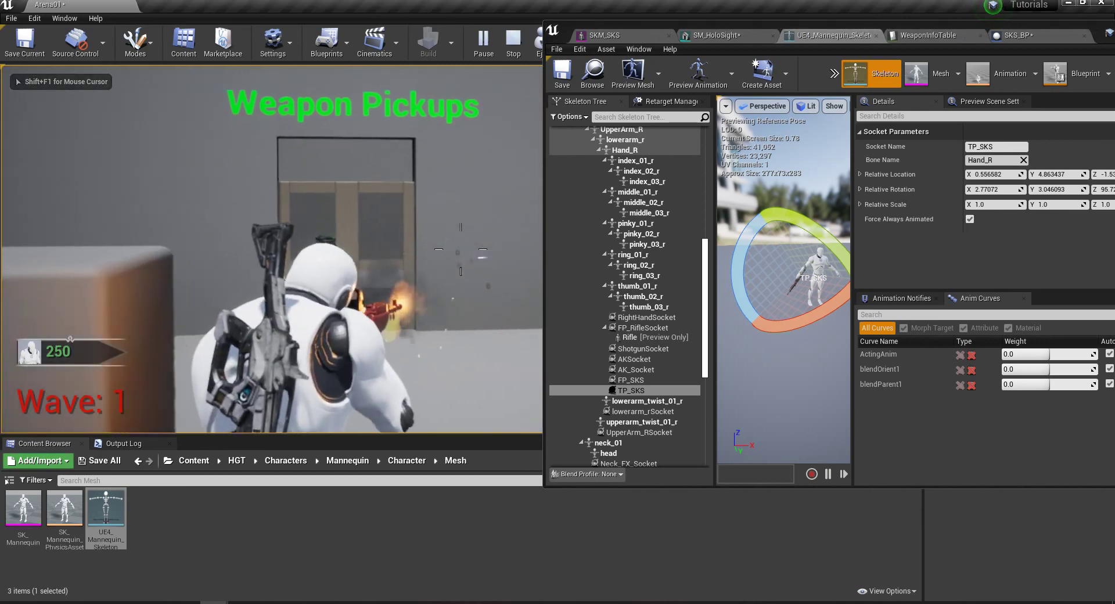
{"action": "key", "text": "v"}
{"action": "key", "text": "v"}
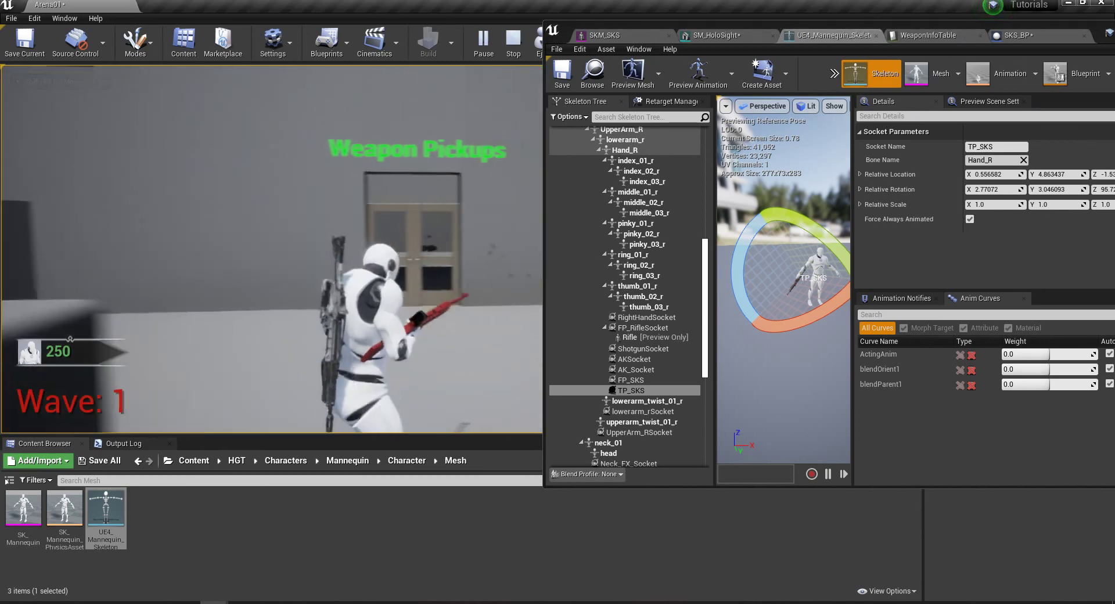
{"action": "key", "text": "w"}
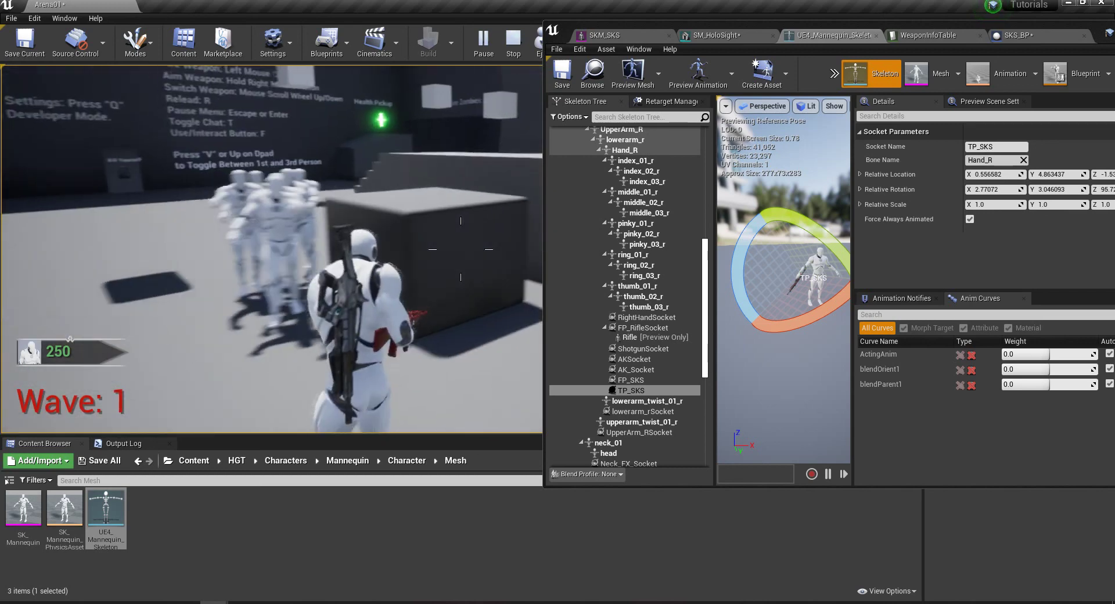
{"action": "left_click", "coordinate": [461, 248]}
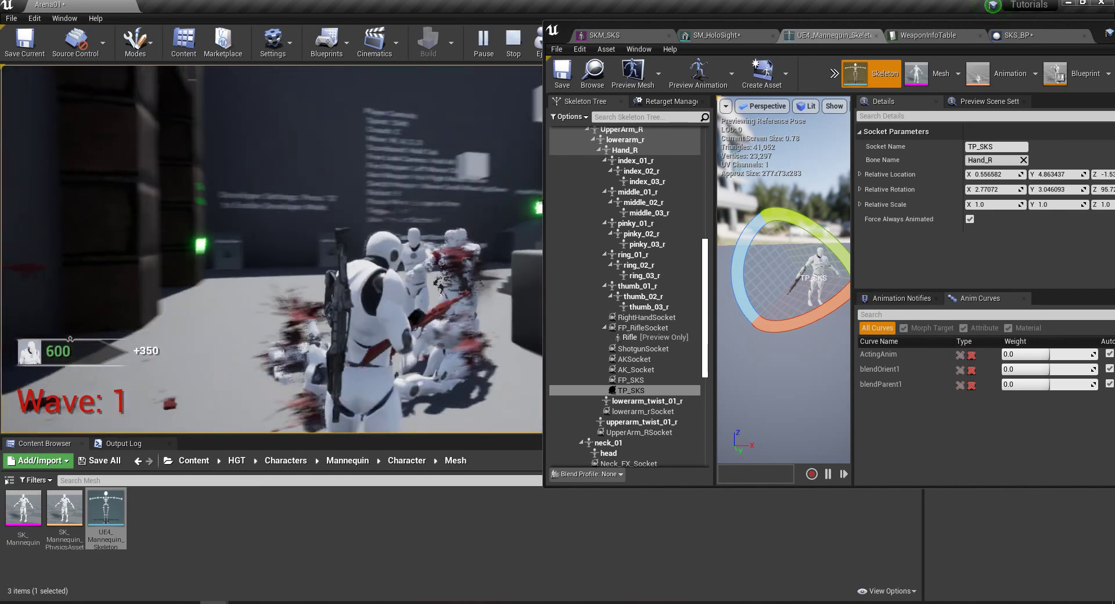
{"action": "key", "text": "v"}
{"action": "key", "text": "v"}
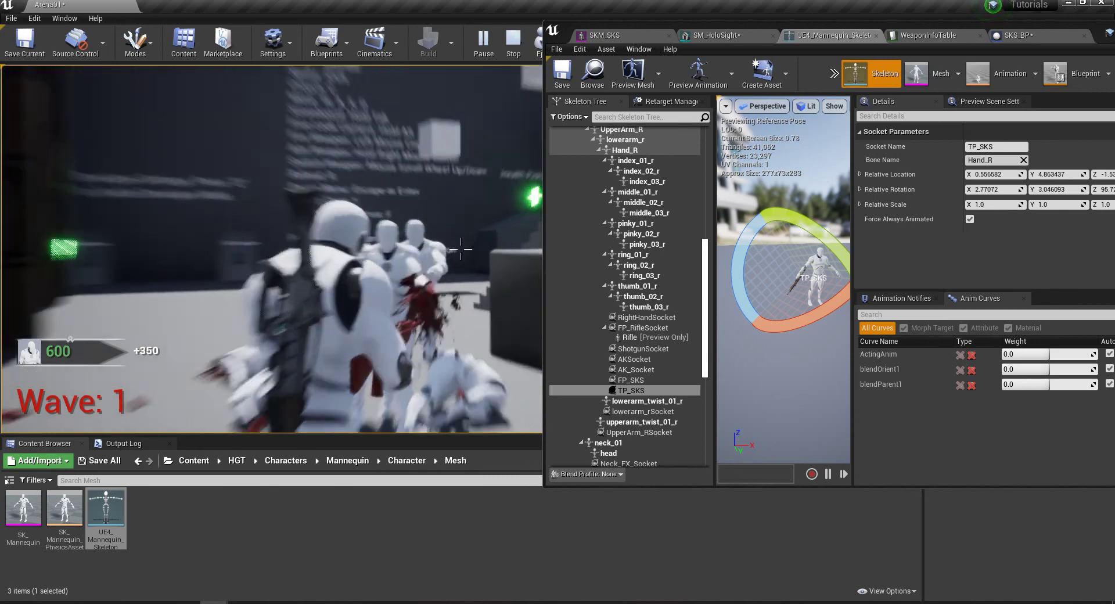
{"action": "left_click", "coordinate": [400, 234]}
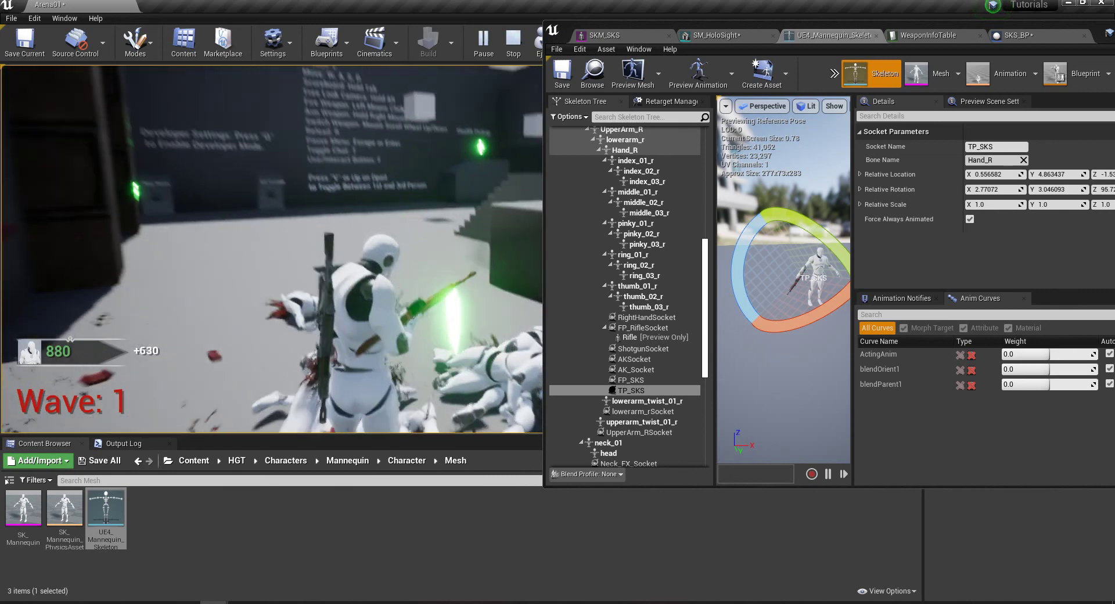
{"action": "key", "text": "c"}
{"action": "key", "text": "Escape"}
{"action": "key", "text": "alt+Tab"}
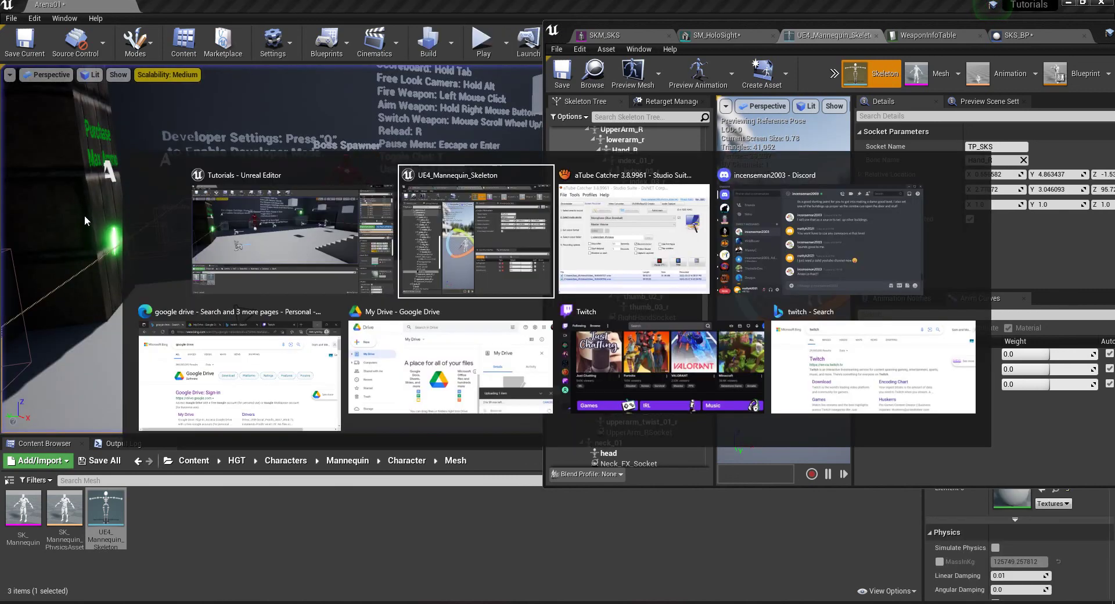
{"action": "key", "text": "alt+Tab"}
{"action": "key", "text": "alt+Tab"}
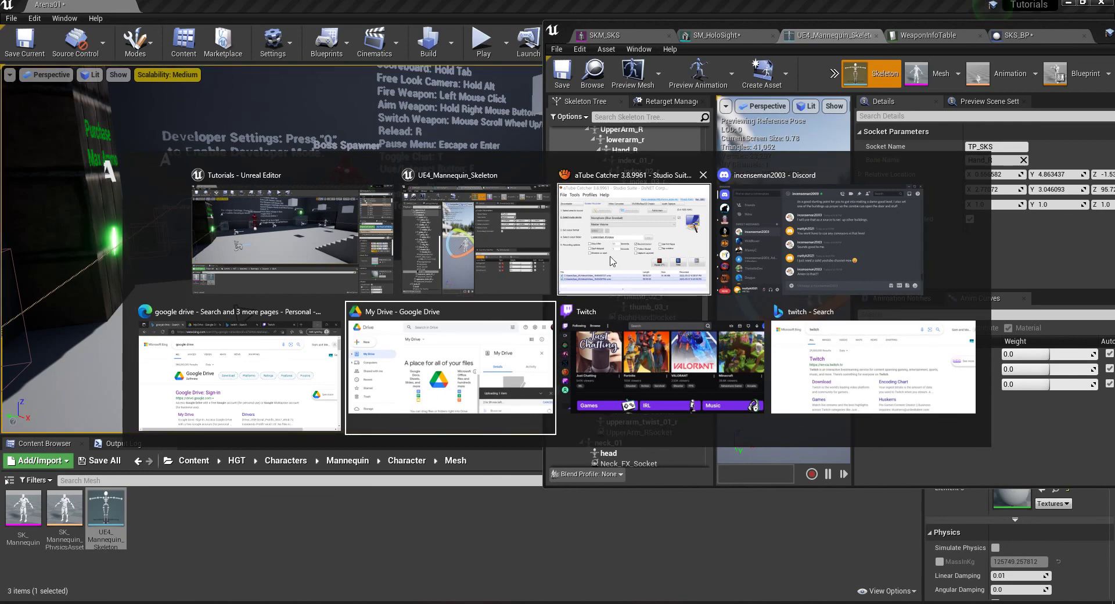